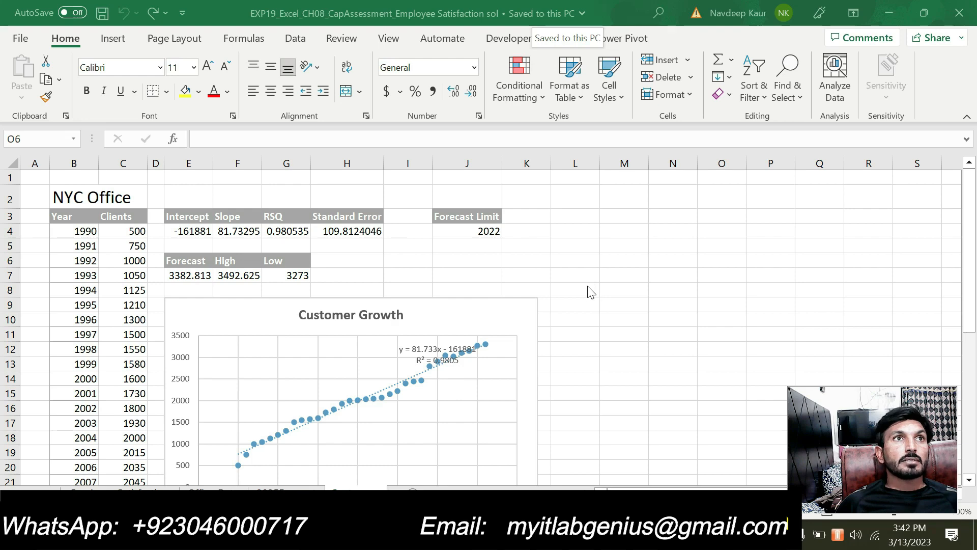
# Switch to the Word instructions document and examine the workbook file name given in step 1.
pyautogui.click(601, 298)
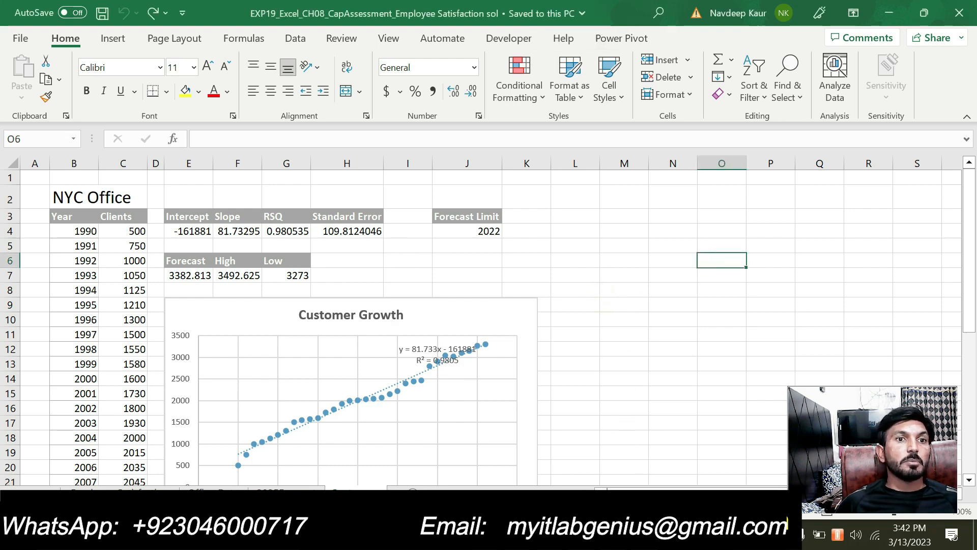
pyautogui.hotkey('alt', 'Tab')
pyautogui.hotkey('alt', 'Tab')
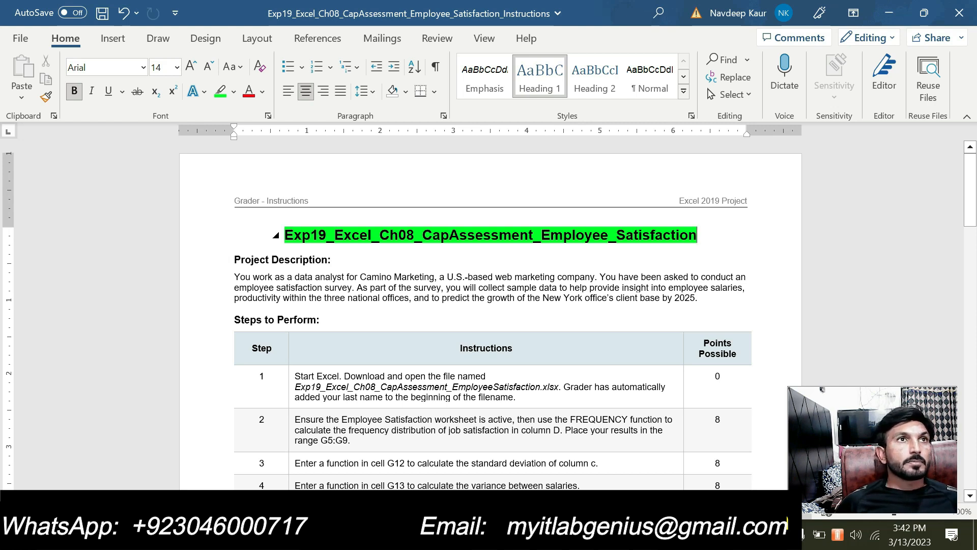
pyautogui.moveTo(515, 396)
pyautogui.mouseDown()
pyautogui.moveTo(367, 397)
pyautogui.moveTo(295, 377)
pyautogui.moveTo(300, 387)
pyautogui.moveTo(355, 392)
pyautogui.moveTo(504, 382)
pyautogui.mouseUp()
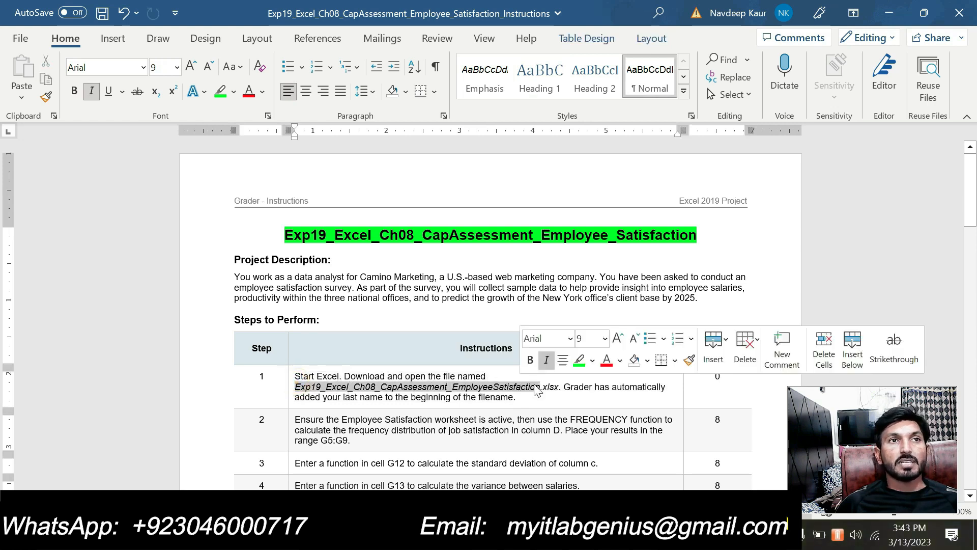
pyautogui.click(555, 391)
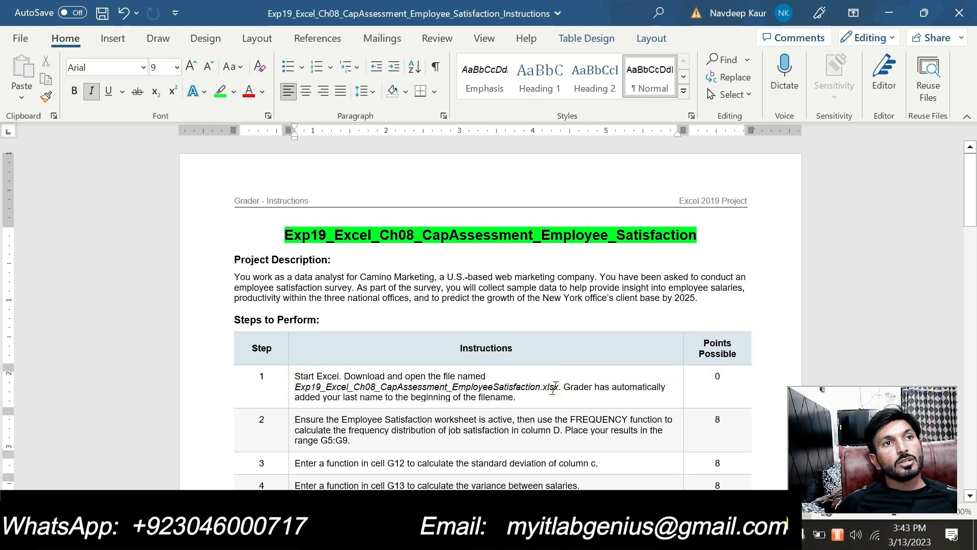
pyautogui.moveTo(560, 387); pyautogui.dragTo(304, 382)
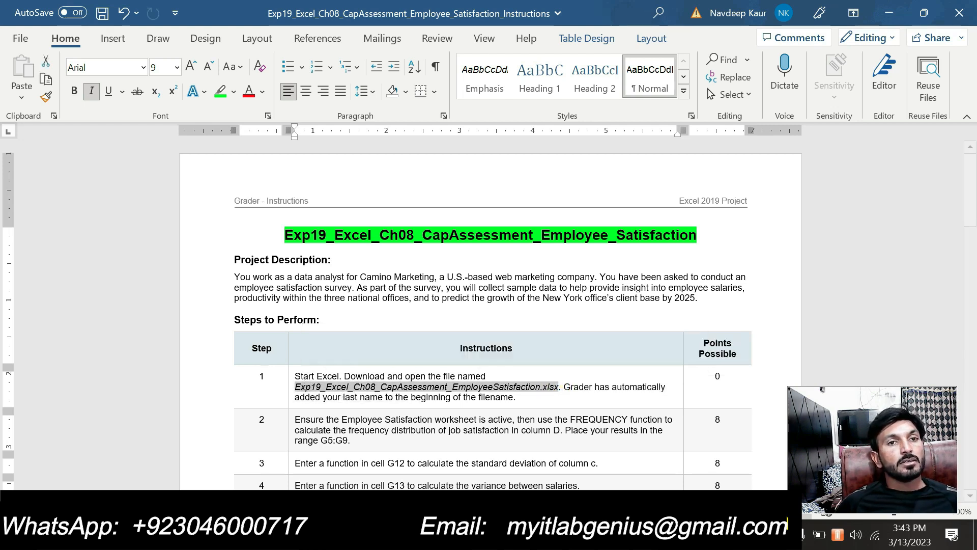
# Switch to the EXP19_Excel_CH08_CapAssessment_Employee Satisfaction workbook in Excel and look over the Employee Survey Results worksheet.
pyautogui.click(645, 537)
pyautogui.click(556, 472)
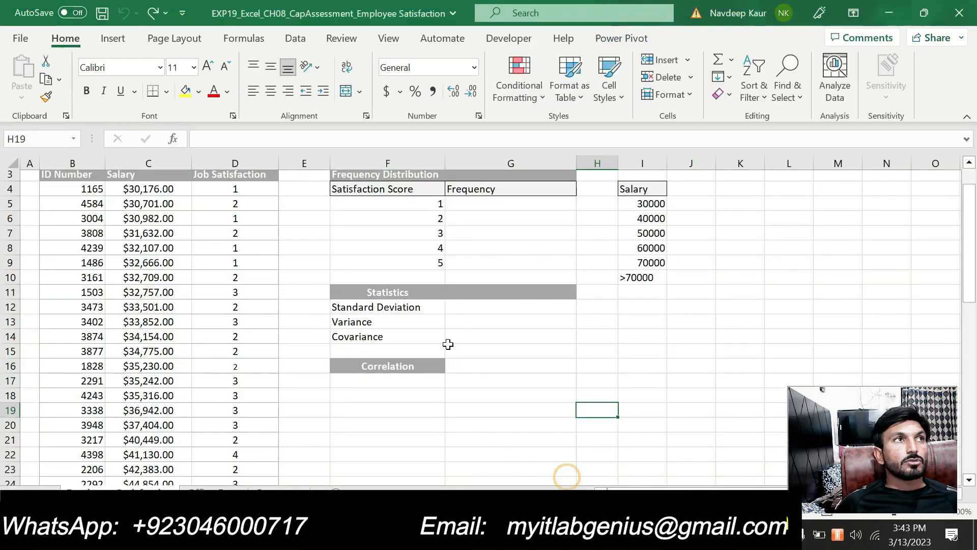
pyautogui.scroll(1, 448, 341)
pyautogui.click(566, 351)
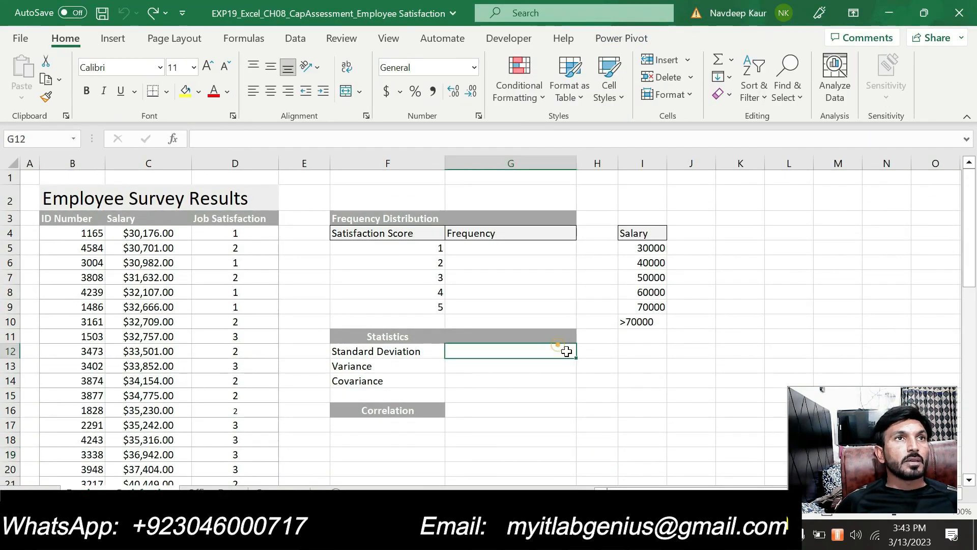
pyautogui.click(624, 393)
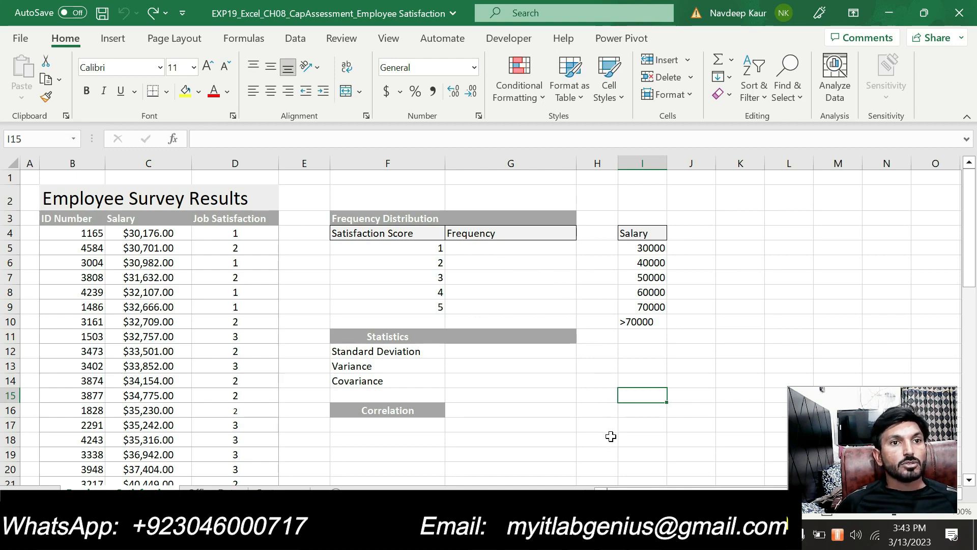
# Switch back to the Word instructions and highlight the step 2 text about the FREQUENCY function in green.
pyautogui.click(614, 534)
pyautogui.scroll(-2, 490, 325)
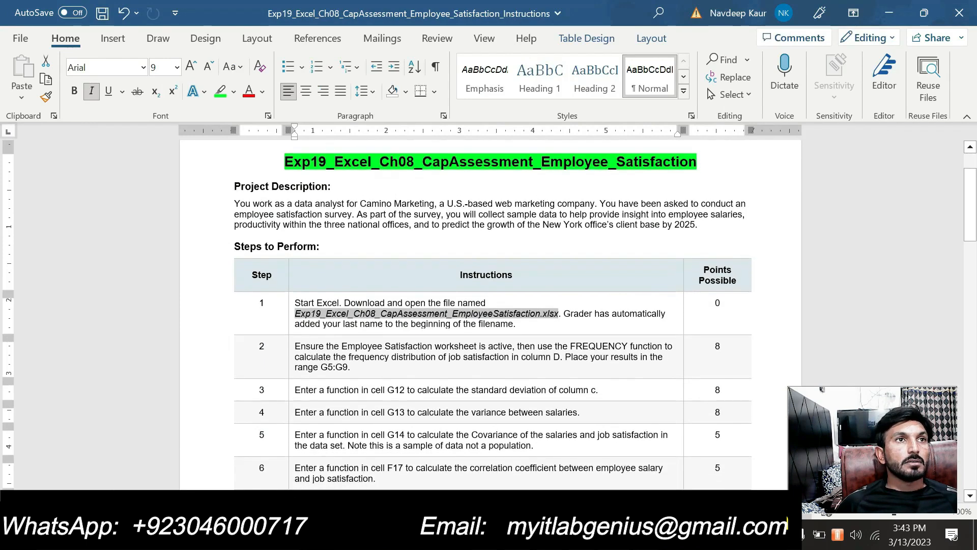
pyautogui.scroll(-1, 490, 325)
pyautogui.moveTo(294, 309); pyautogui.dragTo(351, 331)
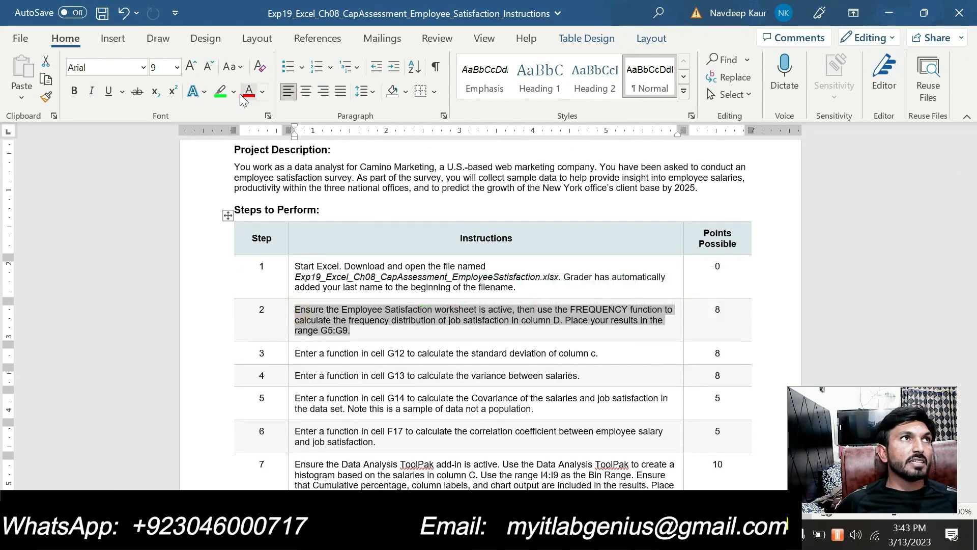
pyautogui.click(220, 92)
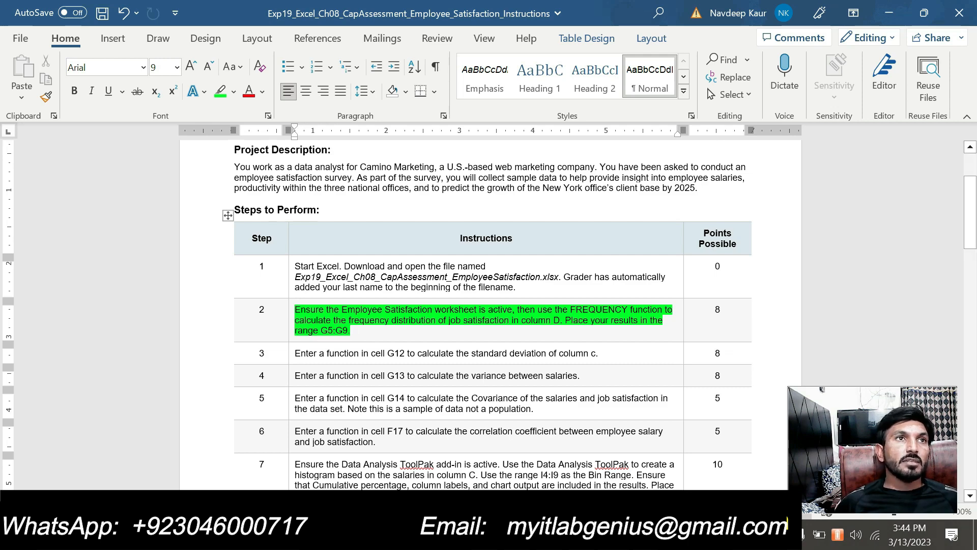
# Examine which data column and result range step 2 requires for the job satisfaction frequency distribution.
pyautogui.moveTo(514, 321); pyautogui.dragTo(461, 330)
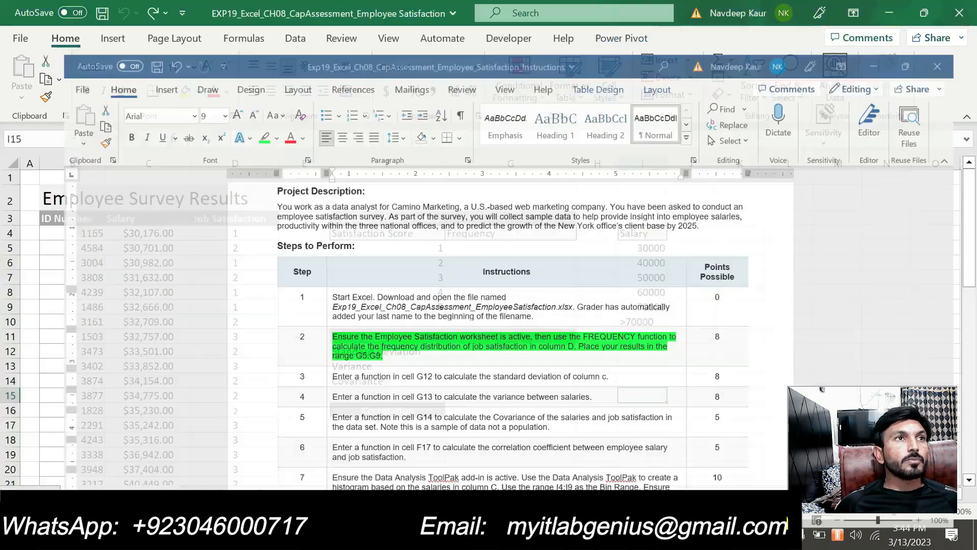
pyautogui.hotkey('alt', 'Tab')
pyautogui.hotkey('alt', 'Tab')
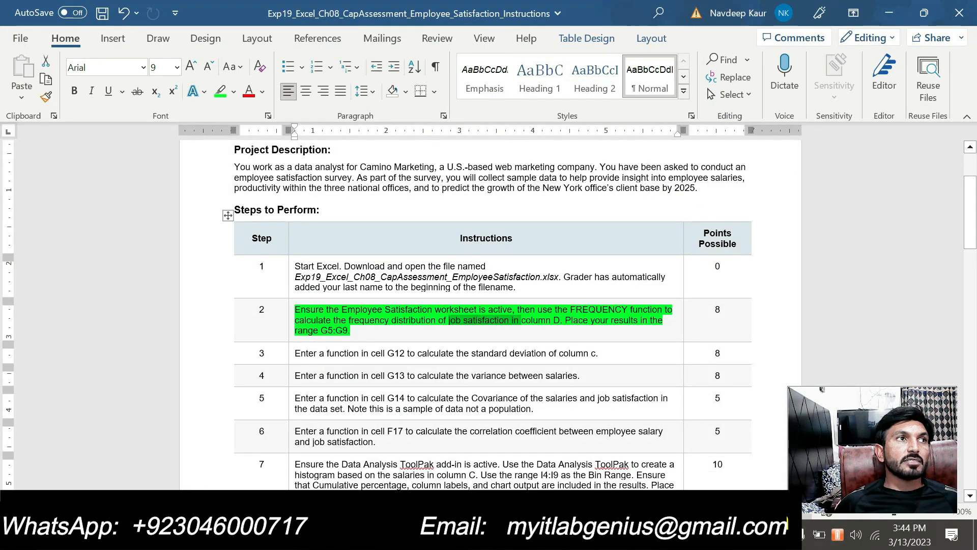
pyautogui.click(323, 331)
pyautogui.doubleClick(322, 331)
# In the Excel workbook, start a FREQUENCY function in G5:G9 using job satisfaction scores D4:D53 as the data array.
pyautogui.hotkey('alt', 'Tab')
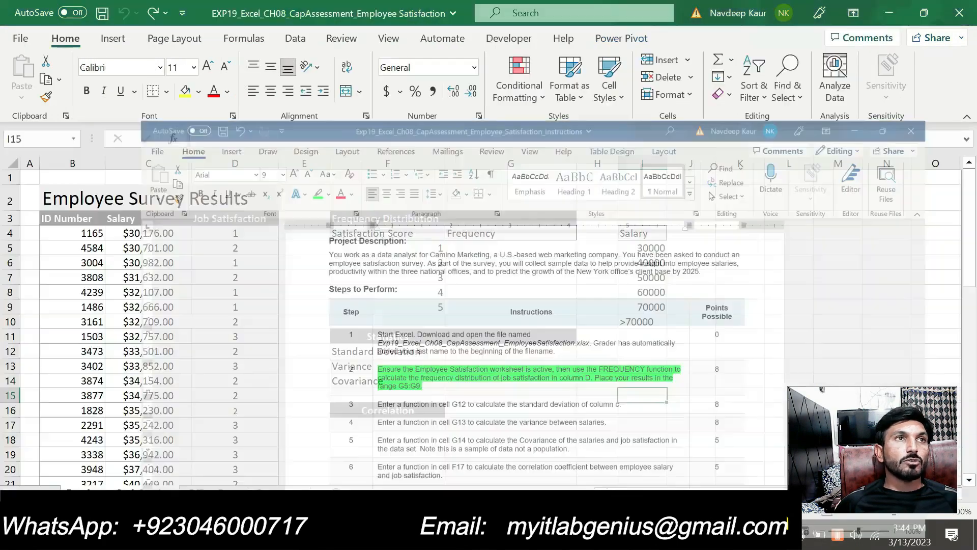
pyautogui.moveTo(479, 245); pyautogui.dragTo(487, 308)
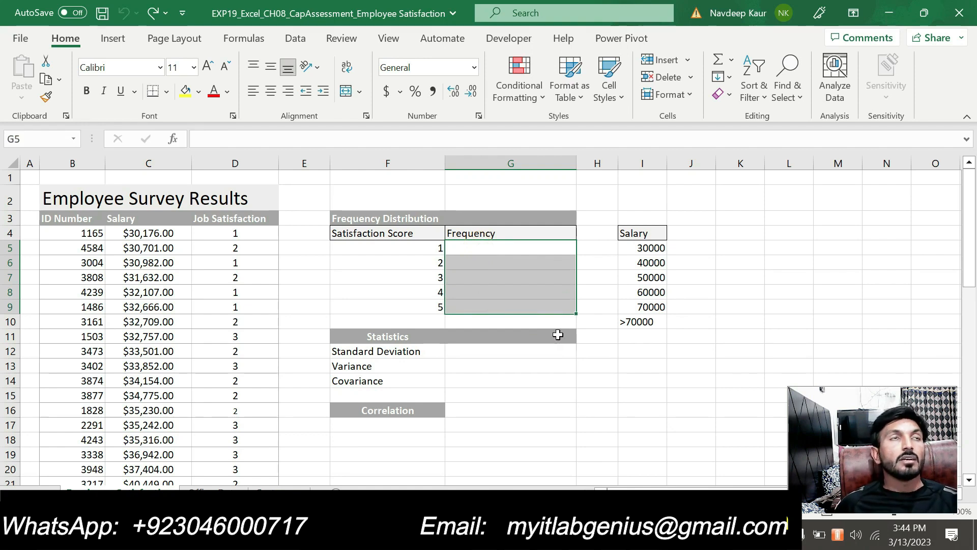
pyautogui.write('=')
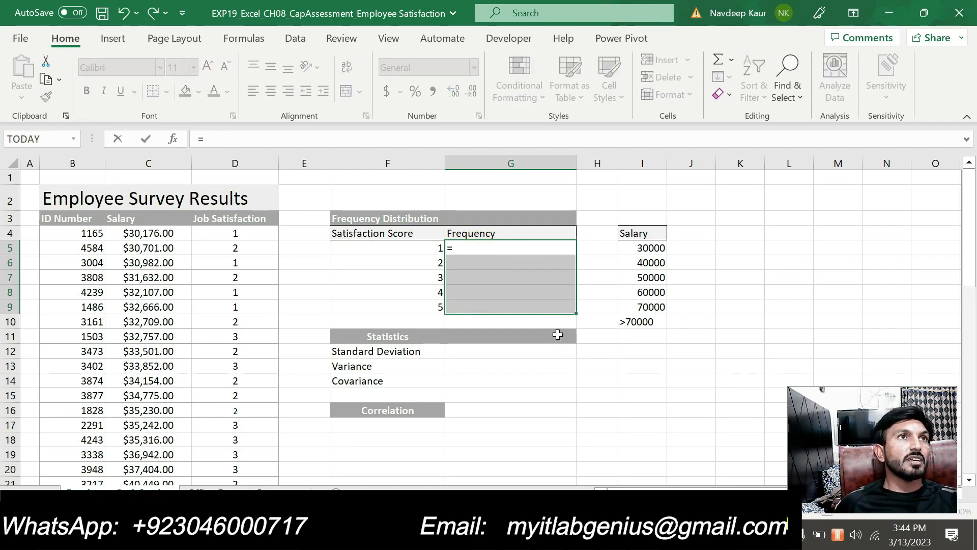
pyautogui.write('fr')
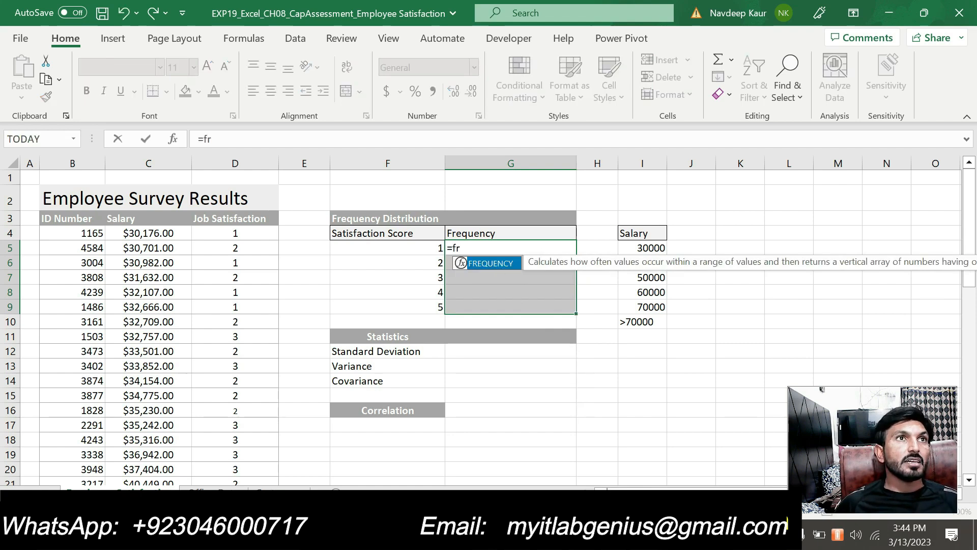
pyautogui.doubleClick(480, 262)
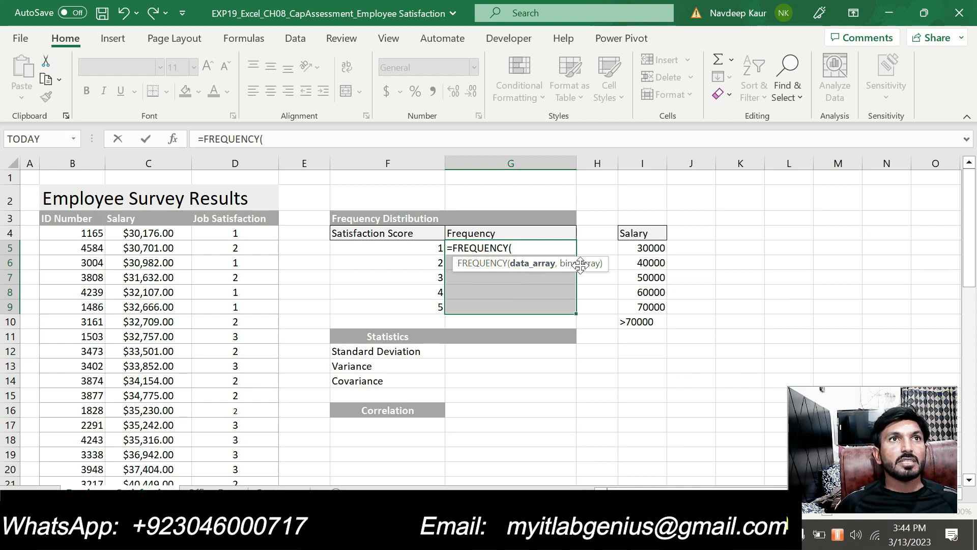
pyautogui.click(173, 141)
pyautogui.moveTo(558, 195); pyautogui.dragTo(442, 126)
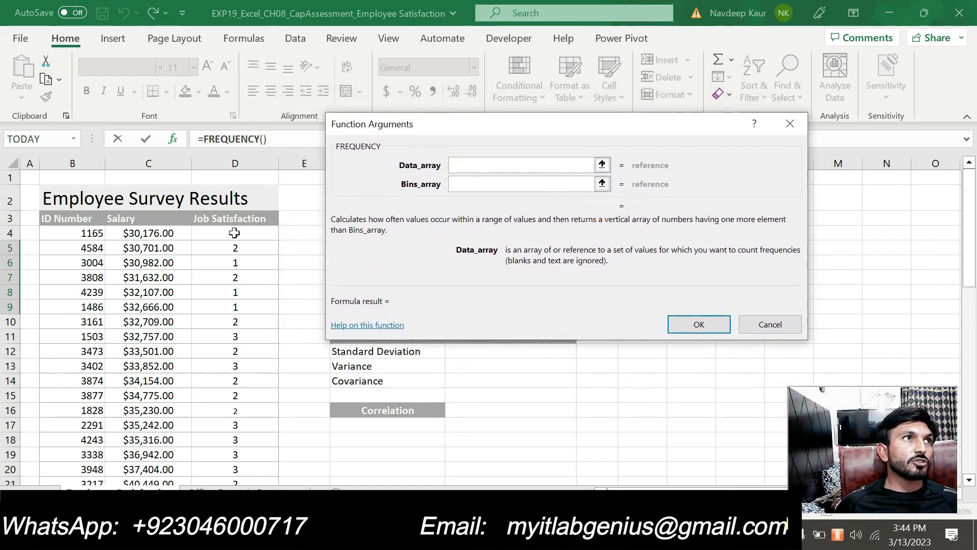
pyautogui.moveTo(233, 233); pyautogui.dragTo(242, 455)
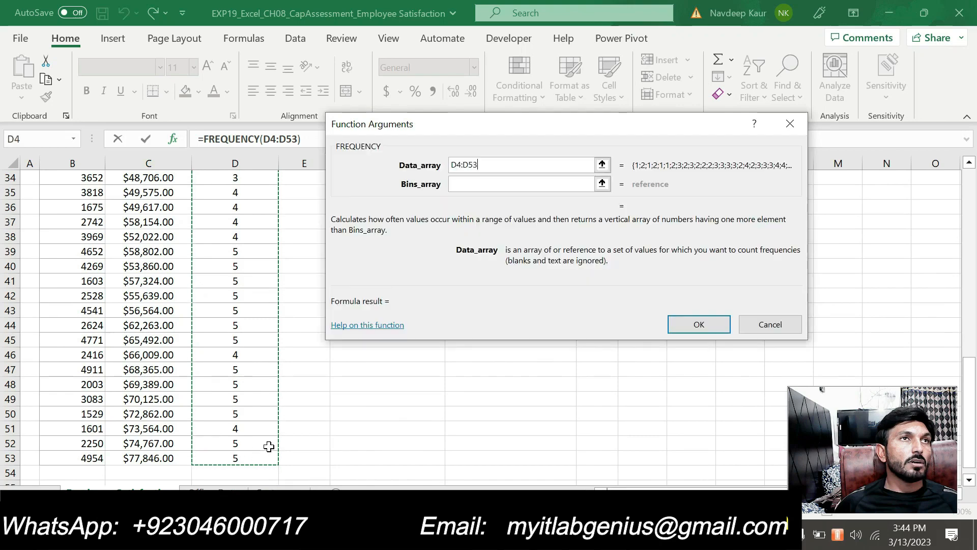
# Set the FREQUENCY bins array to the satisfaction scores in F5:F9 and complete the function.
pyautogui.click(496, 181)
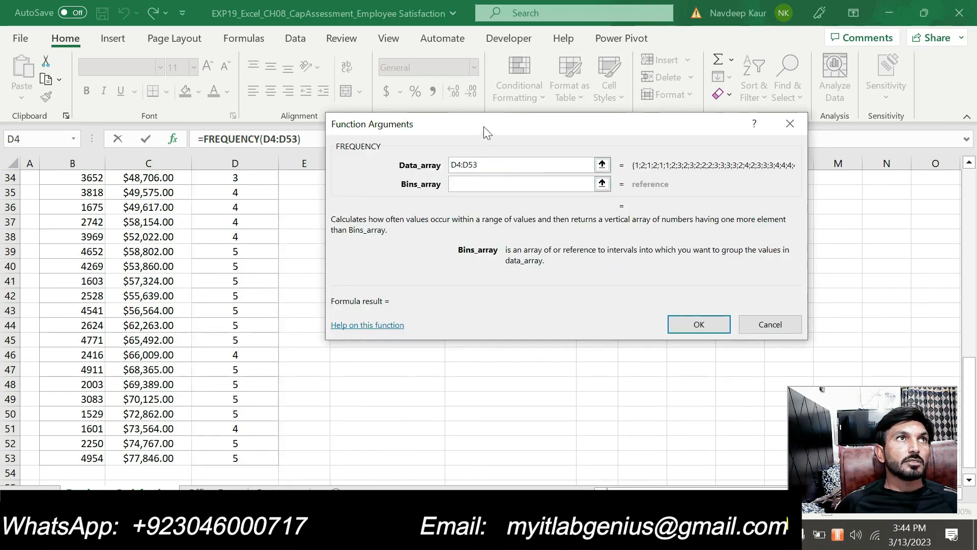
pyautogui.moveTo(484, 126); pyautogui.dragTo(582, 144)
pyautogui.scroll(4, 318, 252)
pyautogui.scroll(7, 318, 251)
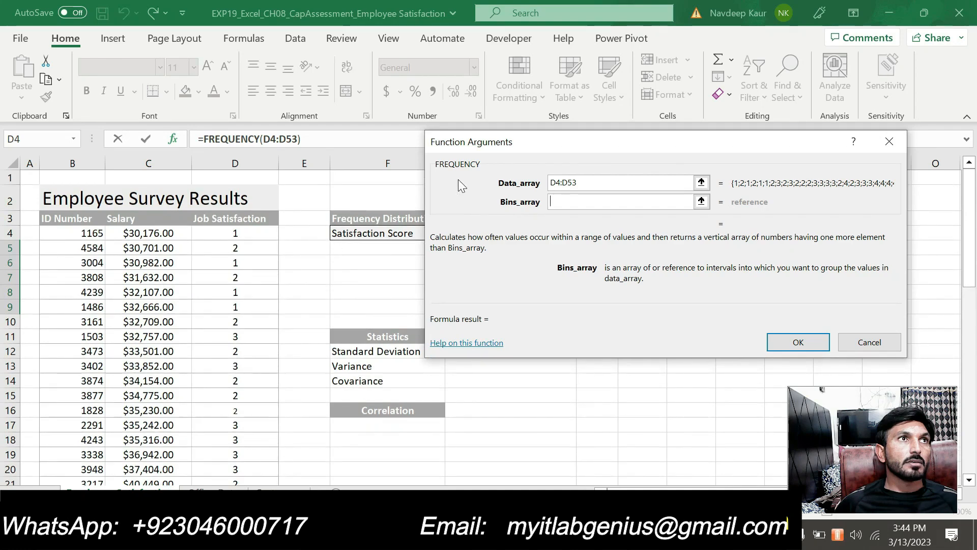
pyautogui.moveTo(489, 150); pyautogui.dragTo(551, 150)
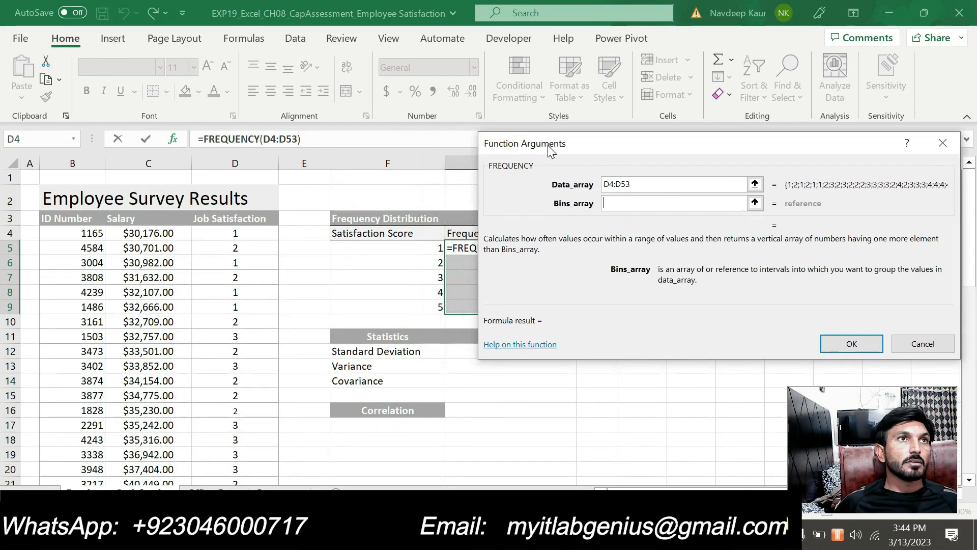
pyautogui.click(430, 248)
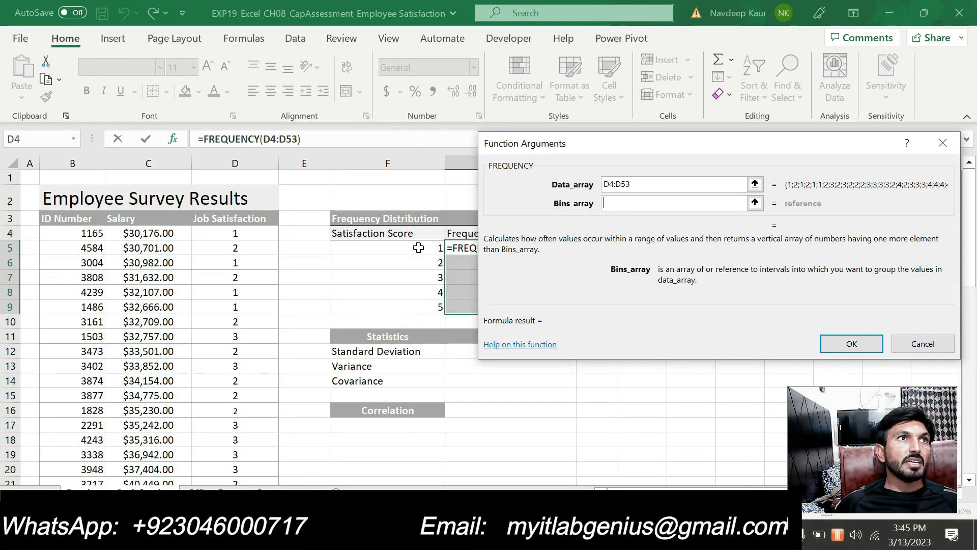
pyautogui.moveTo(430, 249); pyautogui.dragTo(434, 308)
pyautogui.moveTo(628, 145); pyautogui.dragTo(457, 132)
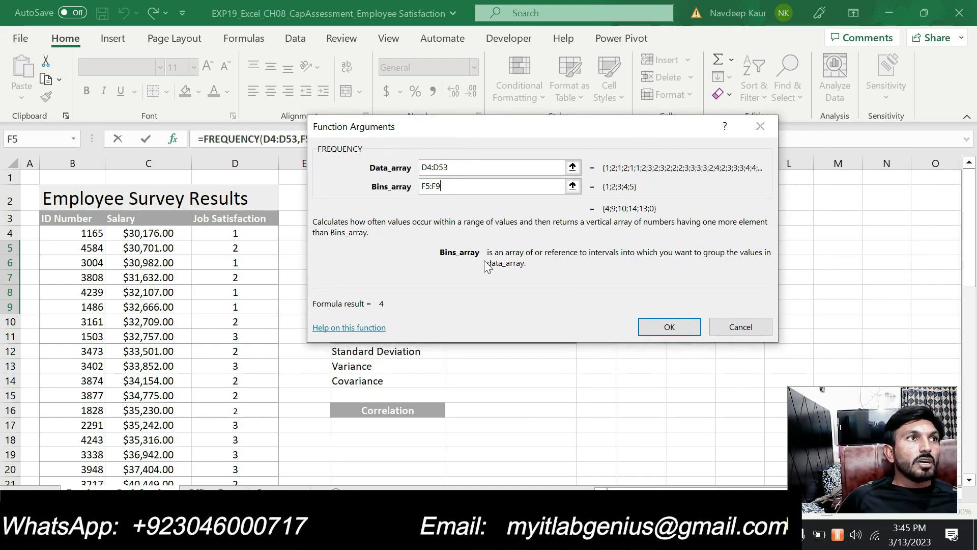
pyautogui.moveTo(433, 139); pyautogui.dragTo(458, 144)
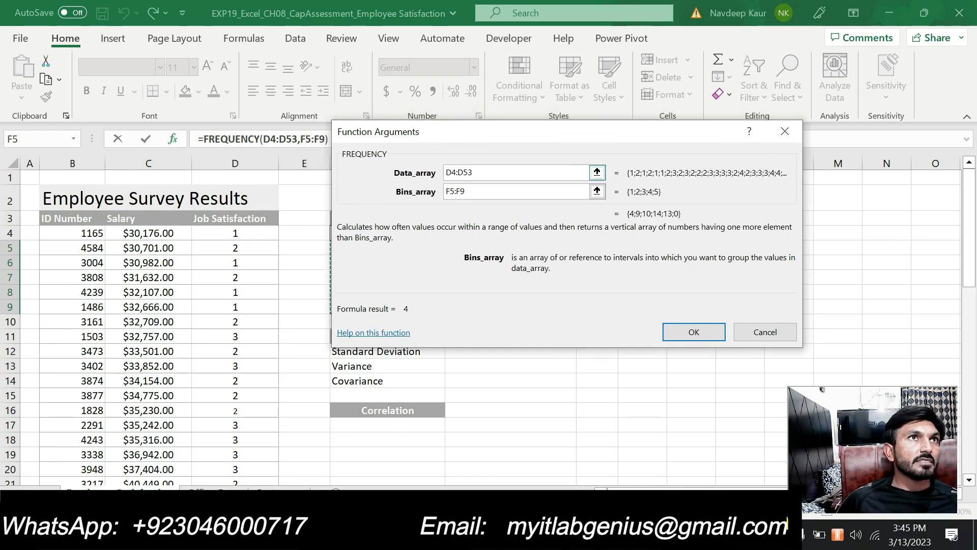
pyautogui.moveTo(509, 140); pyautogui.dragTo(425, 286)
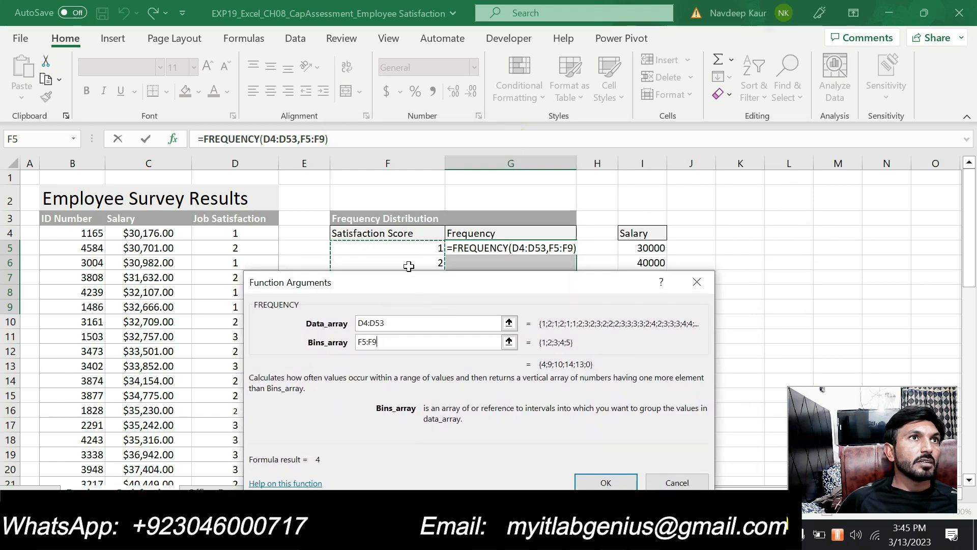
pyautogui.click(605, 482)
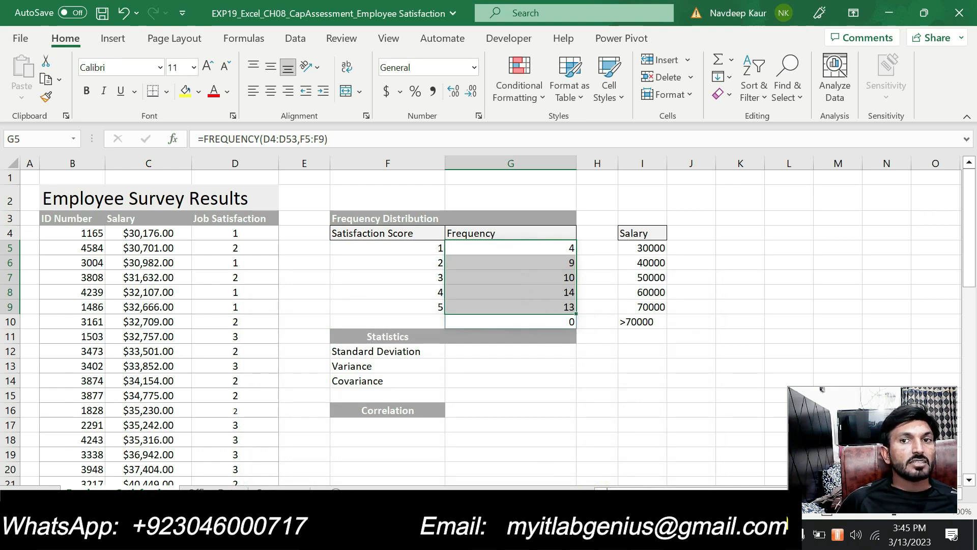
# In the Word instructions, remove the highlight from step 2 and highlight the step 3 standard deviation instruction in green.
pyautogui.hotkey('alt', 'Tab')
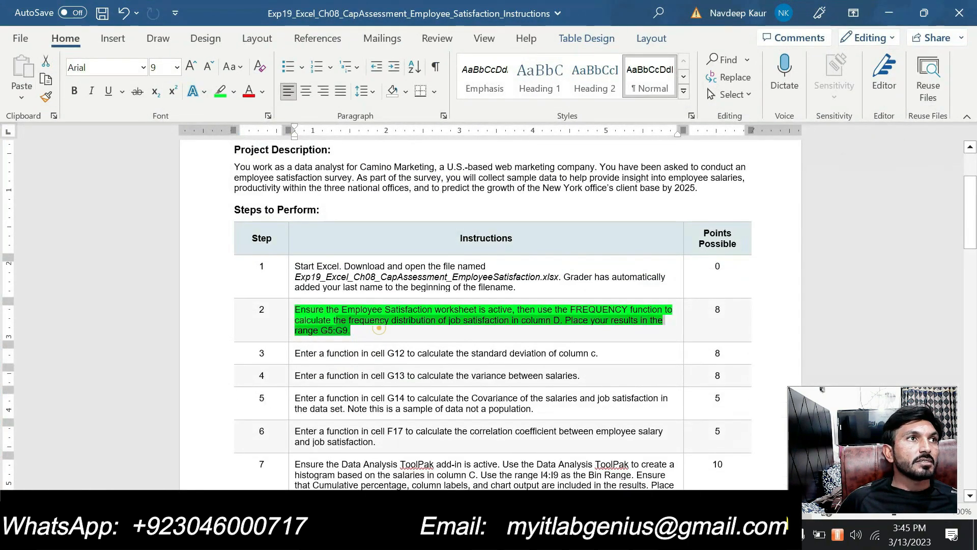
pyautogui.moveTo(379, 329); pyautogui.dragTo(295, 309)
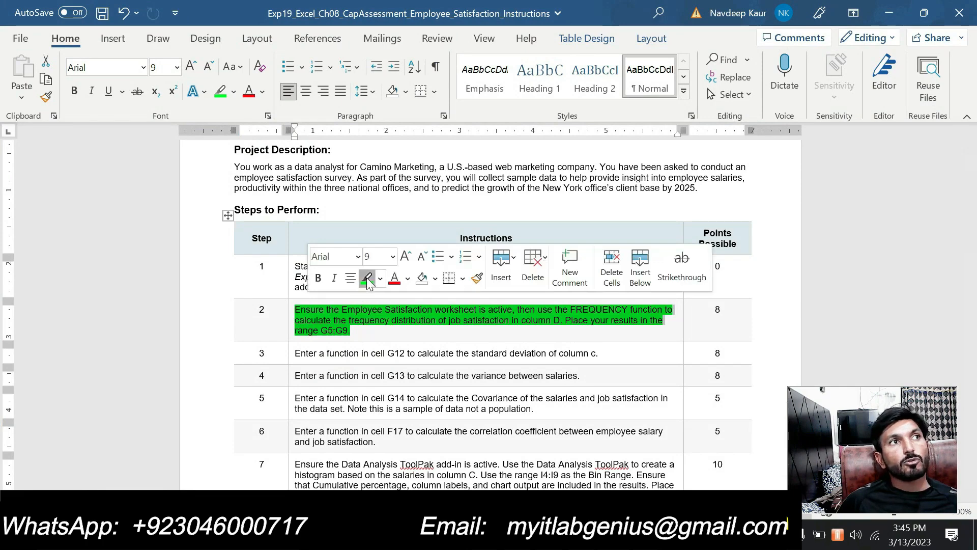
pyautogui.click(367, 279)
pyautogui.scroll(-3, 289, 209)
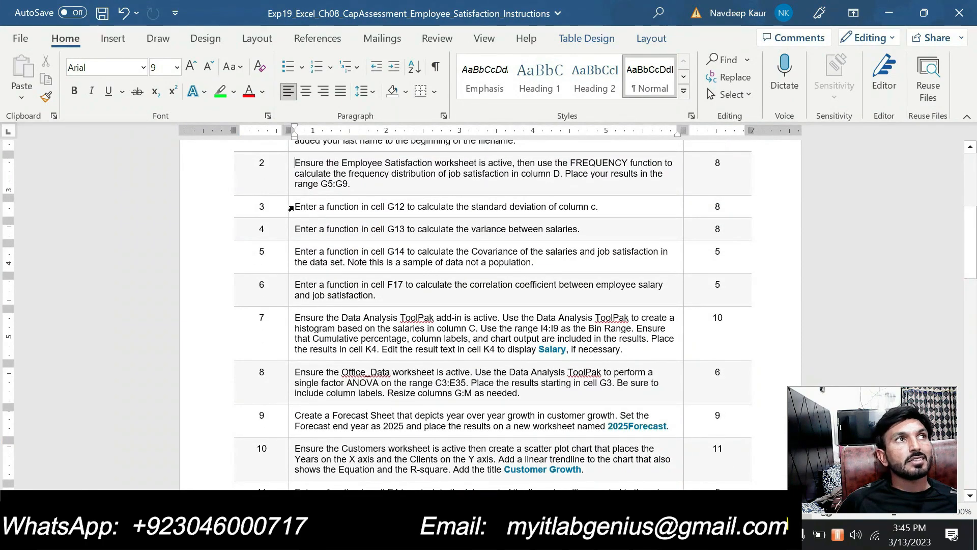
pyautogui.moveTo(289, 208); pyautogui.dragTo(600, 209)
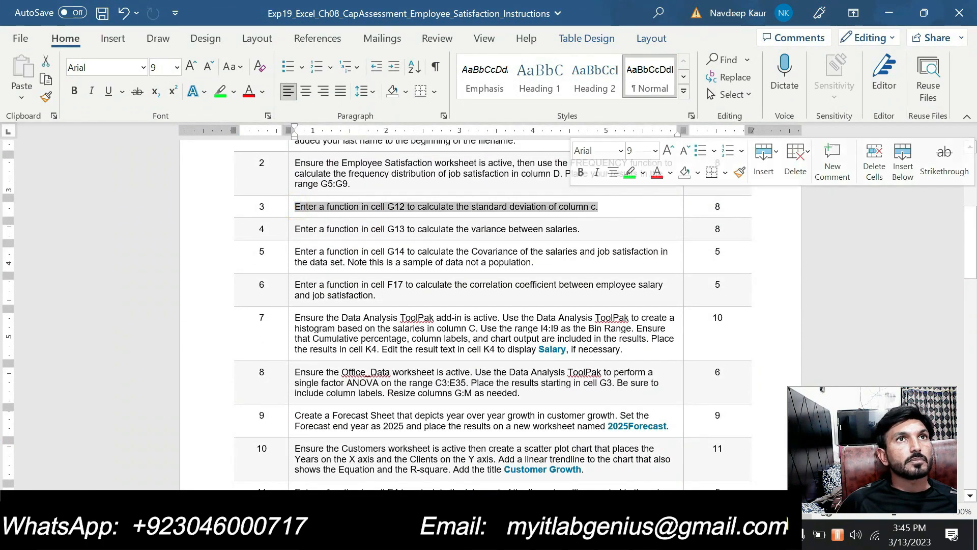
pyautogui.click(629, 174)
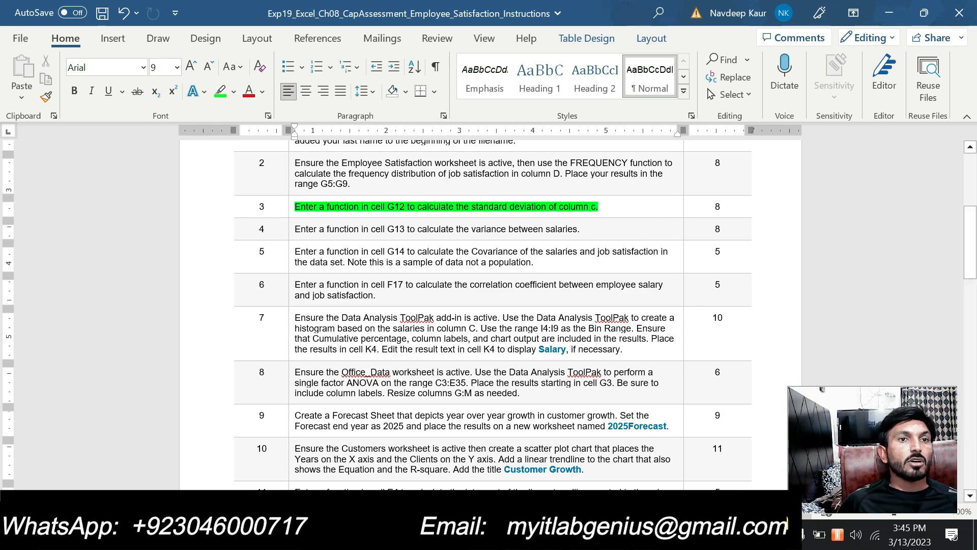
pyautogui.hotkey('alt', 'Tab')
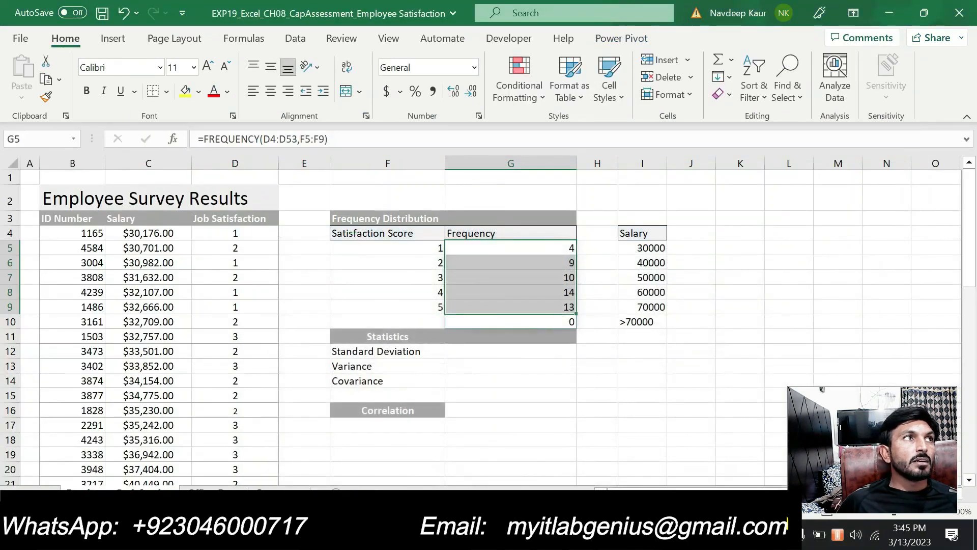
pyautogui.hotkey('alt', 'Tab')
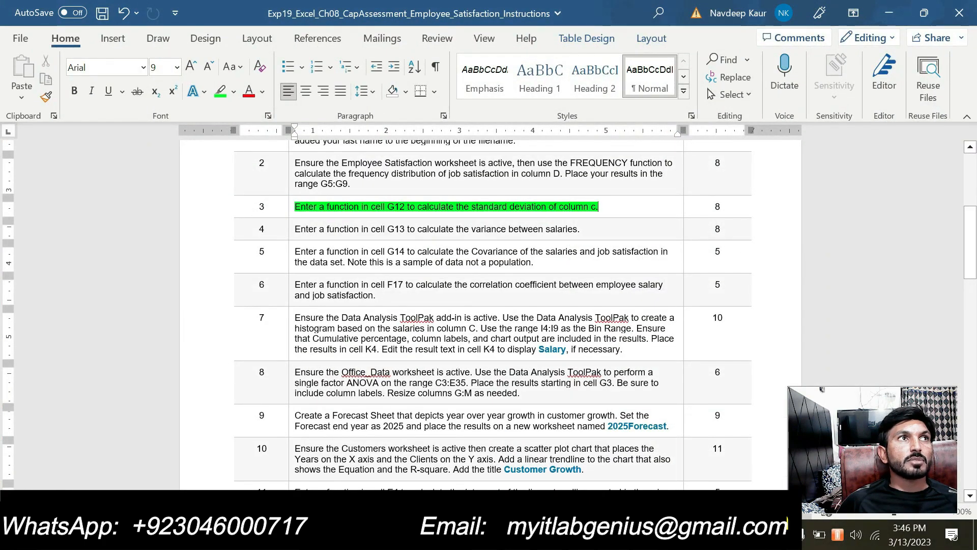
# In the Excel workbook, enter a STDEV.S function in G12 for the salaries in C4:C53.
pyautogui.hotkey('alt', 'Tab')
pyautogui.hotkey('alt', 'Tab')
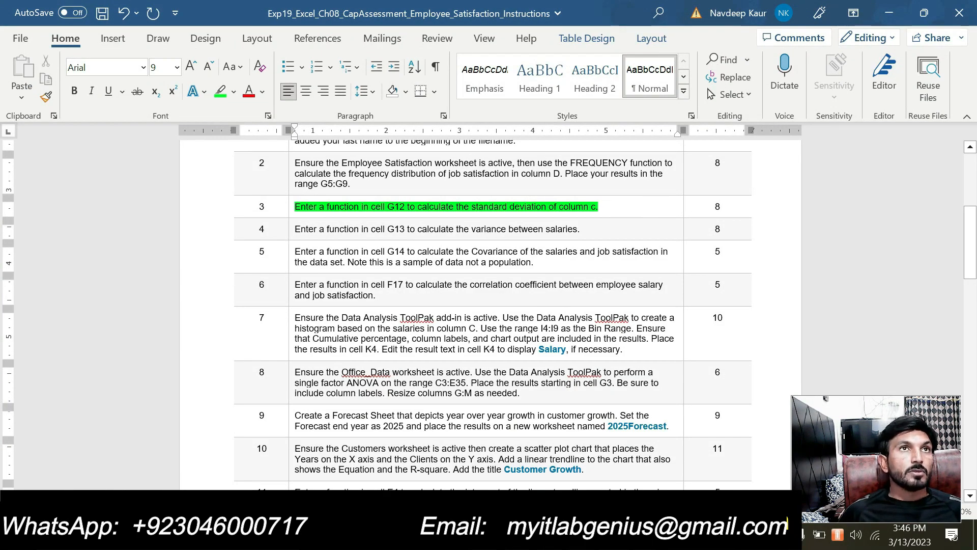
pyautogui.hotkey('alt', 'Tab')
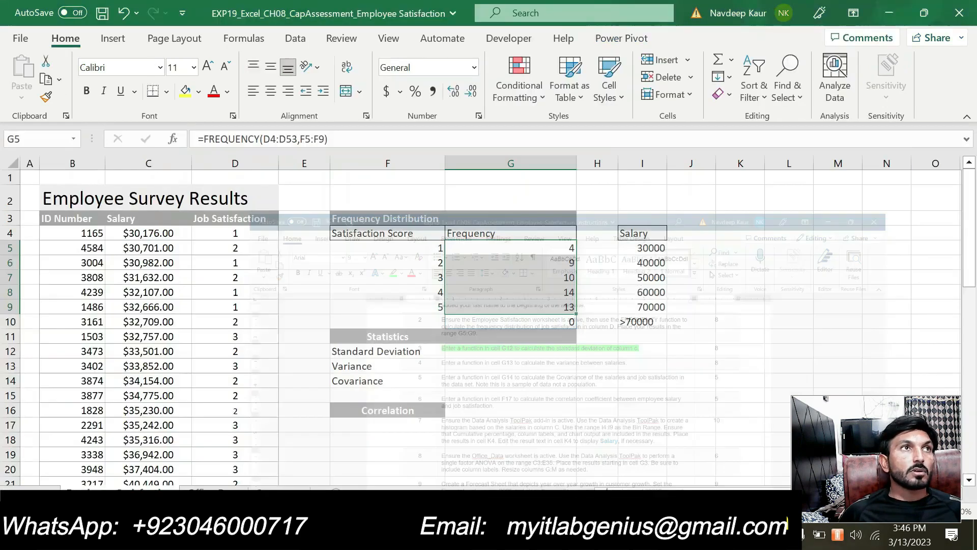
pyautogui.click(457, 356)
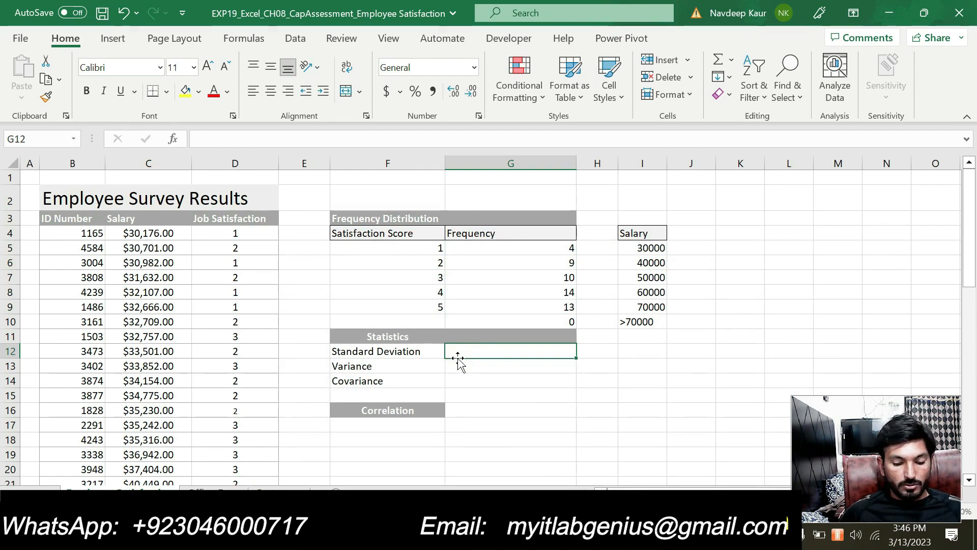
pyautogui.write('=')
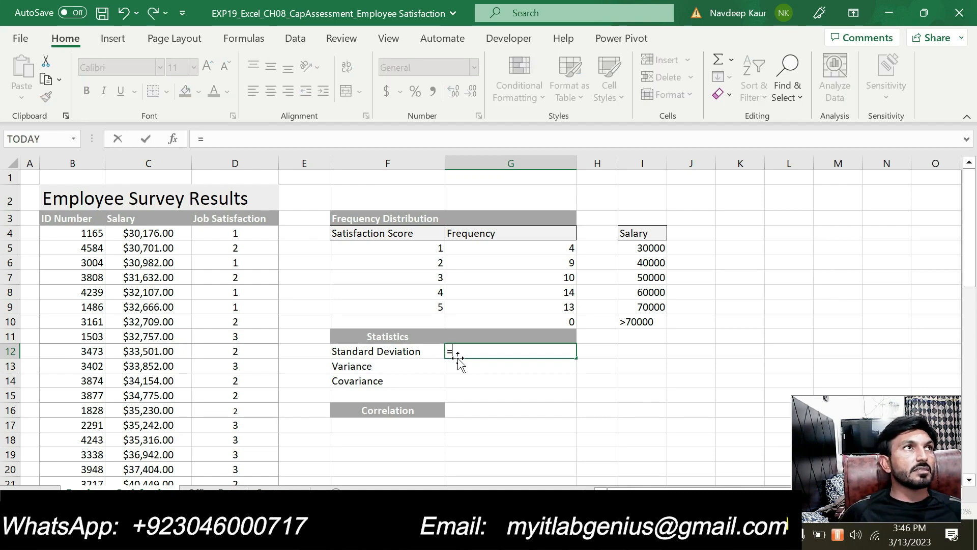
pyautogui.write('st')
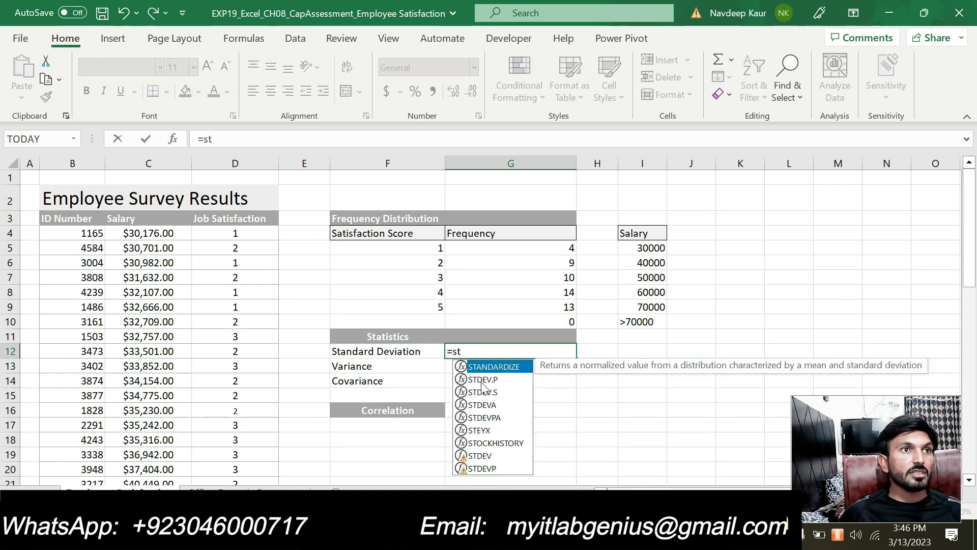
pyautogui.doubleClick(486, 394)
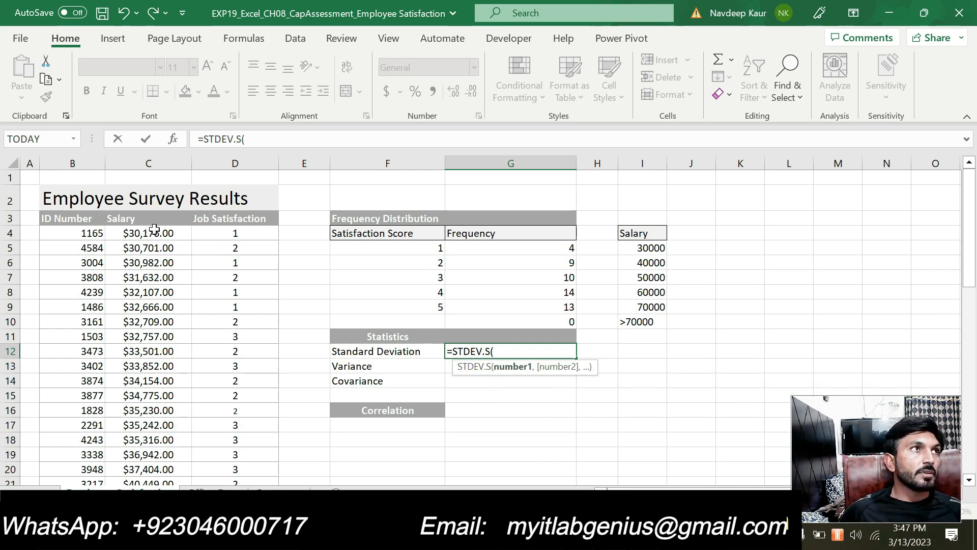
pyautogui.moveTo(154, 230); pyautogui.dragTo(171, 447)
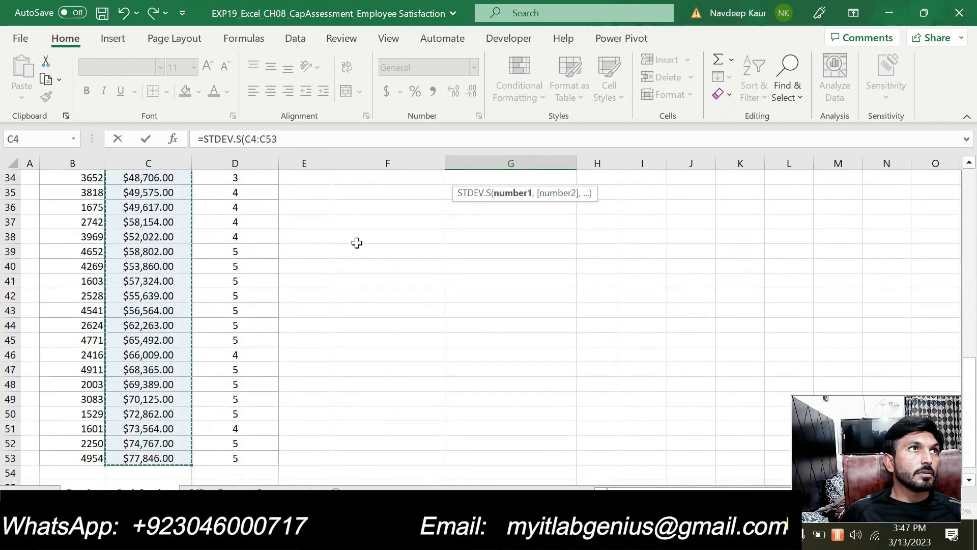
pyautogui.click(314, 139)
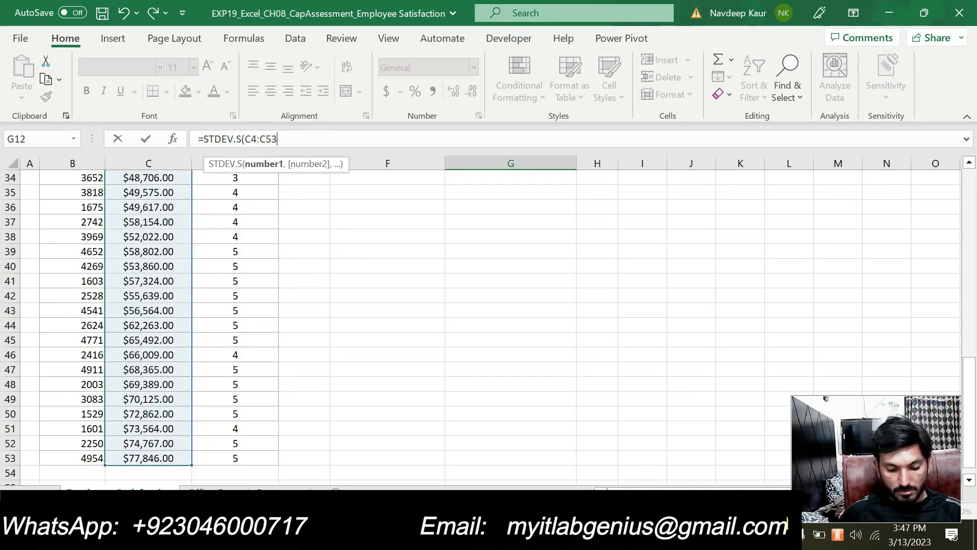
pyautogui.write(')')
pyautogui.press('Return')
pyautogui.scroll(4, 475, 236)
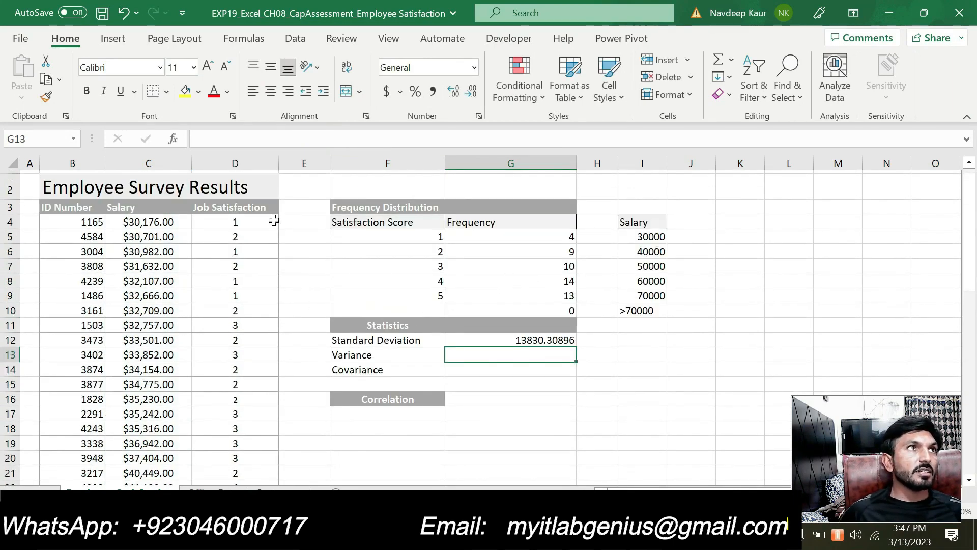
# Review the arguments of the standard deviation function in G12 and accept them as they are.
pyautogui.click(548, 339)
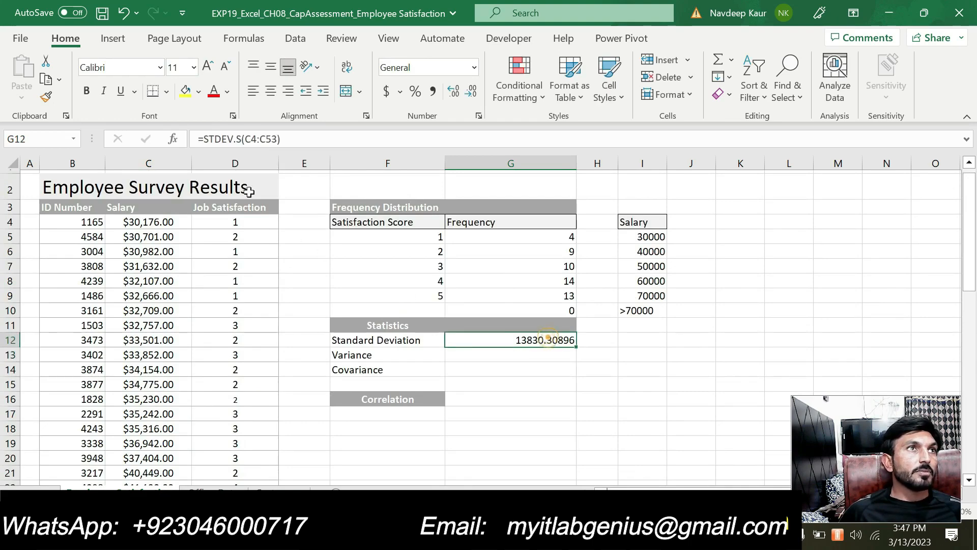
pyautogui.click(176, 139)
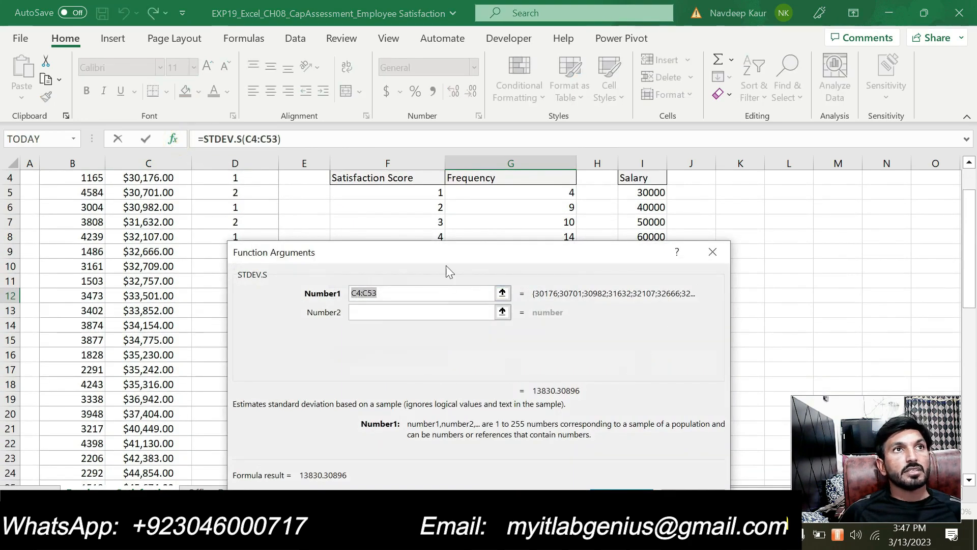
pyautogui.moveTo(470, 254); pyautogui.dragTo(581, 205)
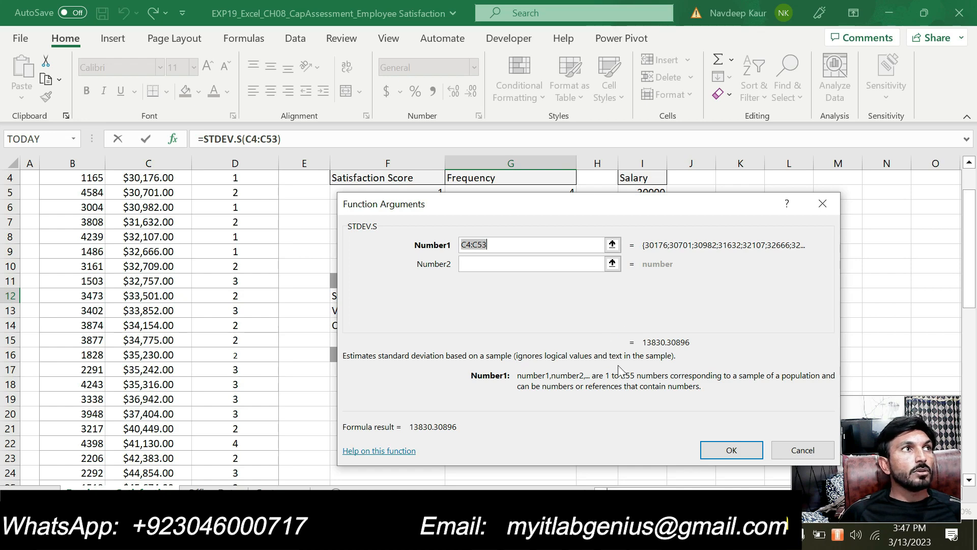
pyautogui.click(717, 447)
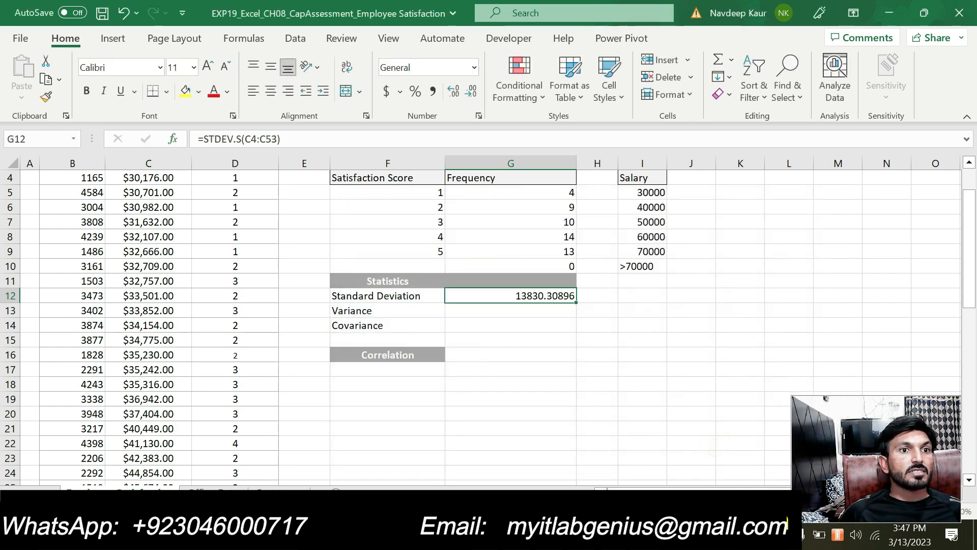
# In the Word instructions, remove the highlight from step 3 and highlight the step 4 variance instruction in green.
pyautogui.hotkey('alt', 'Tab')
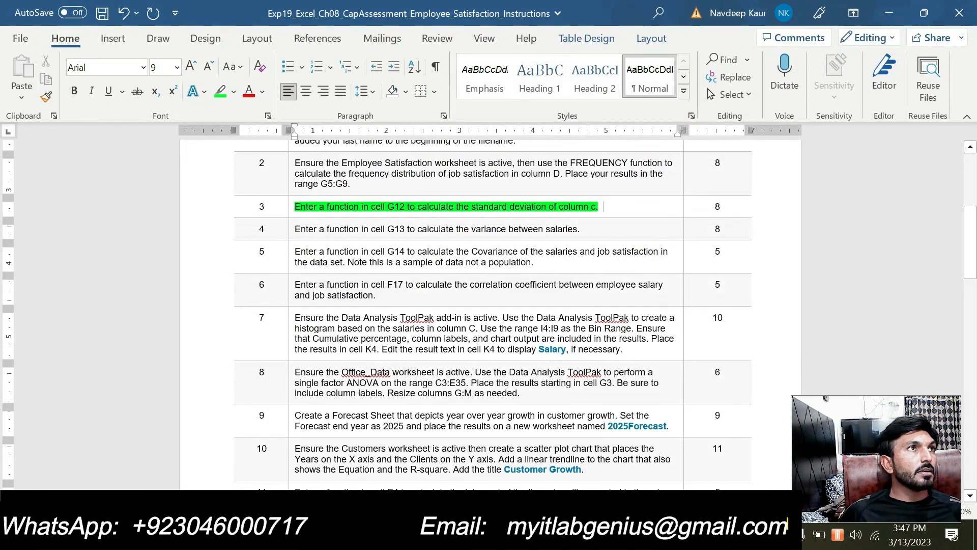
pyautogui.moveTo(296, 206); pyautogui.dragTo(590, 207)
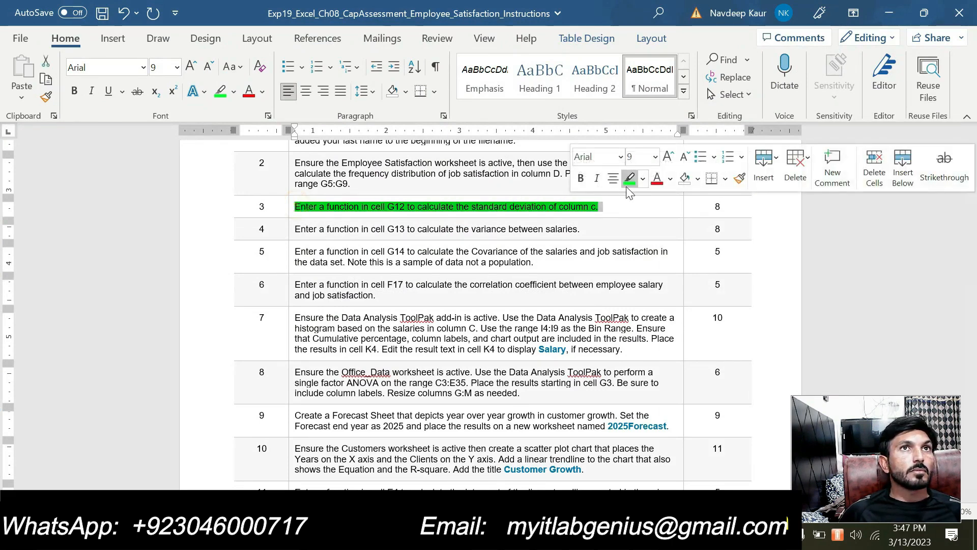
pyautogui.click(628, 181)
pyautogui.moveTo(582, 229); pyautogui.dragTo(295, 229)
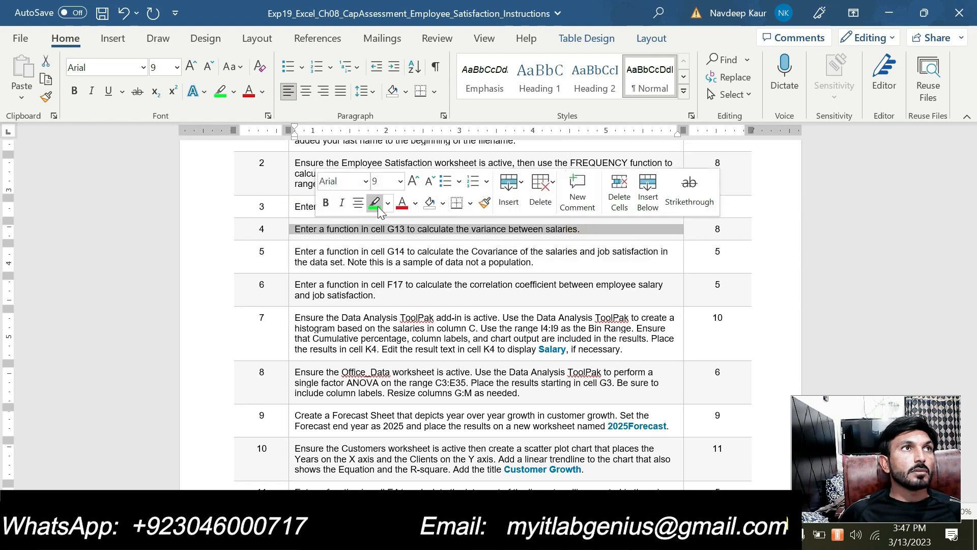
pyautogui.click(375, 202)
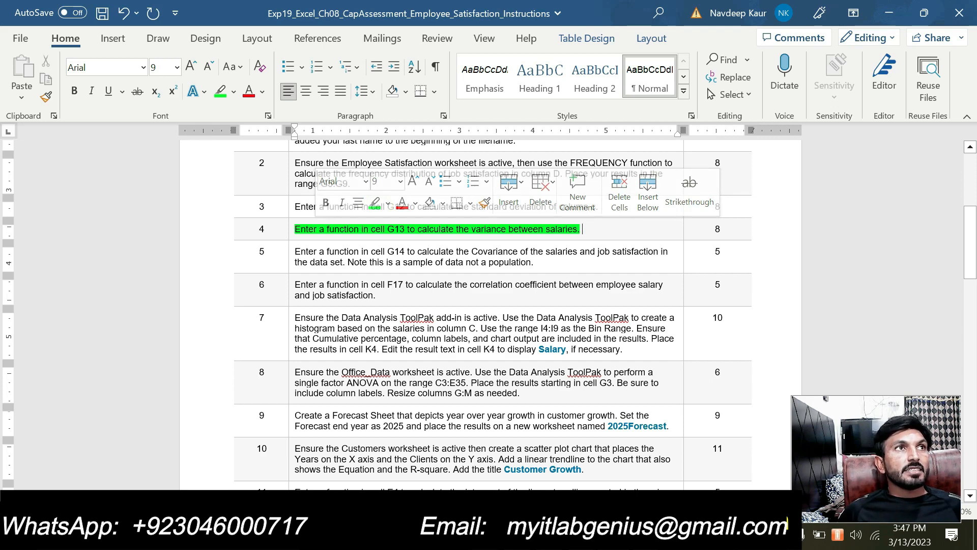
pyautogui.click(388, 229)
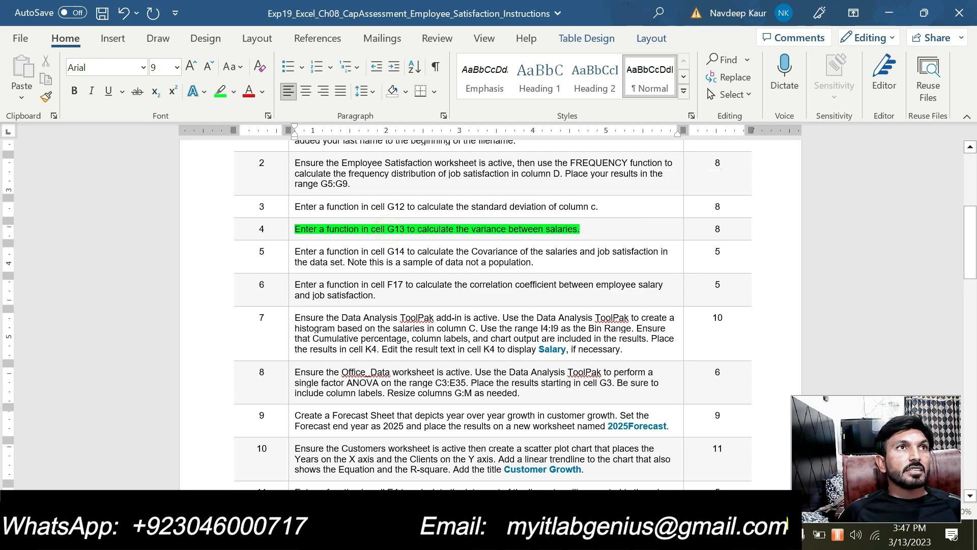
pyautogui.click(588, 227)
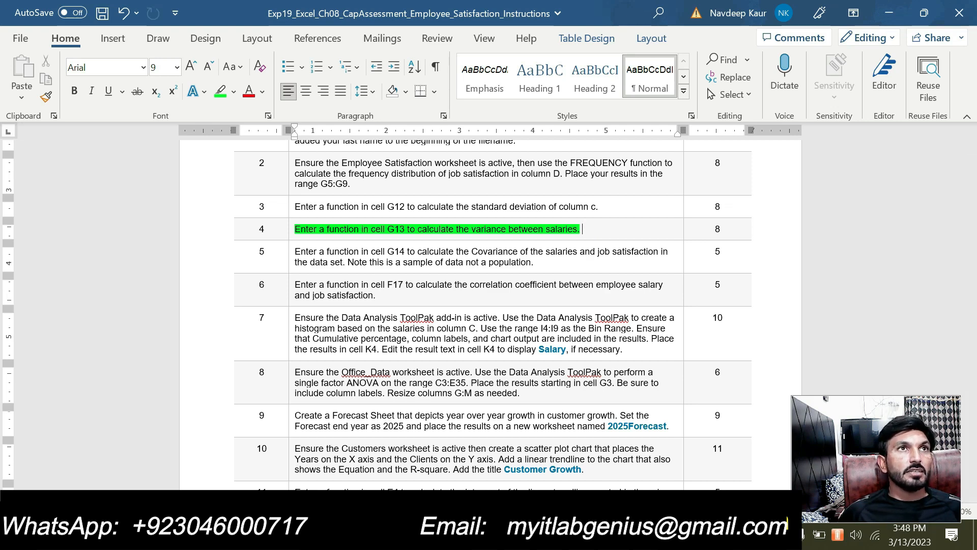
# In the Excel workbook, enter a VAR.S function in G13 using salaries C4:C53 as its first argument.
pyautogui.hotkey('alt', 'Tab')
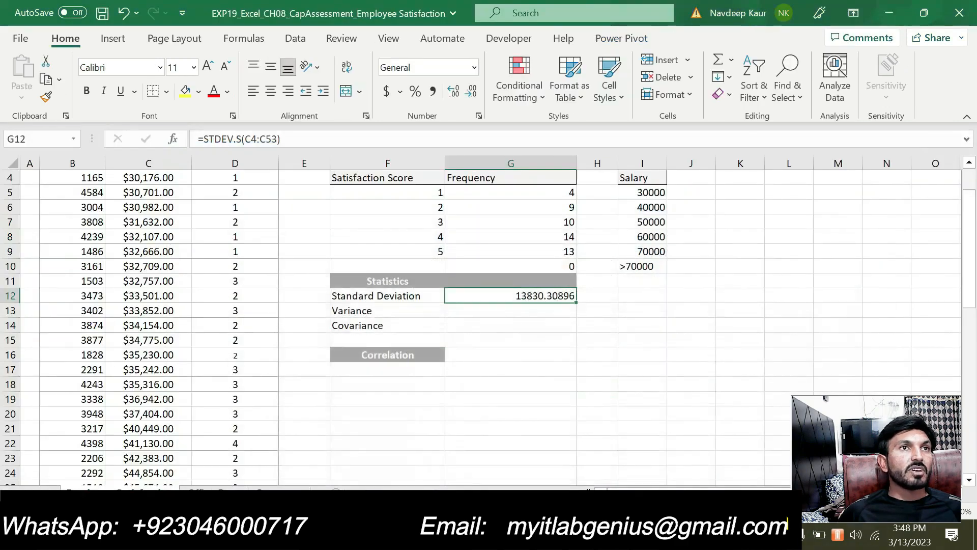
pyautogui.click(513, 310)
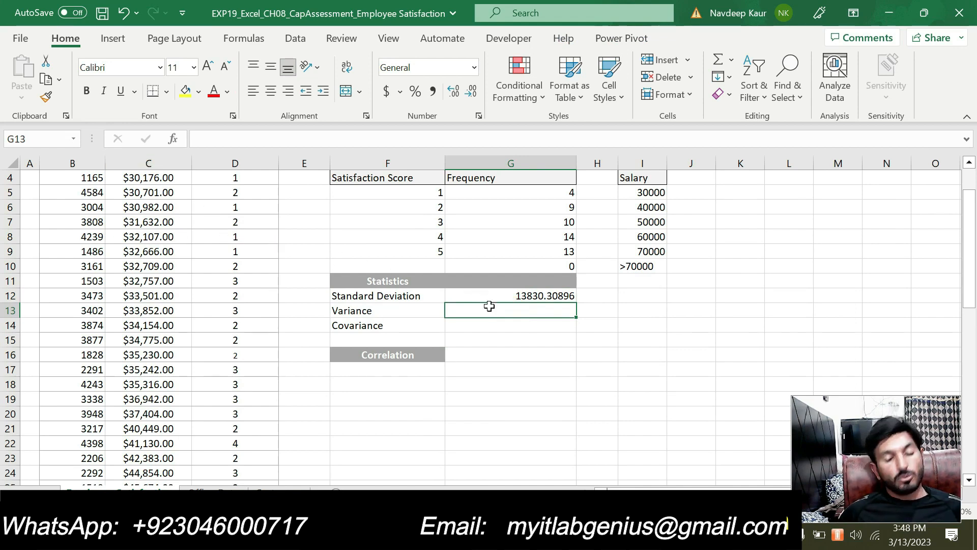
pyautogui.write('=')
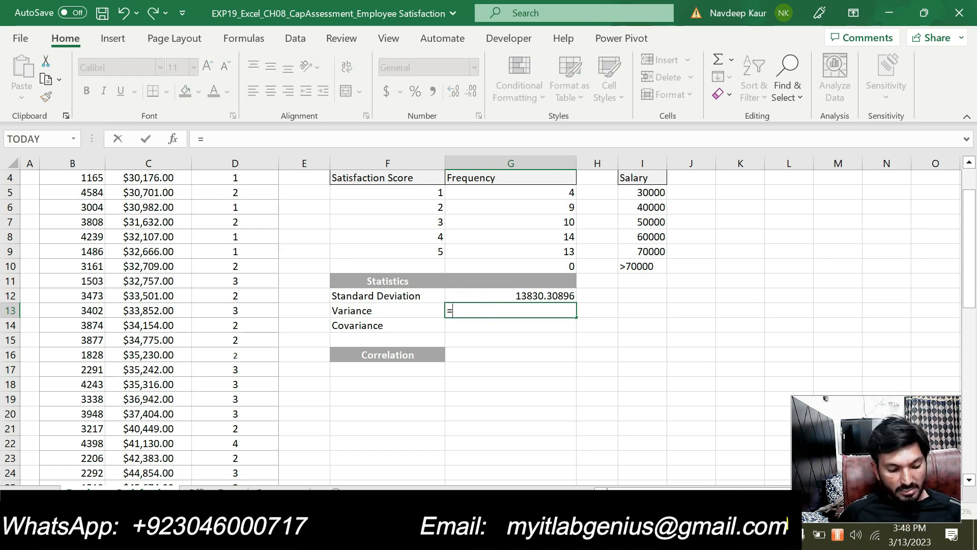
pyautogui.write('va')
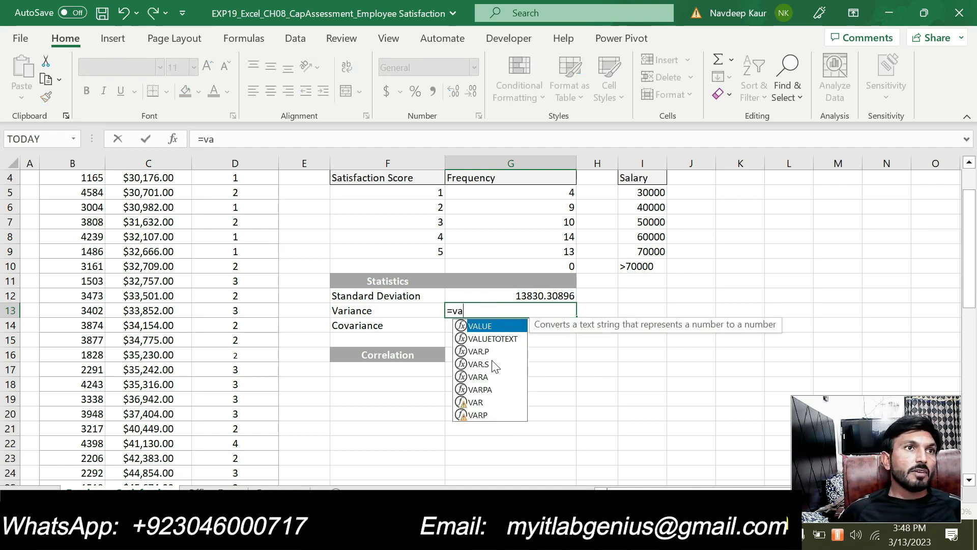
pyautogui.doubleClick(491, 363)
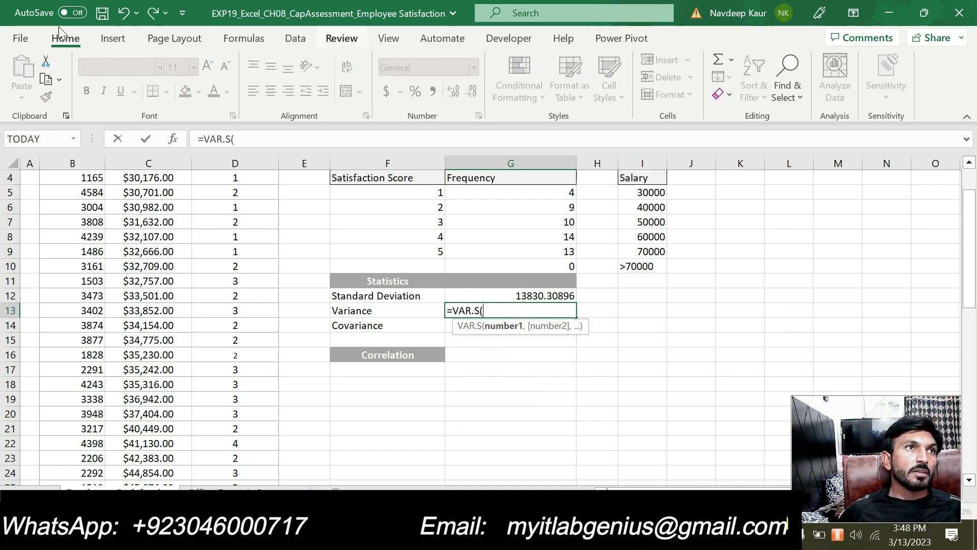
pyautogui.click(173, 139)
pyautogui.scroll(1, 220, 220)
pyautogui.moveTo(129, 230); pyautogui.dragTo(149, 445)
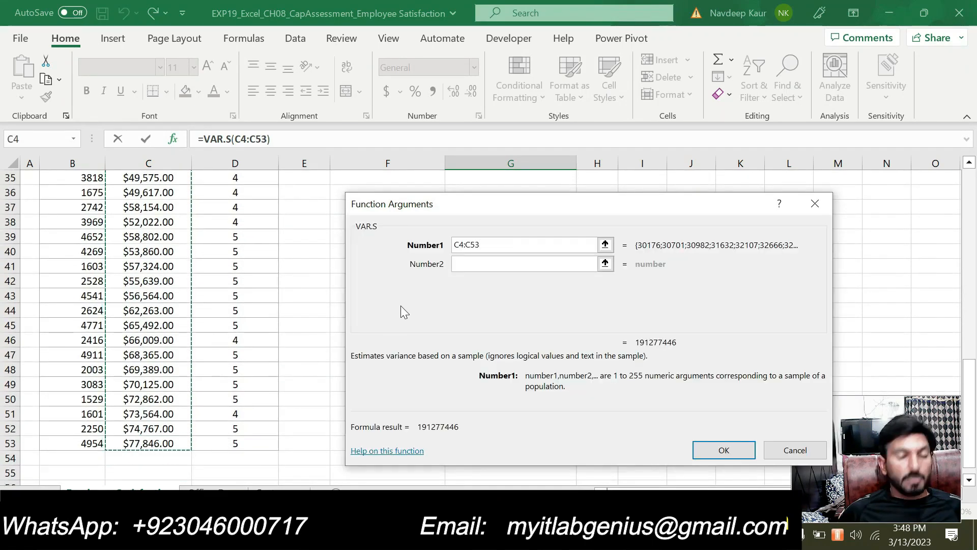
pyautogui.click(724, 449)
pyautogui.scroll(3, 435, 290)
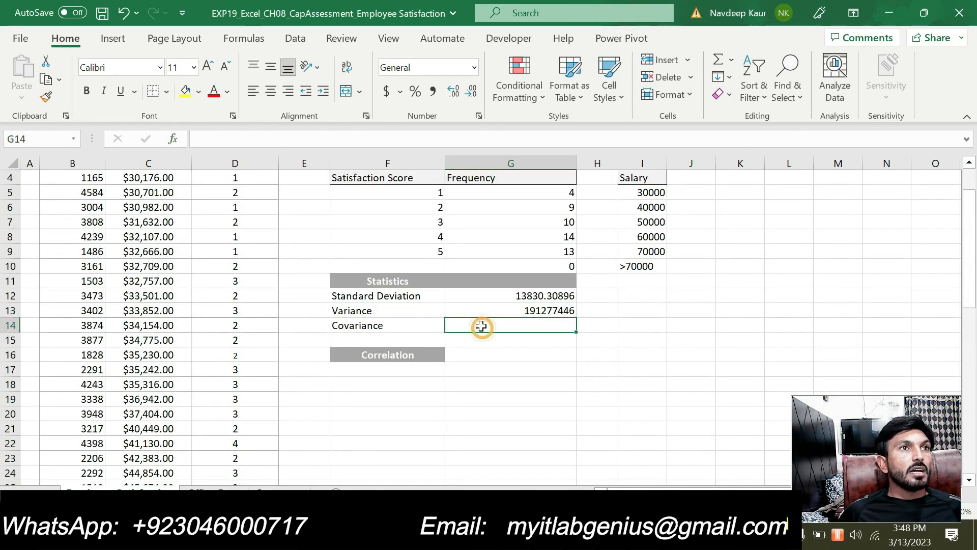
pyautogui.scroll(1, 458, 381)
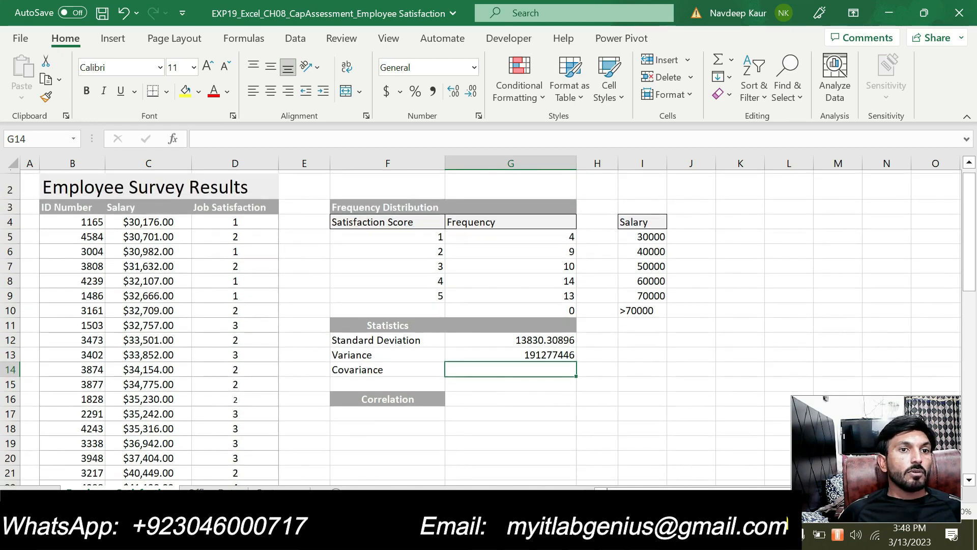
# In the Word instructions, remove the highlight from the step 4 text and highlight the step 5 covariance instruction in green.
pyautogui.hotkey('alt', 'Tab')
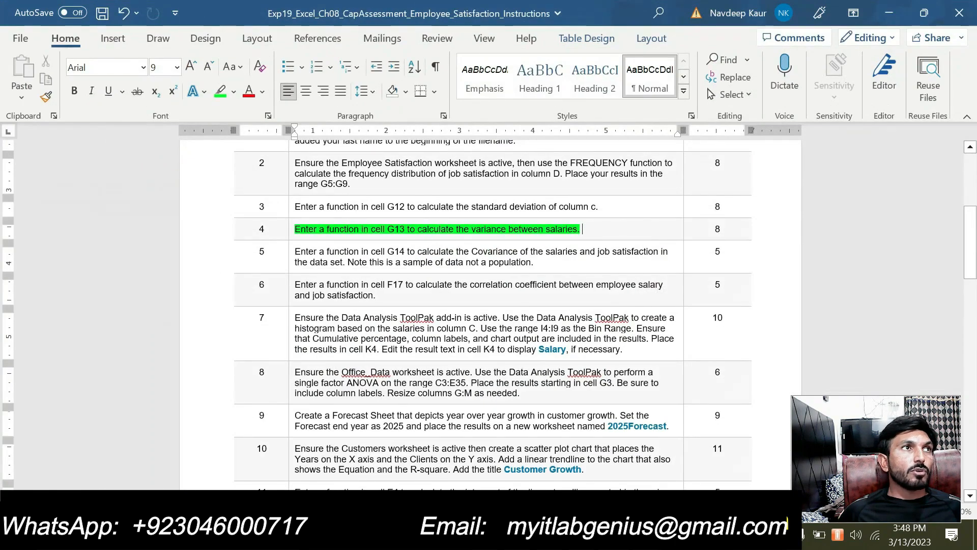
pyautogui.moveTo(295, 230); pyautogui.dragTo(579, 230)
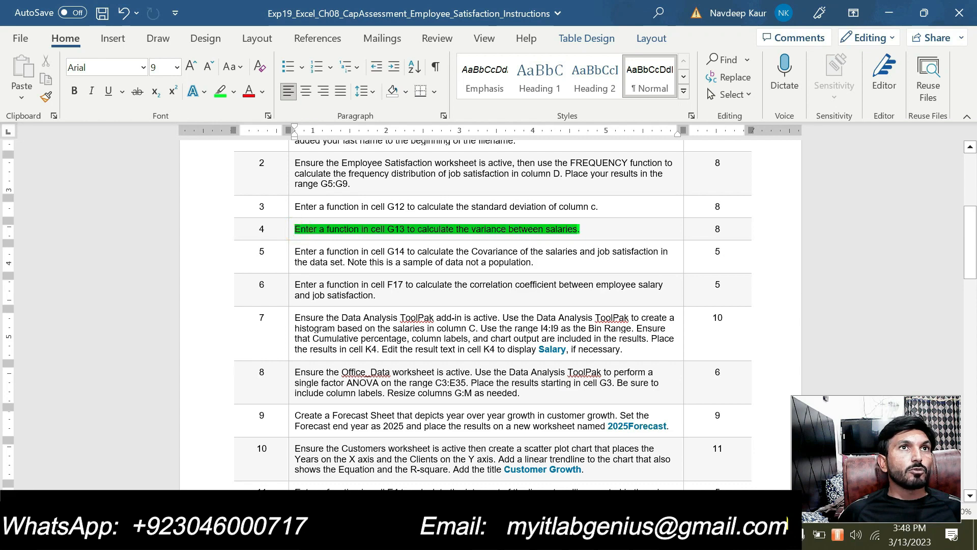
pyautogui.click(220, 92)
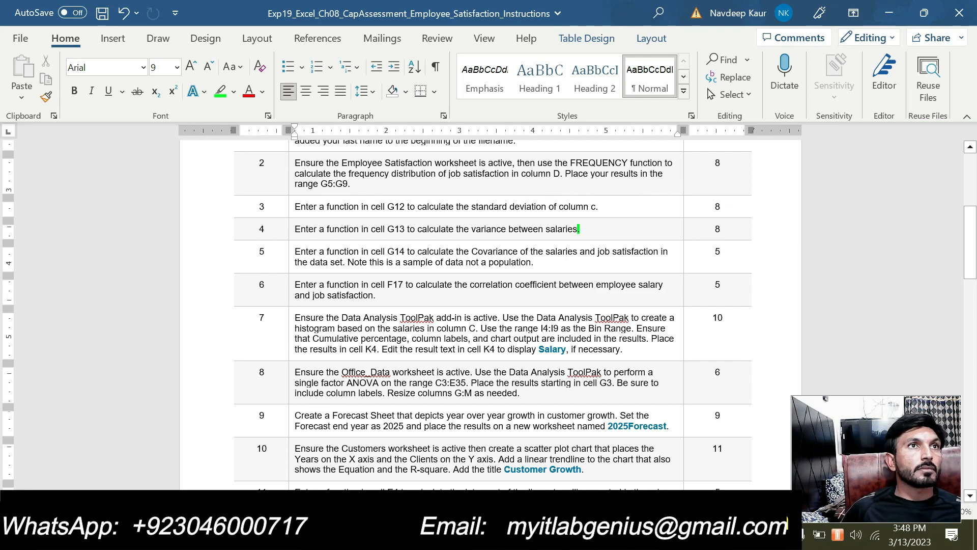
pyautogui.moveTo(533, 261); pyautogui.dragTo(294, 251)
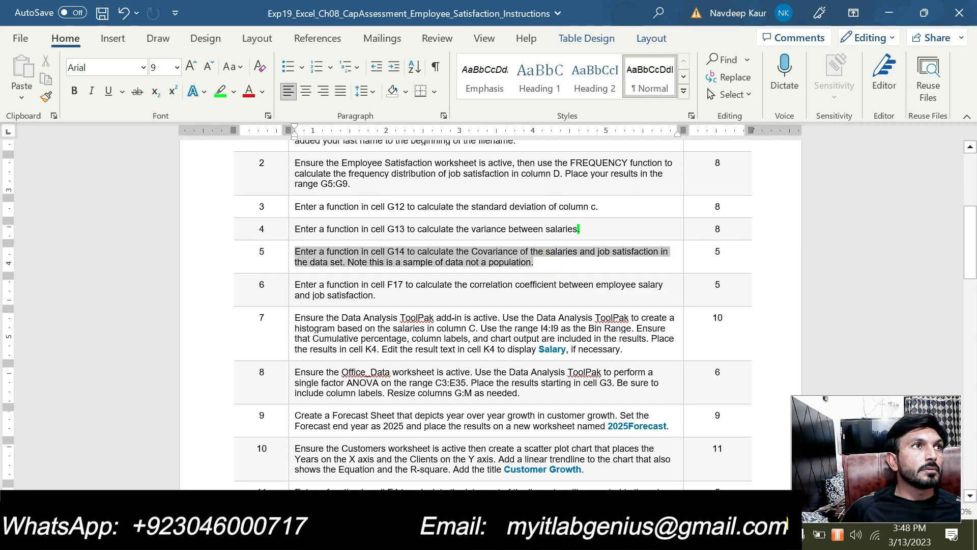
pyautogui.click(222, 92)
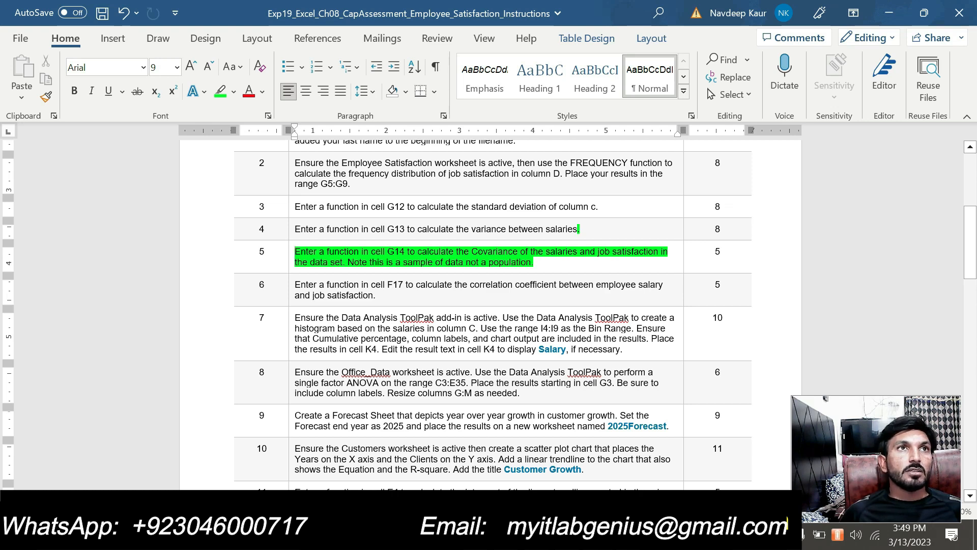
# Examine which two sets of data step 5 requires for the covariance calculation.
pyautogui.doubleClick(559, 251)
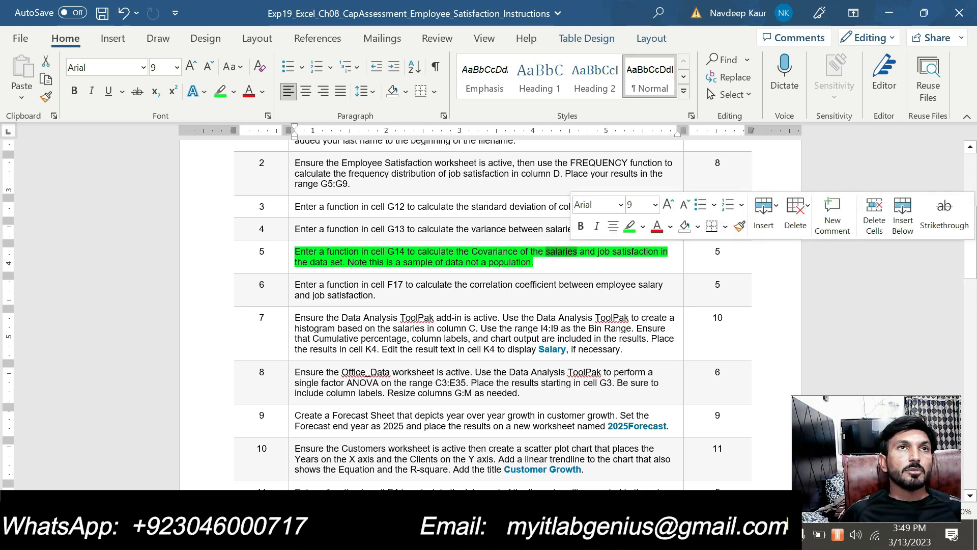
pyautogui.moveTo(593, 251); pyautogui.dragTo(662, 253)
pyautogui.click(630, 252)
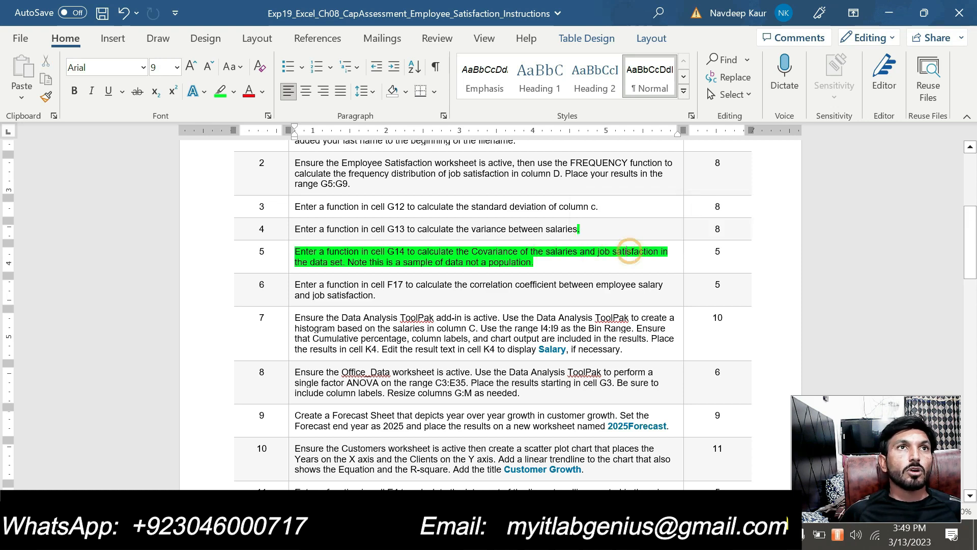
pyautogui.doubleClick(560, 252)
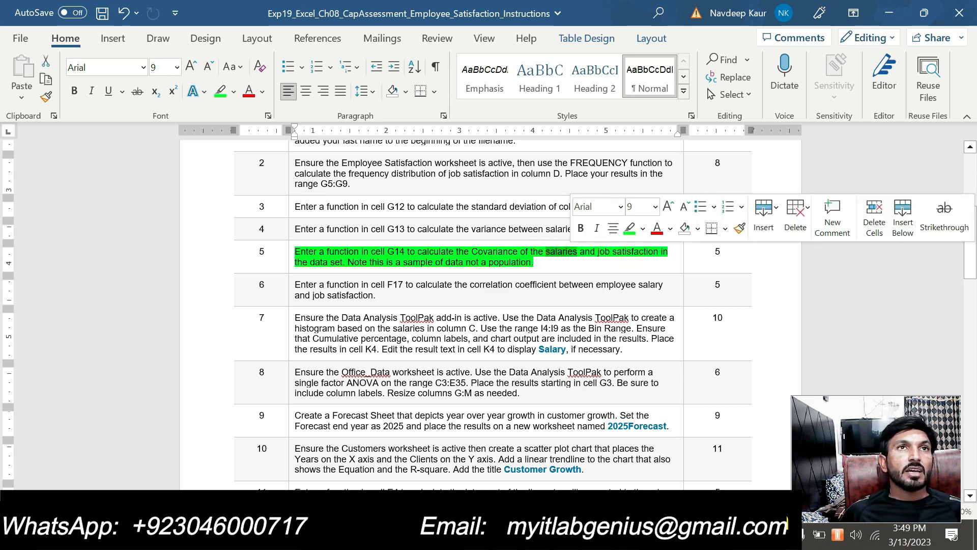
# Review step 5's job satisfaction and salaries wording and its note about sample versus population data.
pyautogui.moveTo(657, 252); pyautogui.dragTo(595, 250)
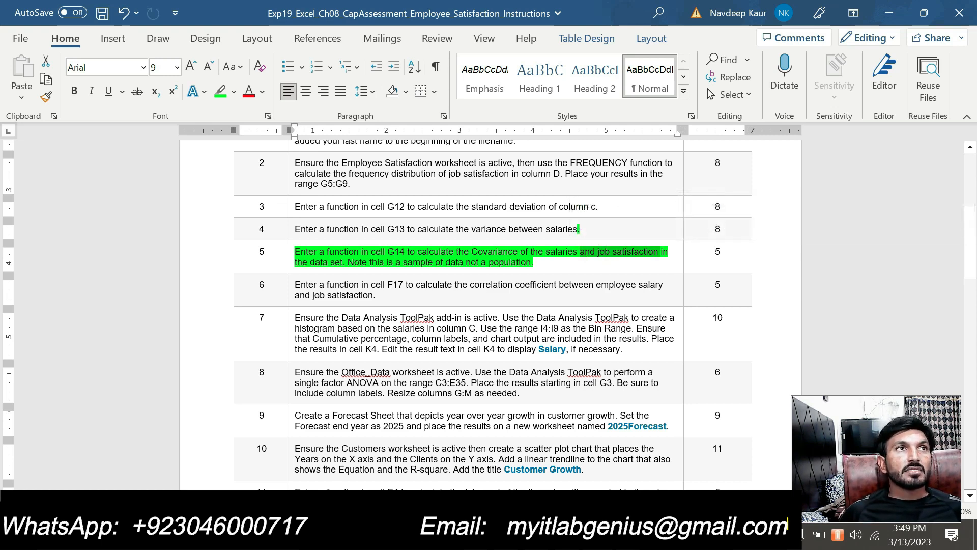
pyautogui.moveTo(538, 263); pyautogui.dragTo(349, 262)
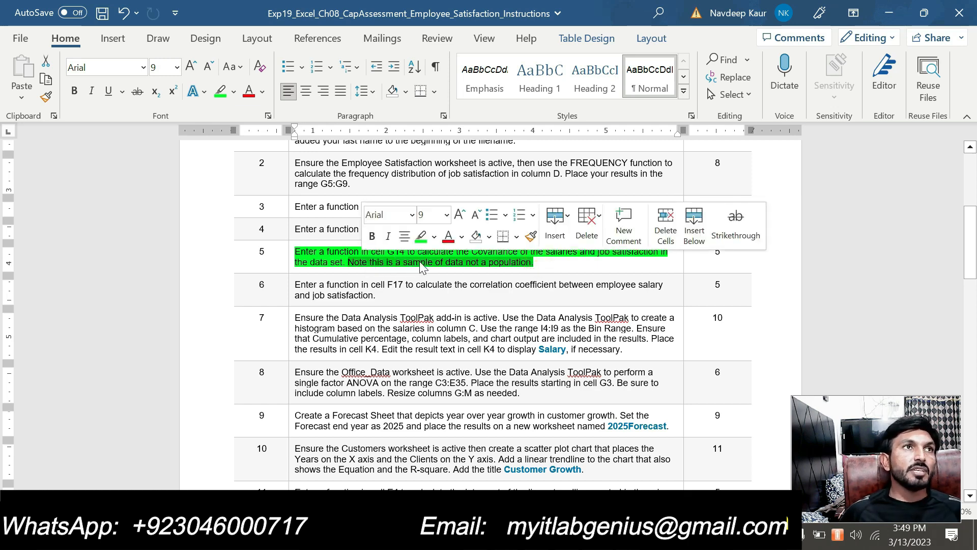
pyautogui.click(543, 266)
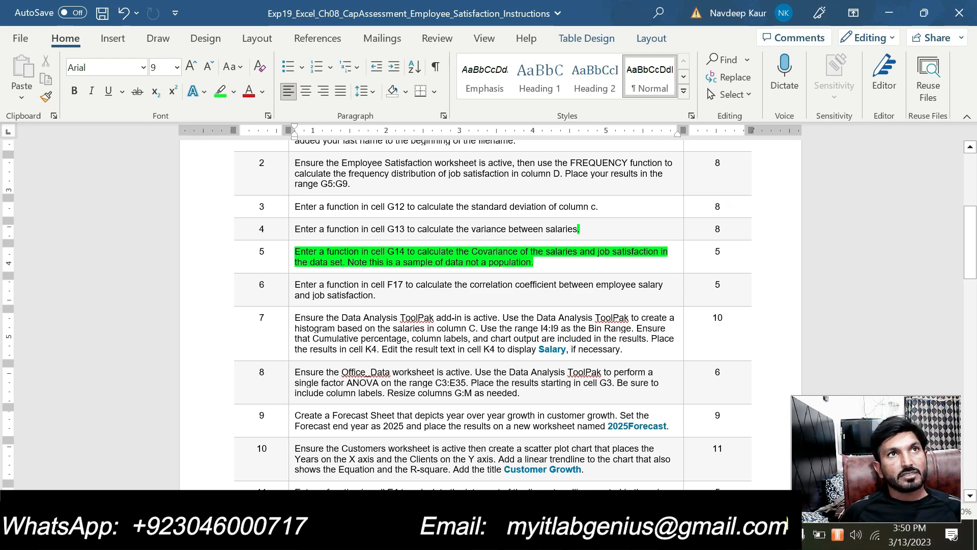
pyautogui.moveTo(573, 252); pyautogui.dragTo(550, 253)
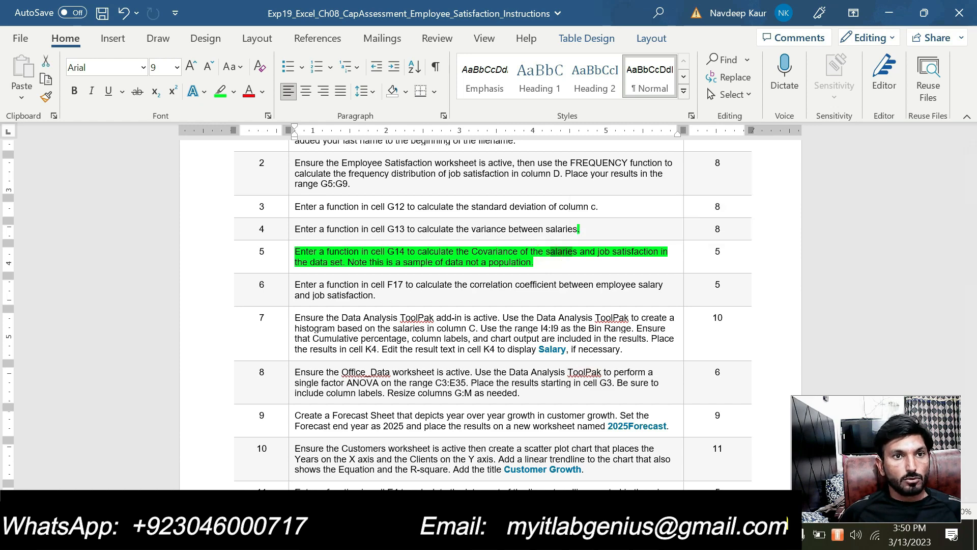
# In the Excel workbook, start a COVARIANCE.S function in G14 and open its function arguments.
pyautogui.hotkey('alt', 'Tab')
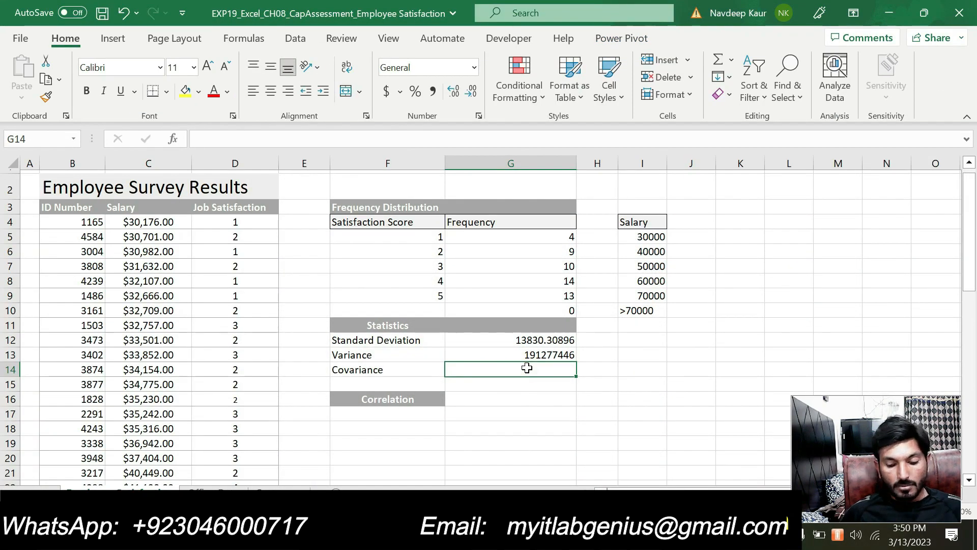
pyautogui.write('=')
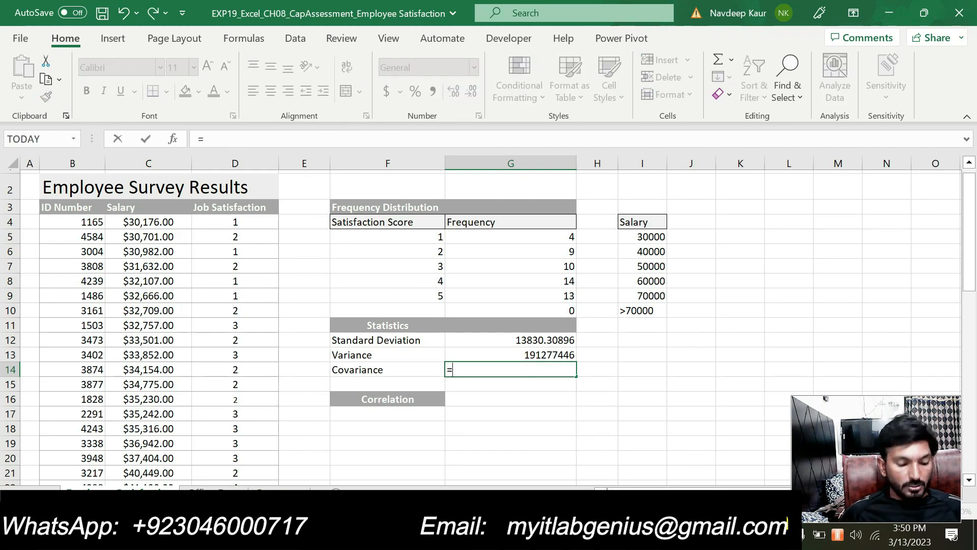
pyautogui.write('cob')
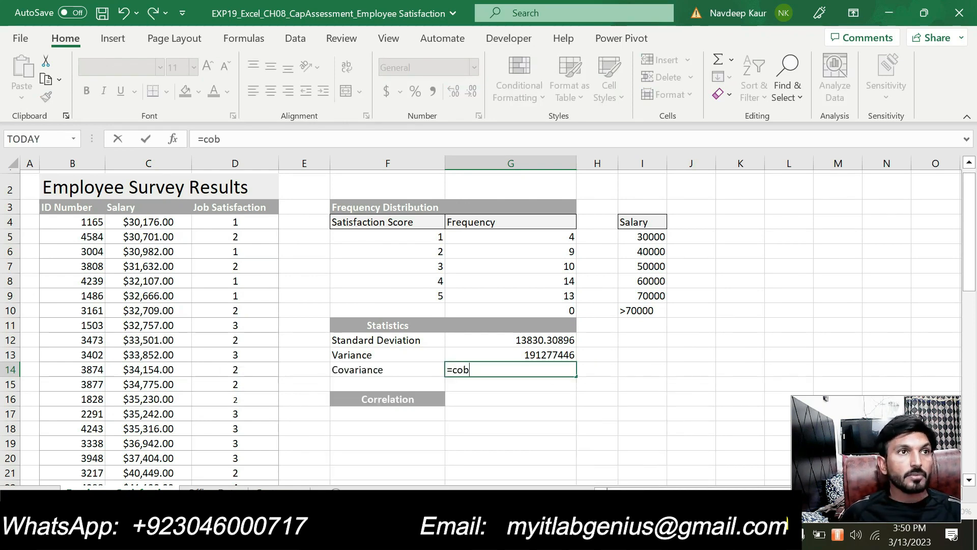
pyautogui.press('BackSpace')
pyautogui.write('v')
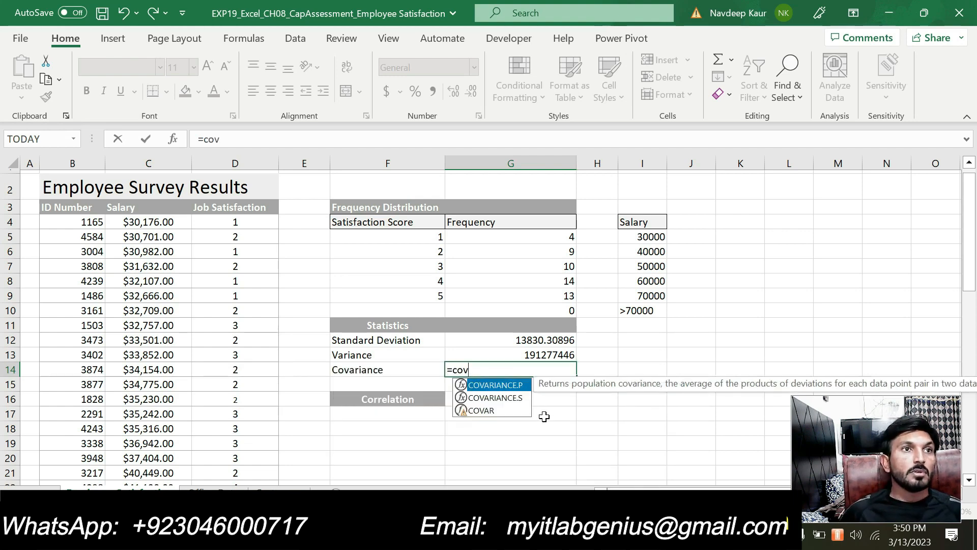
pyautogui.click(504, 398)
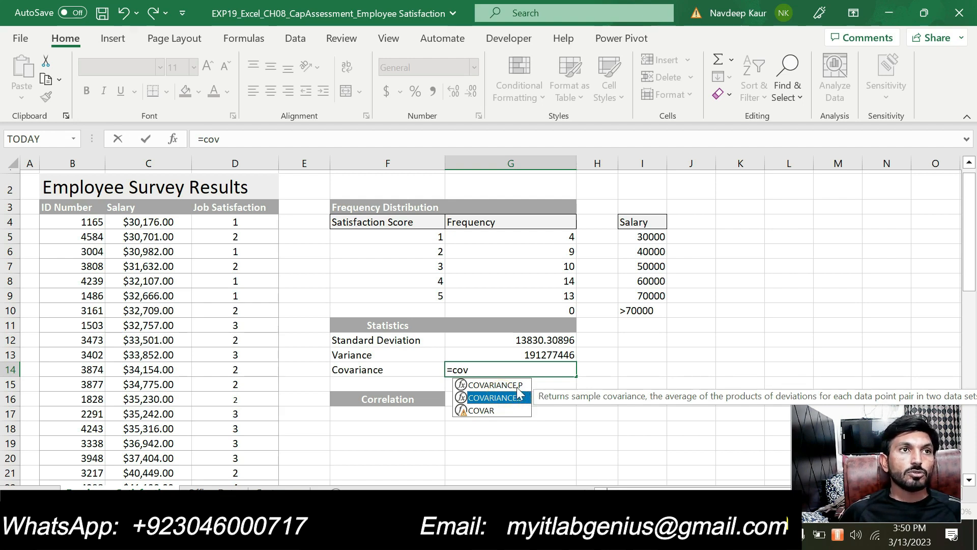
pyautogui.doubleClick(502, 397)
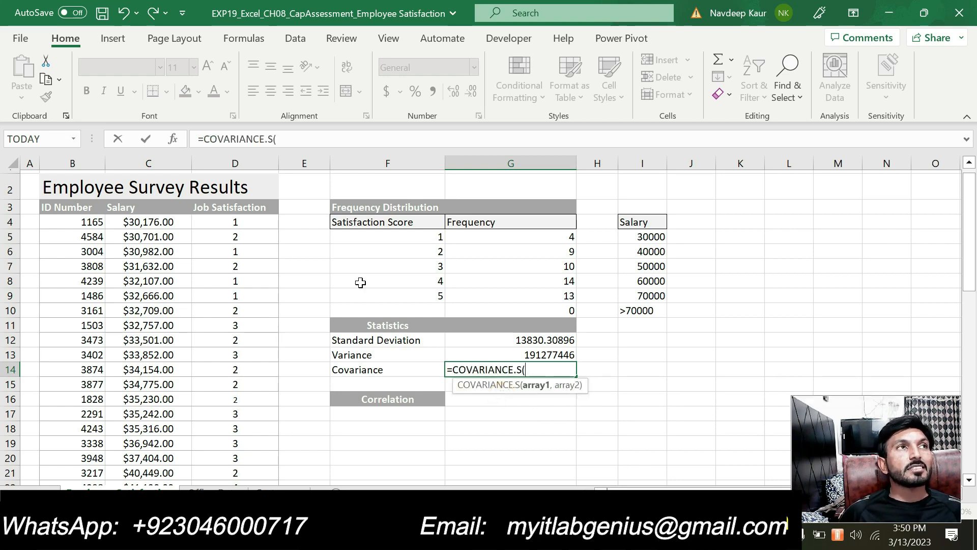
pyautogui.click(172, 139)
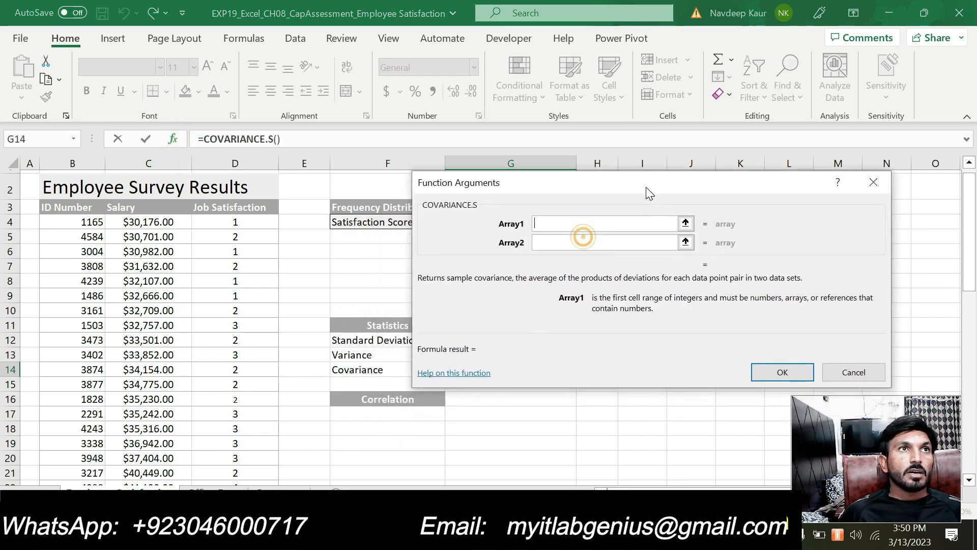
# In the Word instructions, check which data set step 5 names first for the covariance.
pyautogui.hotkey('alt', 'Tab')
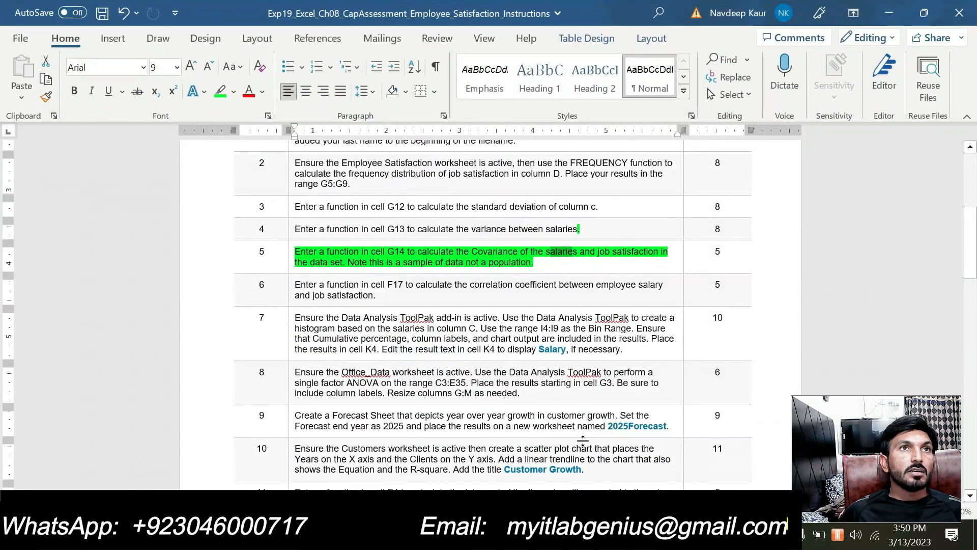
pyautogui.click(561, 251)
pyautogui.moveTo(584, 251); pyautogui.dragTo(545, 251)
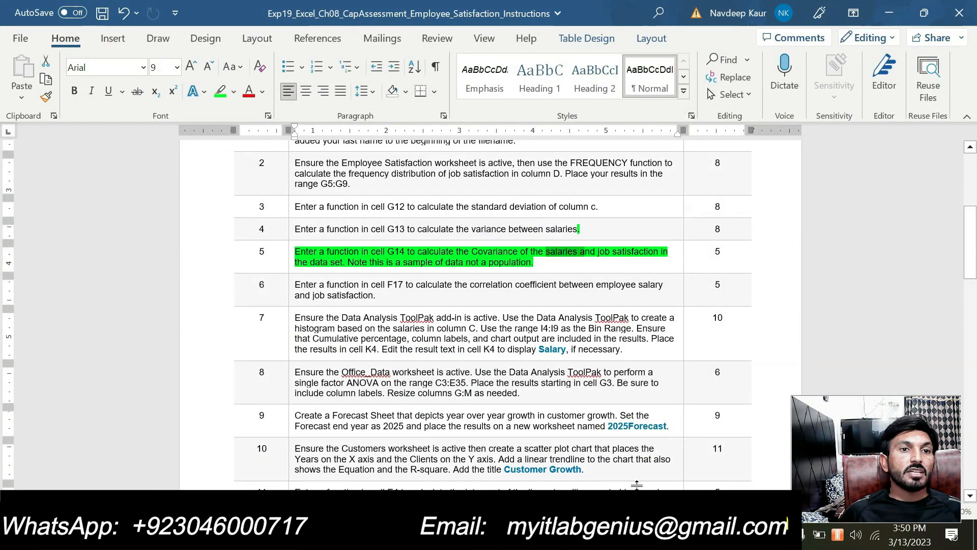
# In the Excel workbook, complete the G14 covariance with salaries C4:C53 as Array1 and job satisfaction D4:D53 as Array2.
pyautogui.hotkey('alt', 'Tab')
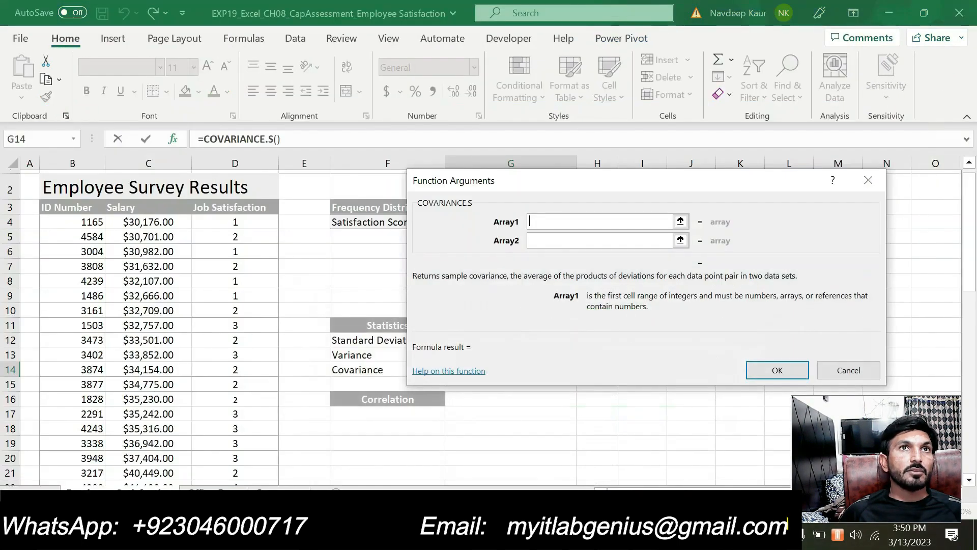
pyautogui.moveTo(152, 219); pyautogui.dragTo(148, 446)
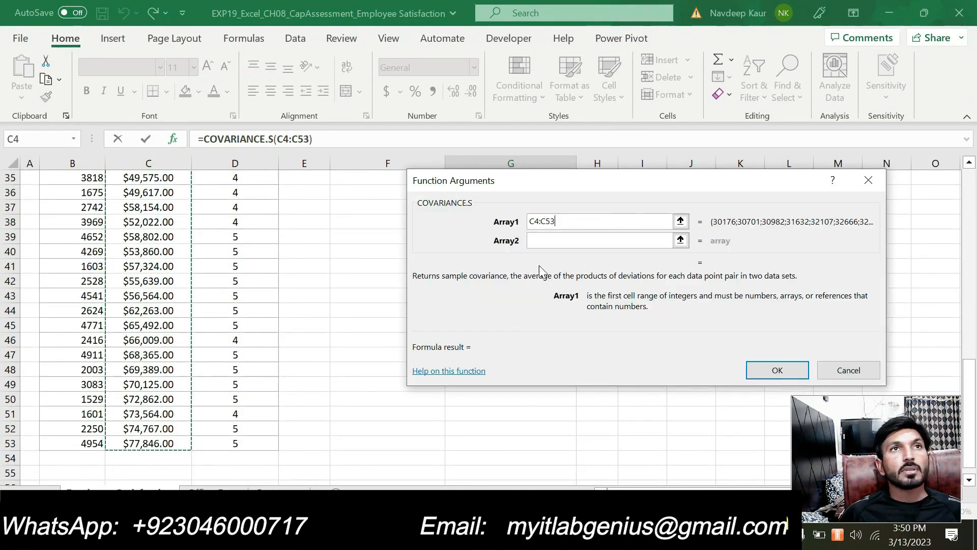
pyautogui.click(540, 238)
pyautogui.scroll(11, 234, 300)
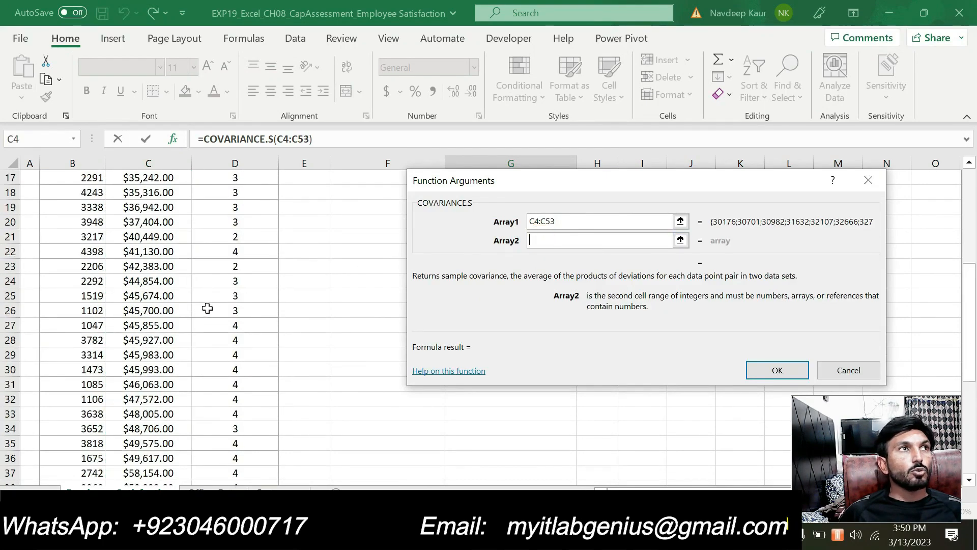
pyautogui.moveTo(235, 233); pyautogui.dragTo(244, 446)
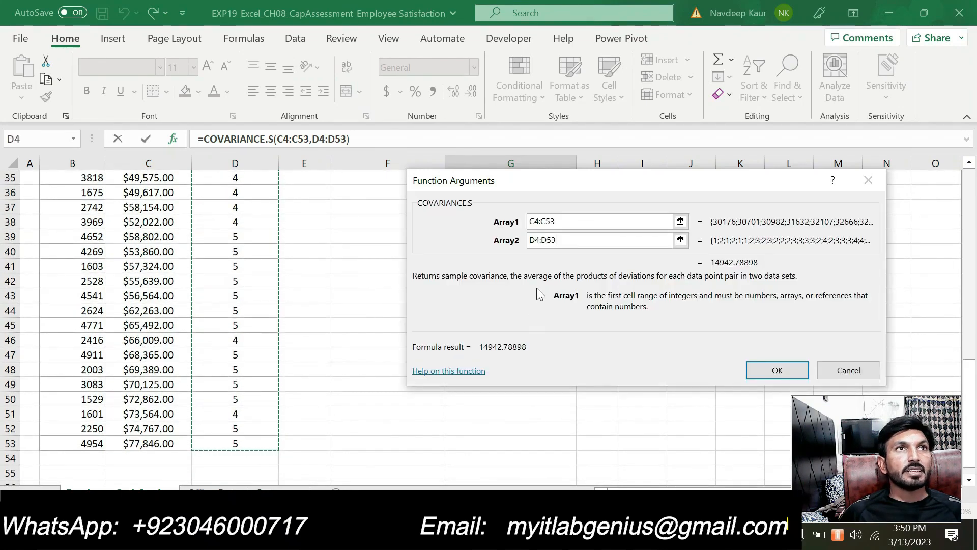
pyautogui.scroll(4, 541, 294)
pyautogui.scroll(7, 303, 282)
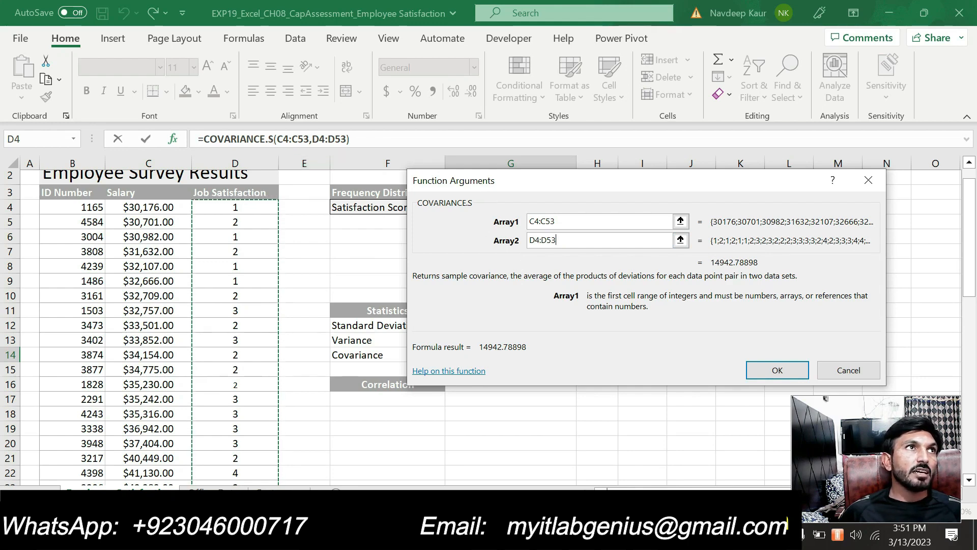
pyautogui.moveTo(281, 139); pyautogui.dragTo(314, 139)
pyautogui.click(496, 188)
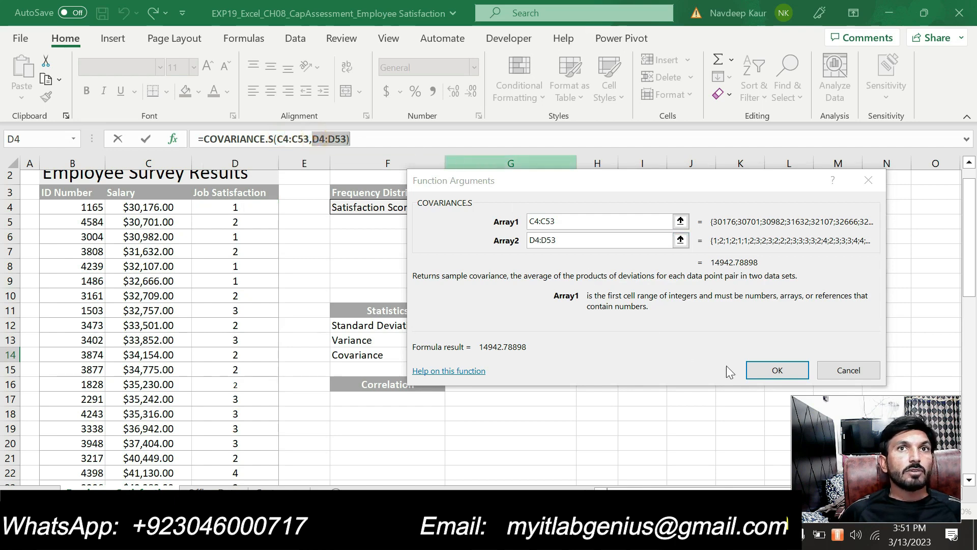
pyautogui.click(767, 374)
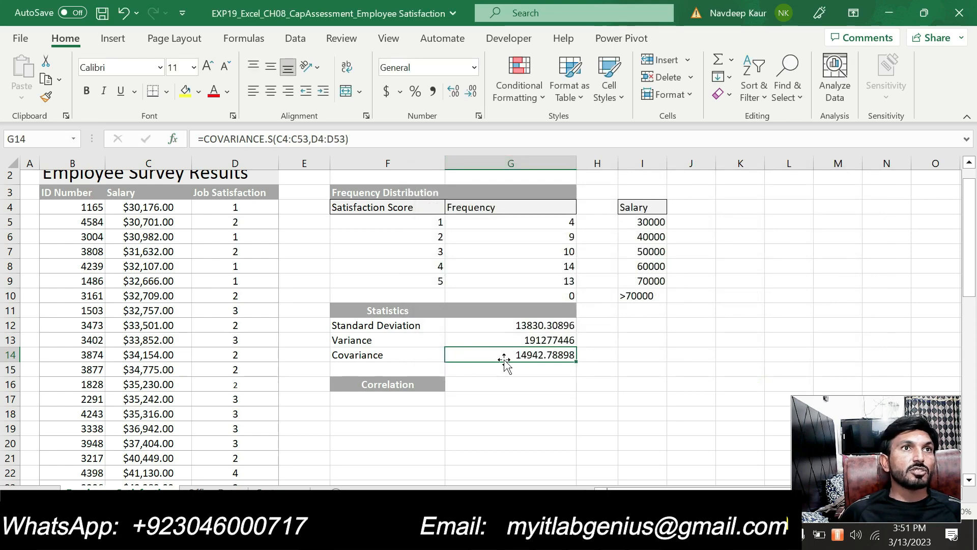
pyautogui.scroll(1, 522, 366)
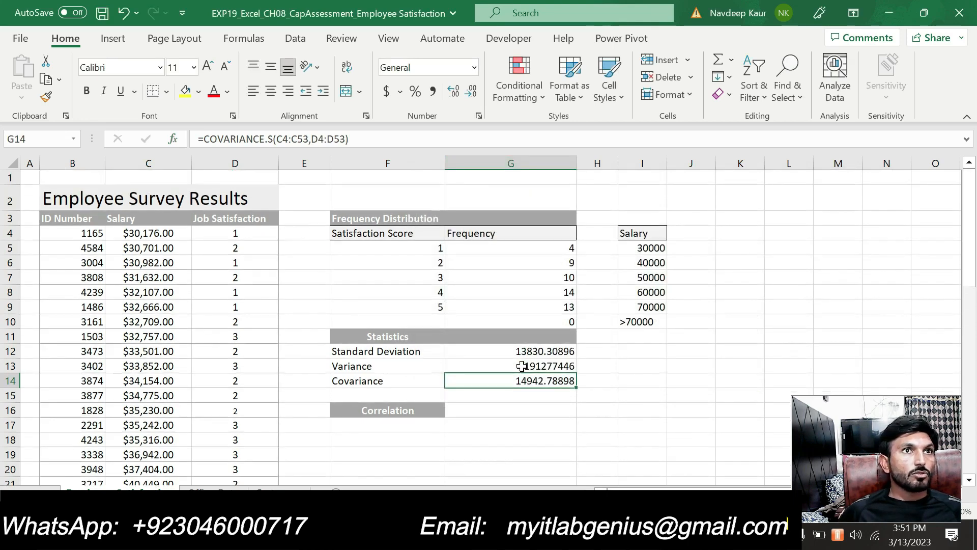
# In the Word instructions, remove the highlight from step 5 and highlight the step 6 correlation instruction in green.
pyautogui.hotkey('alt', 'Tab')
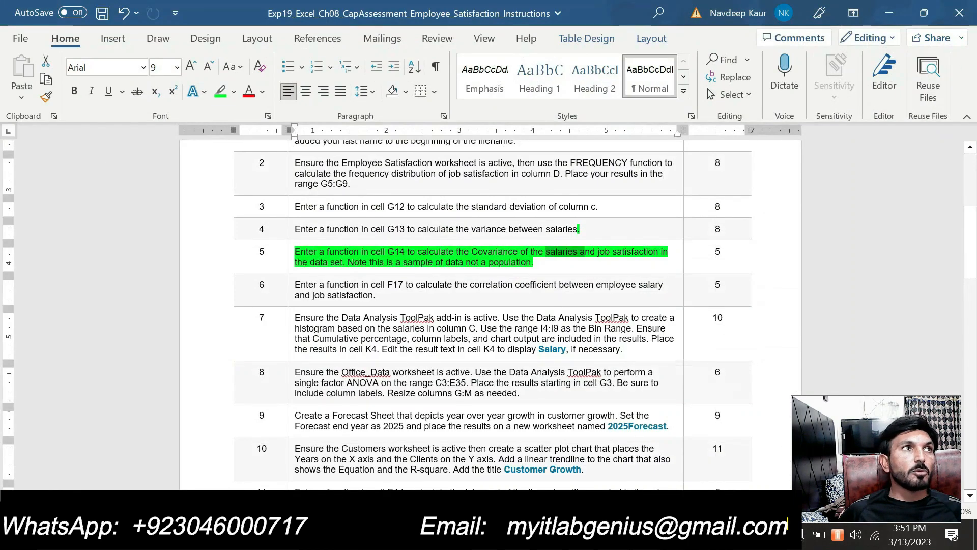
pyautogui.click(542, 263)
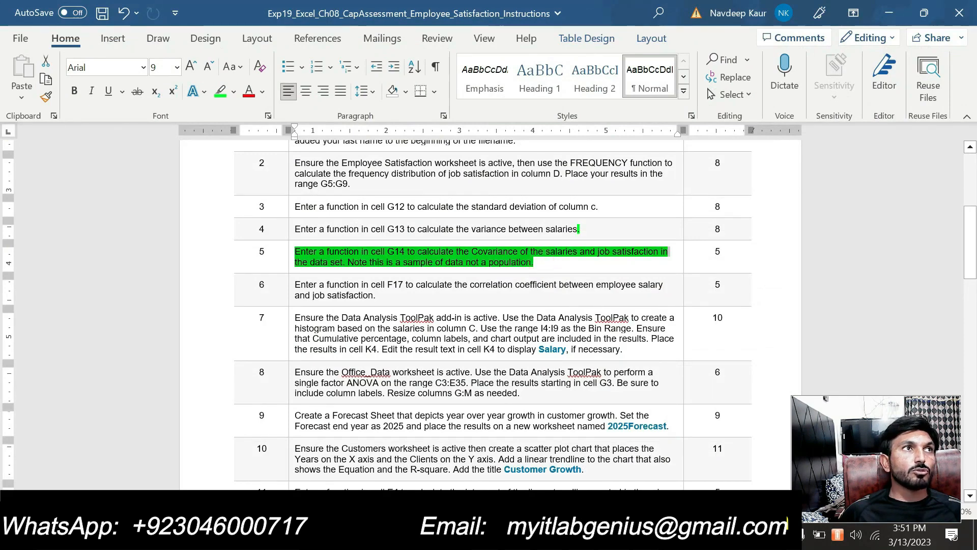
pyautogui.click(219, 90)
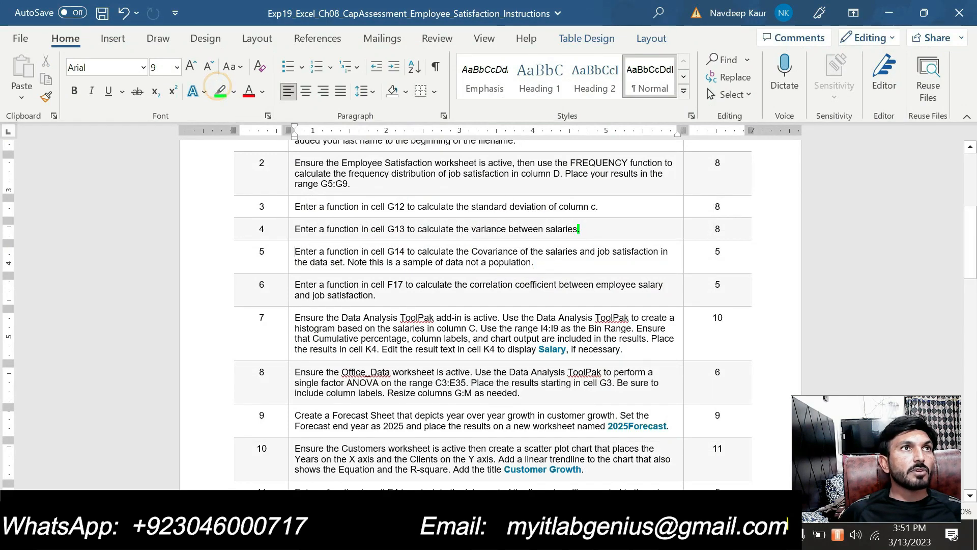
pyautogui.scroll(1, 488, 305)
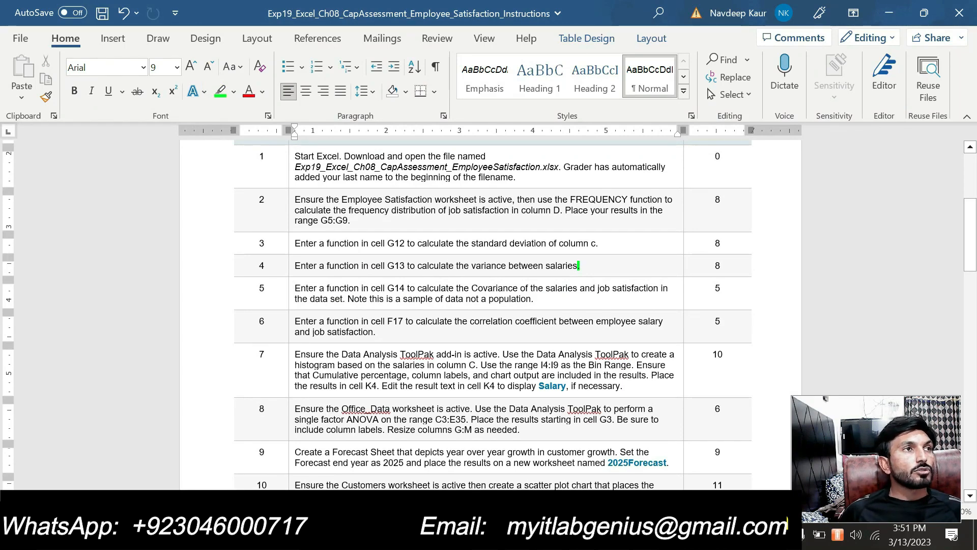
pyautogui.moveTo(376, 332); pyautogui.dragTo(294, 321)
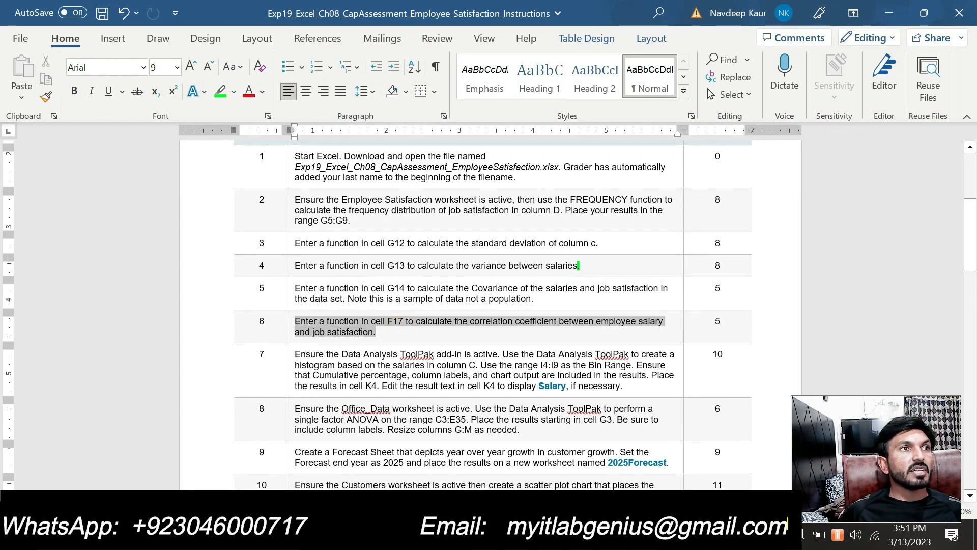
pyautogui.click(220, 90)
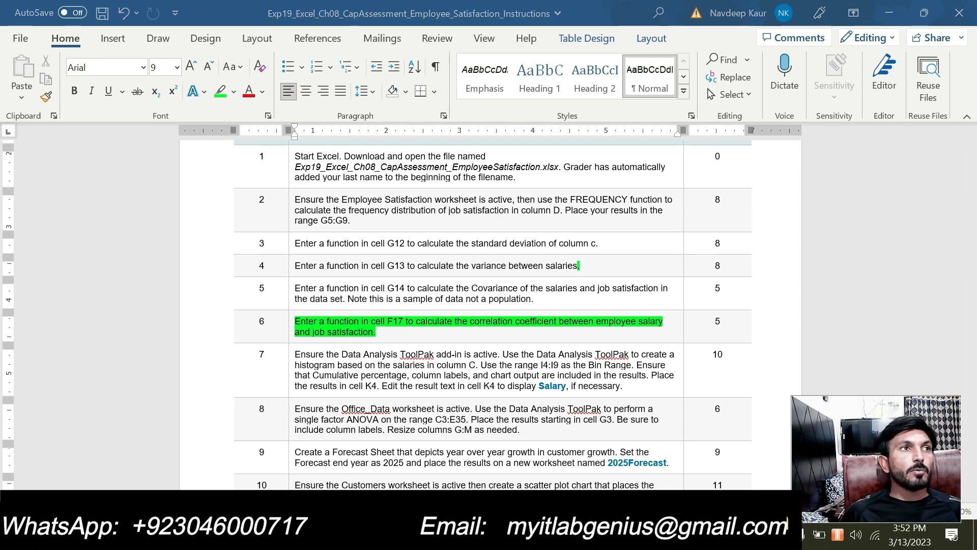
# In the Excel workbook, start a CORREL function in F17 and open its function arguments.
pyautogui.hotkey('alt', 'Tab')
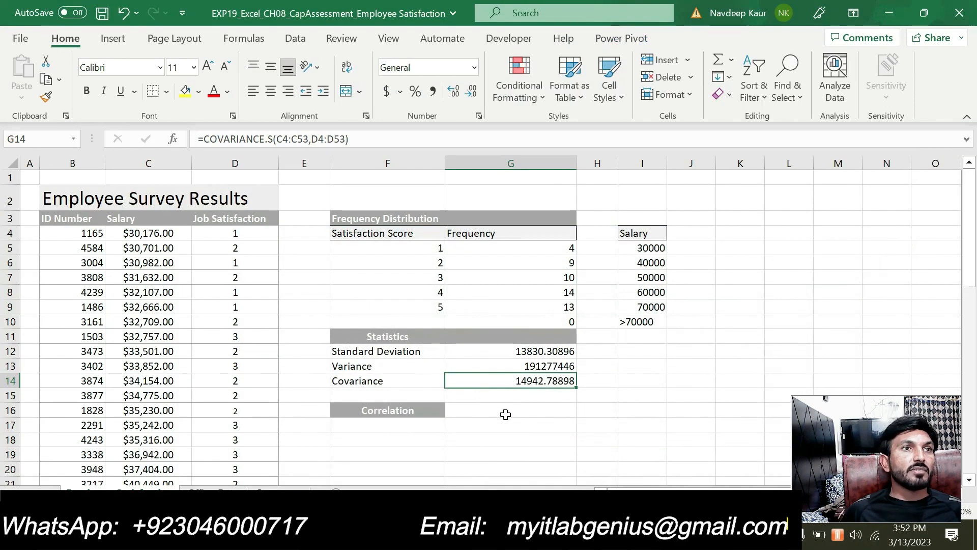
pyautogui.click(505, 415)
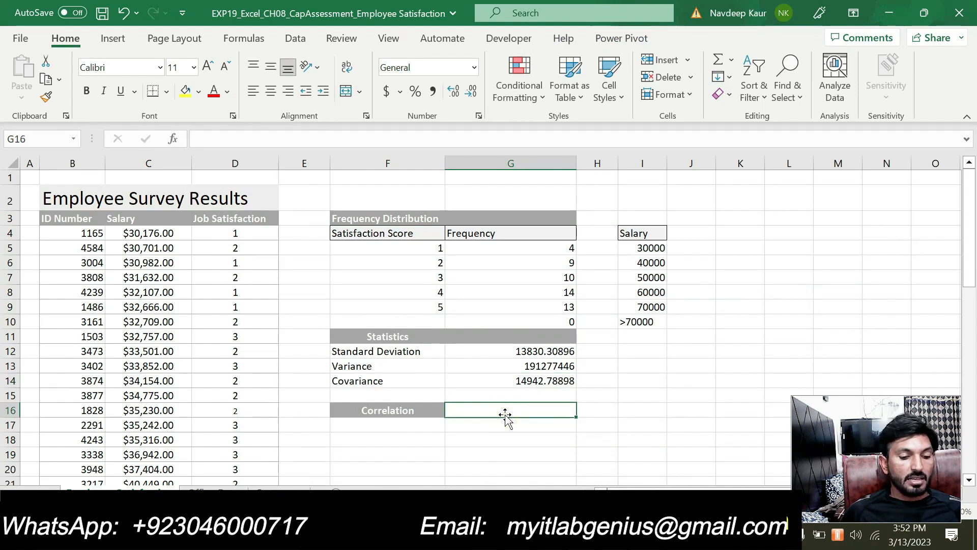
pyautogui.click(421, 425)
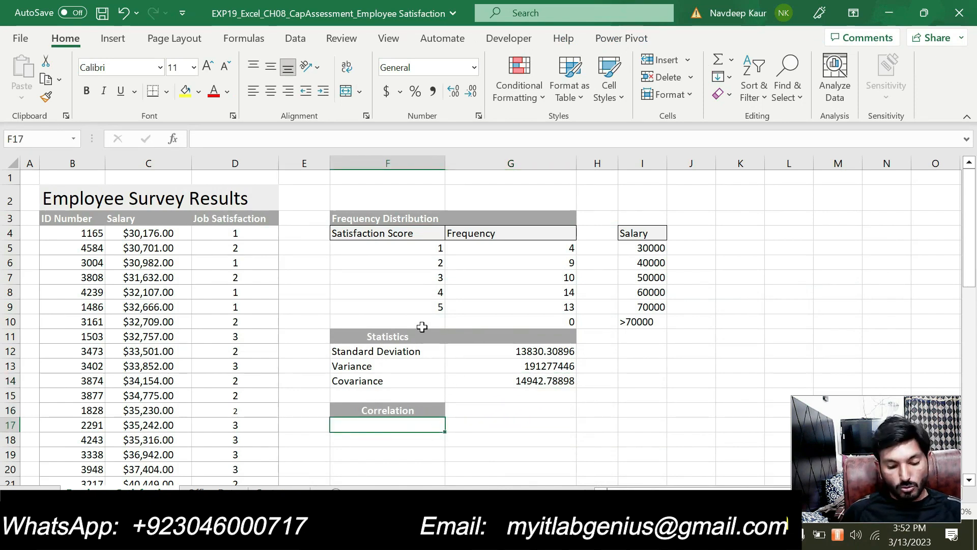
pyautogui.write('=')
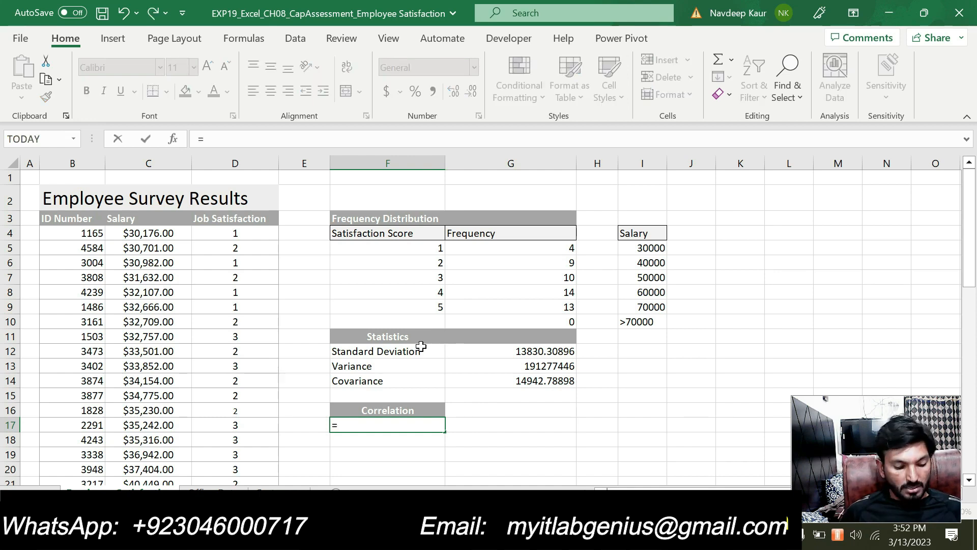
pyautogui.write('cor')
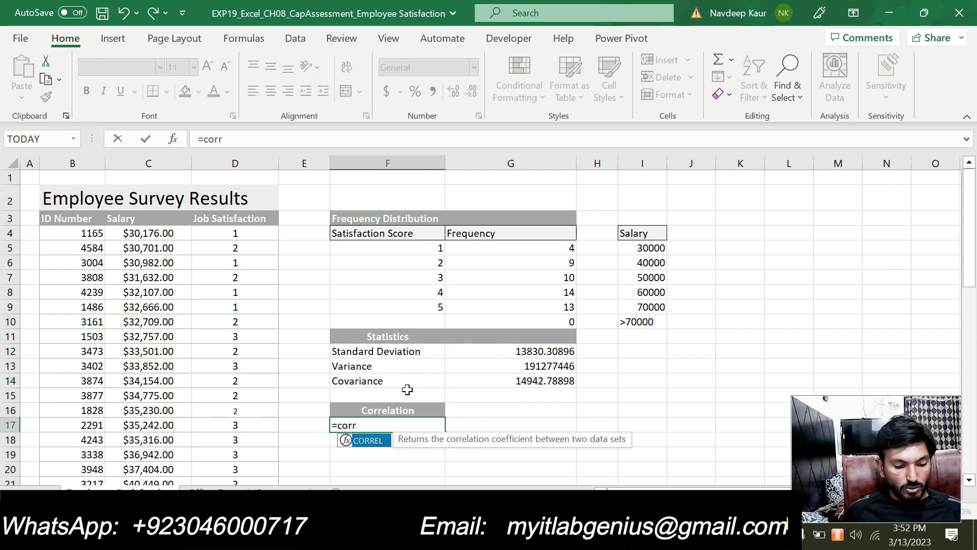
pyautogui.write('r')
pyautogui.doubleClick(367, 441)
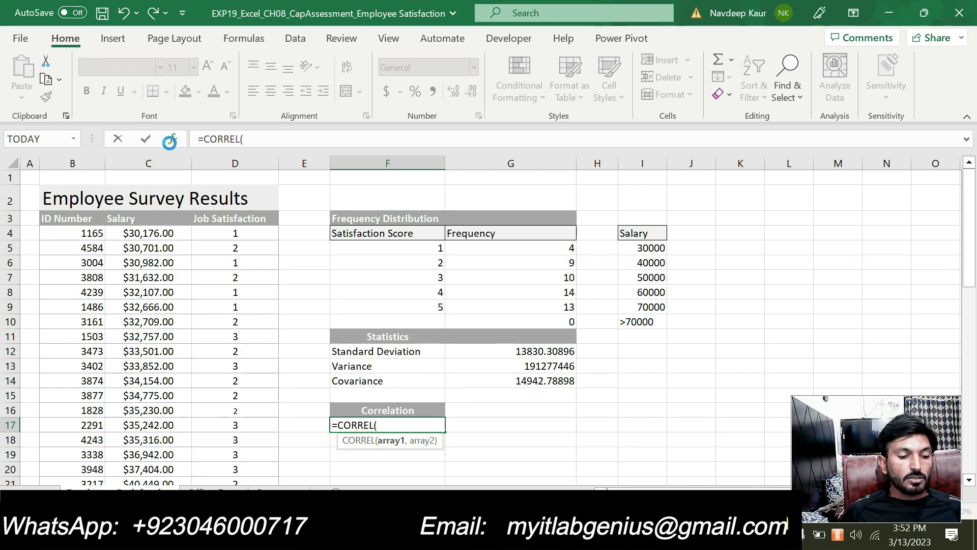
pyautogui.click(170, 141)
pyautogui.moveTo(547, 186); pyautogui.dragTo(557, 178)
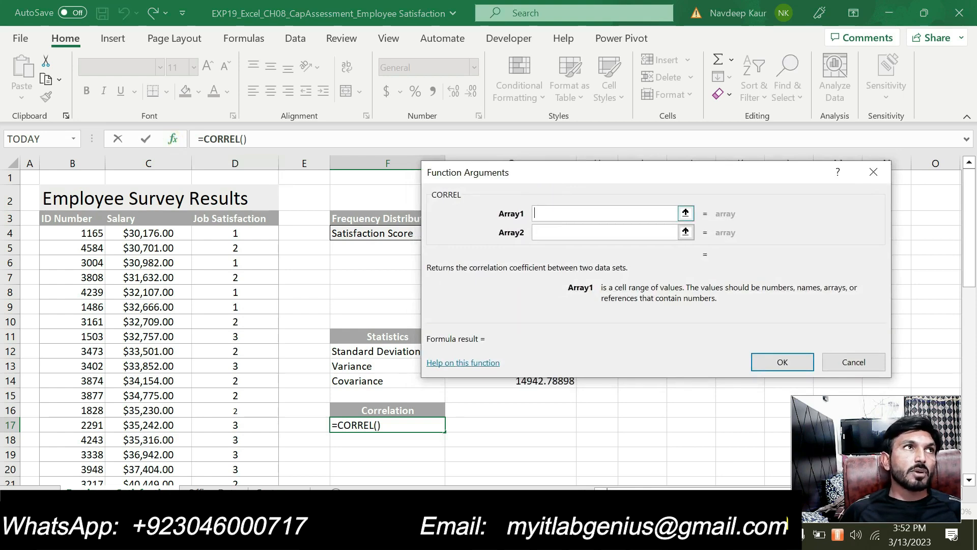
# Complete the F17 correlation with salaries C4:C53 as Array1 and job satisfaction D4:D53 as Array2.
pyautogui.click(547, 233)
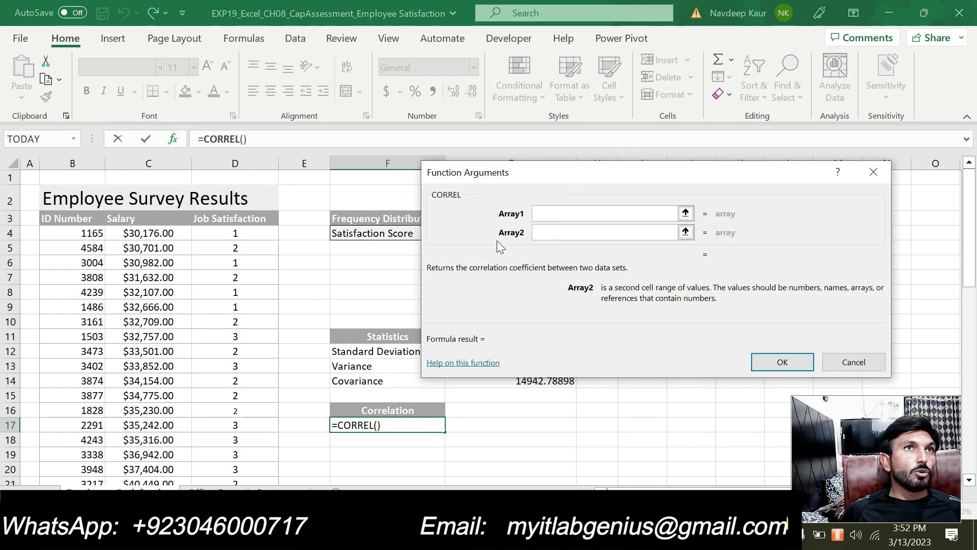
pyautogui.click(551, 212)
pyautogui.moveTo(148, 233); pyautogui.dragTo(151, 445)
pyautogui.click(566, 231)
pyautogui.scroll(8, 257, 224)
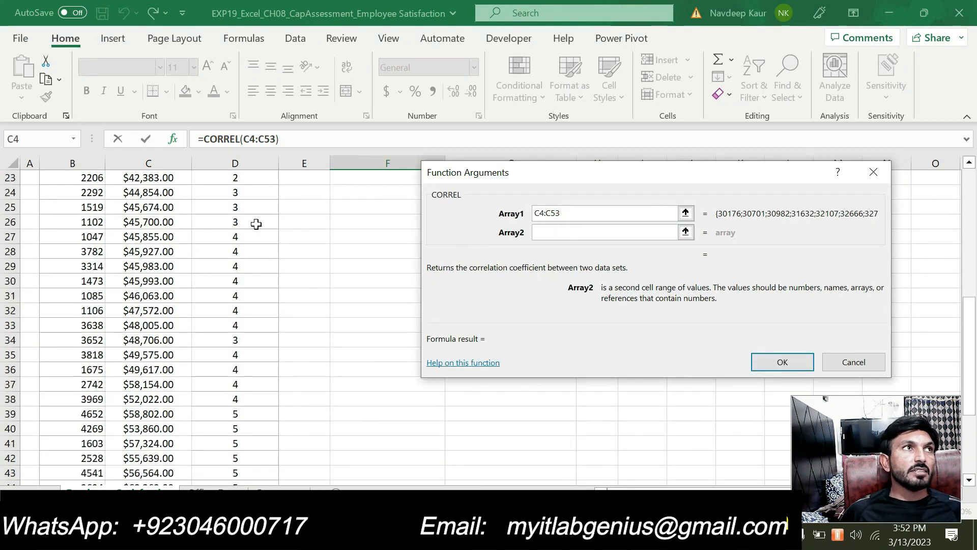
pyautogui.scroll(3, 252, 221)
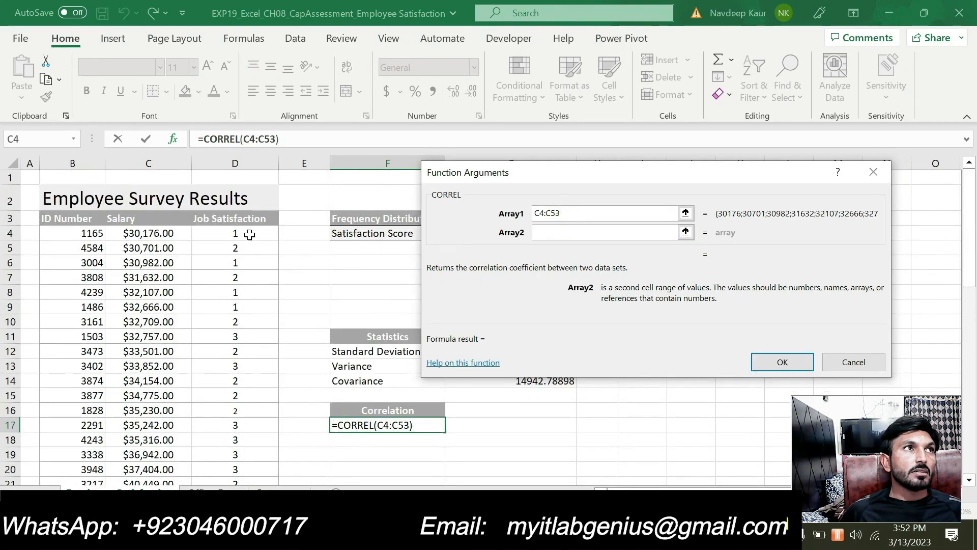
pyautogui.moveTo(250, 234); pyautogui.dragTo(236, 458)
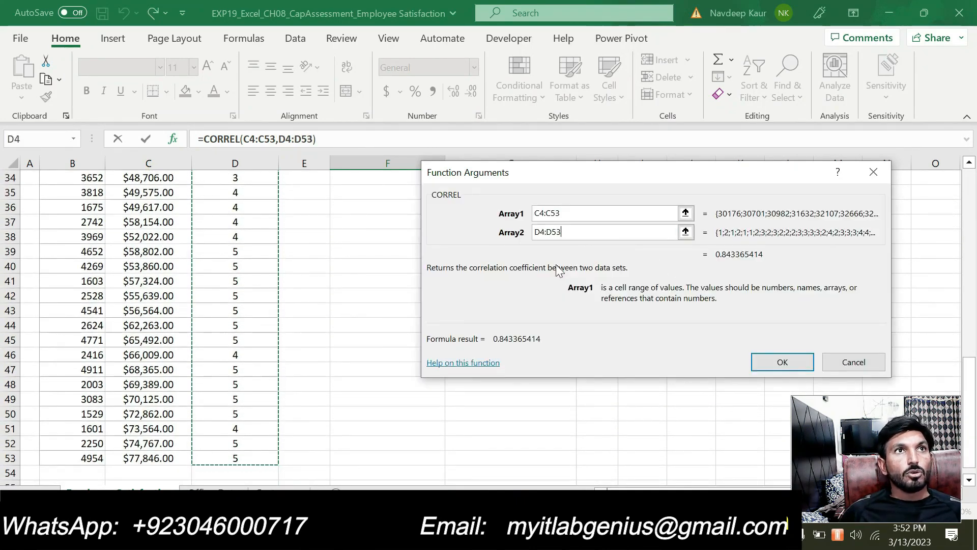
pyautogui.scroll(4, 605, 275)
pyautogui.click(217, 138)
pyautogui.moveTo(218, 139); pyautogui.dragTo(313, 139)
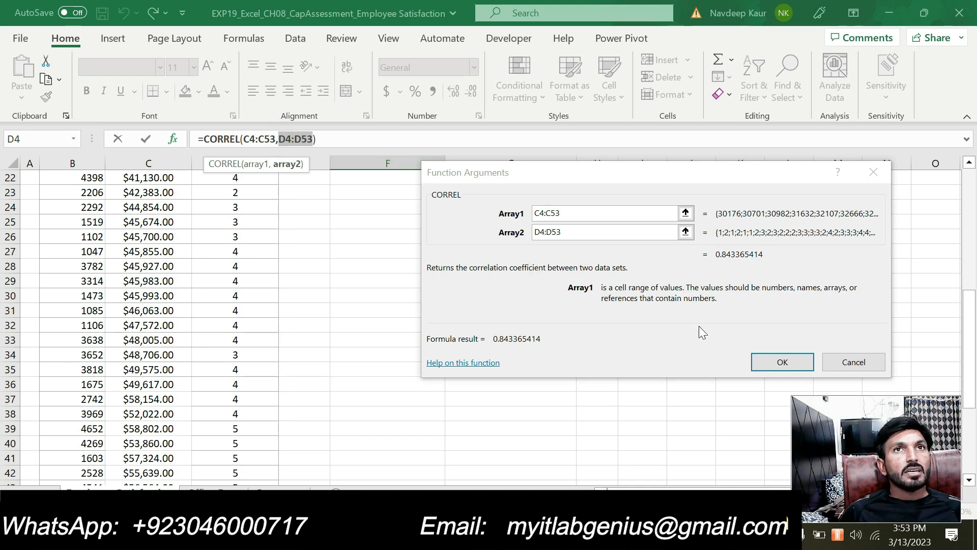
pyautogui.click(782, 364)
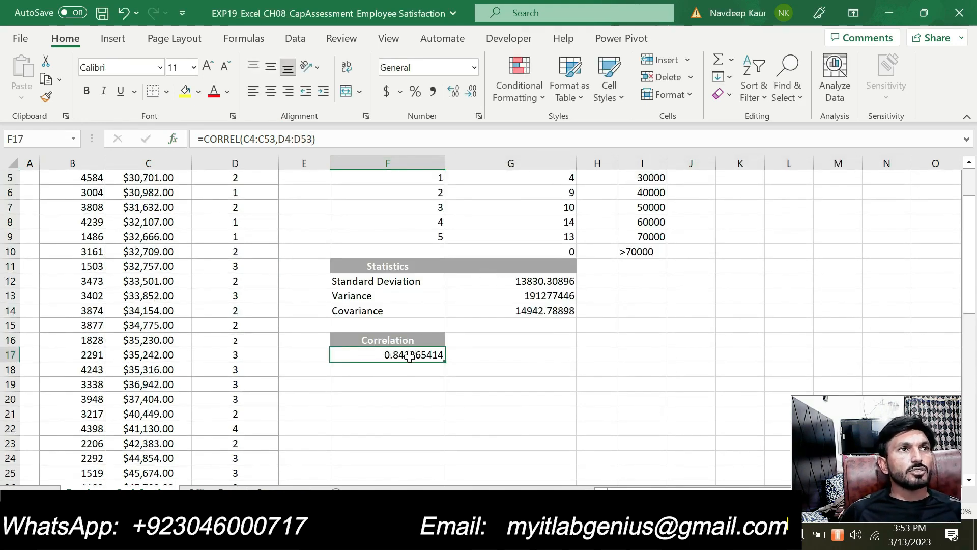
pyautogui.scroll(2, 248, 241)
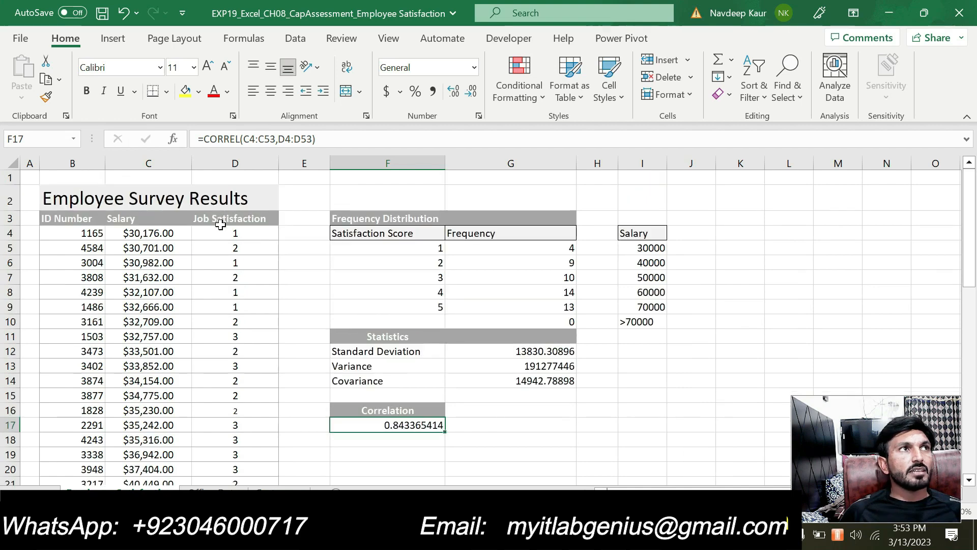
pyautogui.scroll(-1, 412, 239)
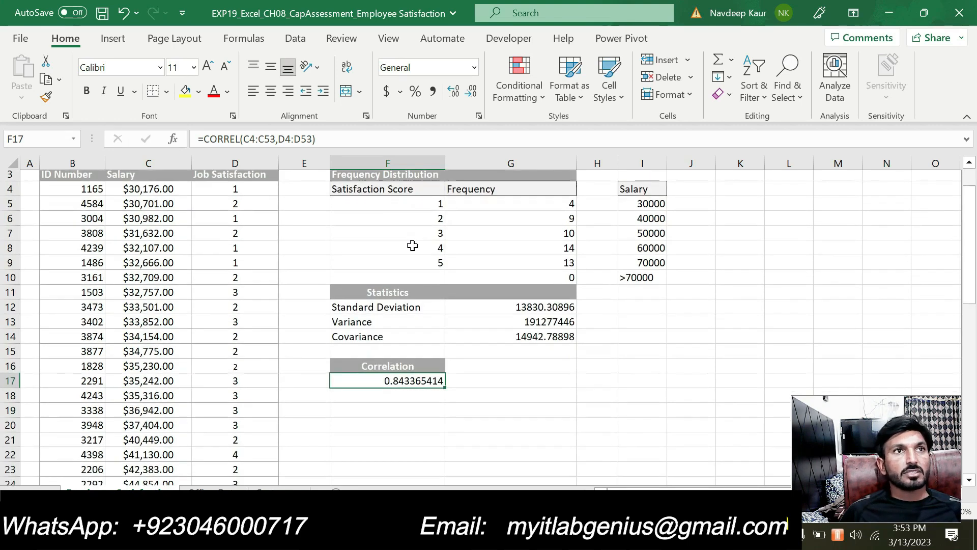
# In the Word instructions, remove the highlight from step 6 and highlight the step 7 histogram instruction in green.
pyautogui.hotkey('alt', 'Tab')
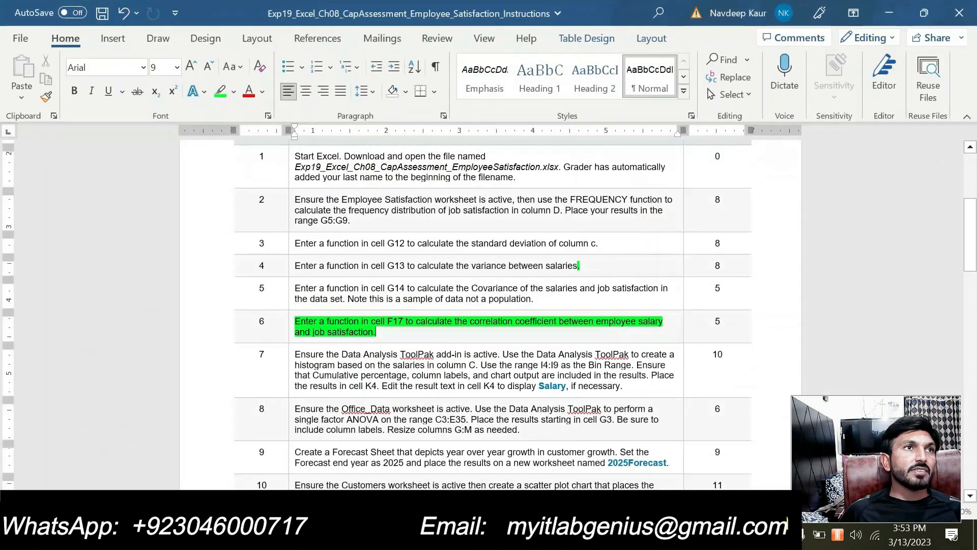
pyautogui.moveTo(400, 337); pyautogui.dragTo(300, 319)
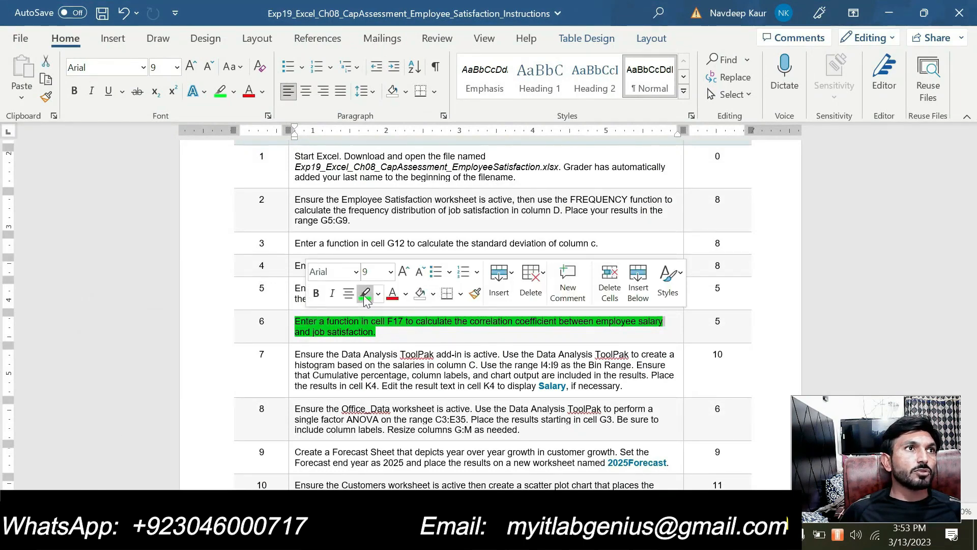
pyautogui.click(365, 294)
pyautogui.moveTo(294, 355); pyautogui.dragTo(623, 386)
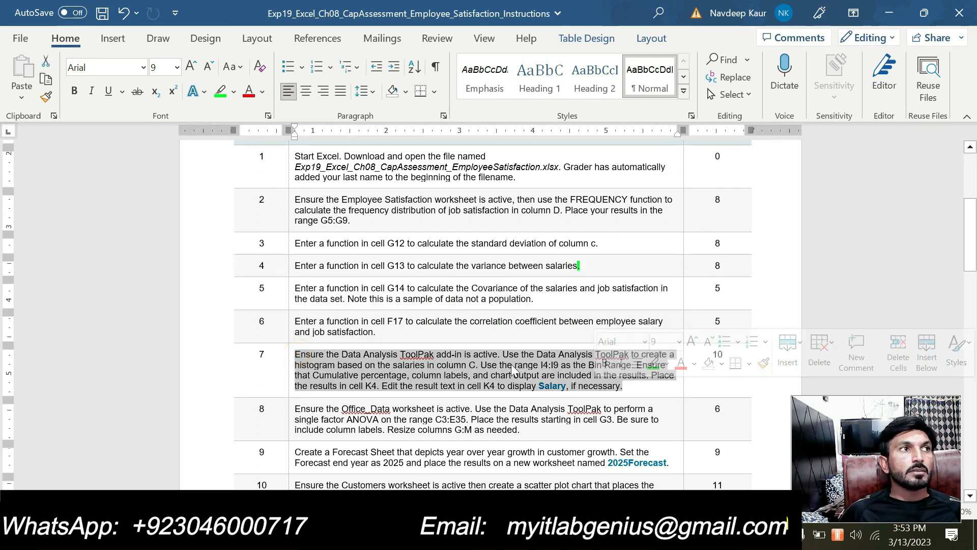
pyautogui.click(655, 369)
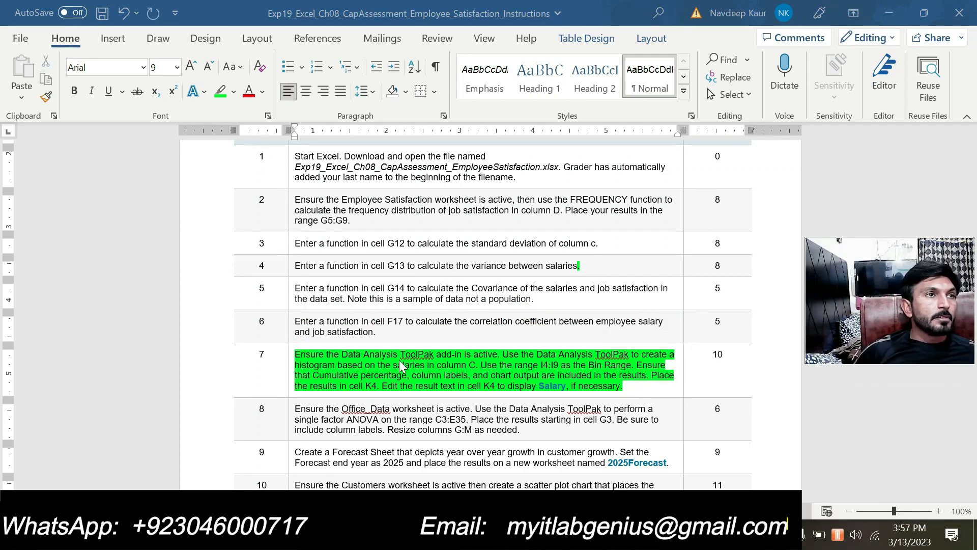
pyautogui.scroll(-3, 399, 359)
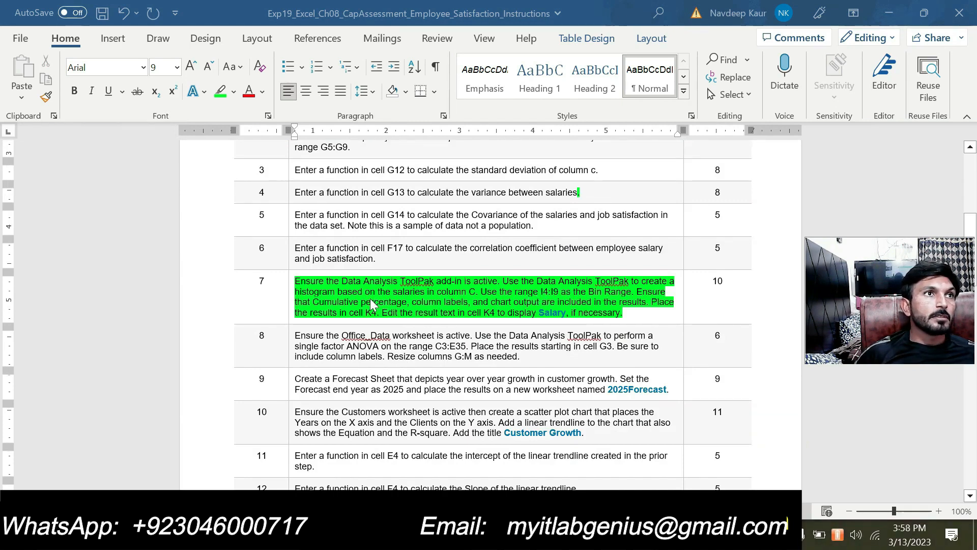
pyautogui.click(404, 291)
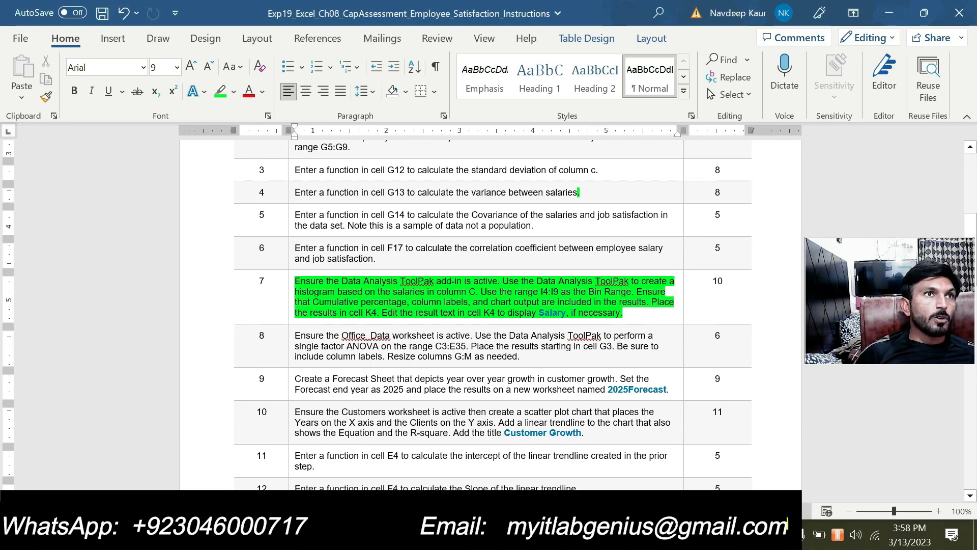
# In the Excel workbook, open the list of Data Analysis tools.
pyautogui.hotkey('alt', 'Tab')
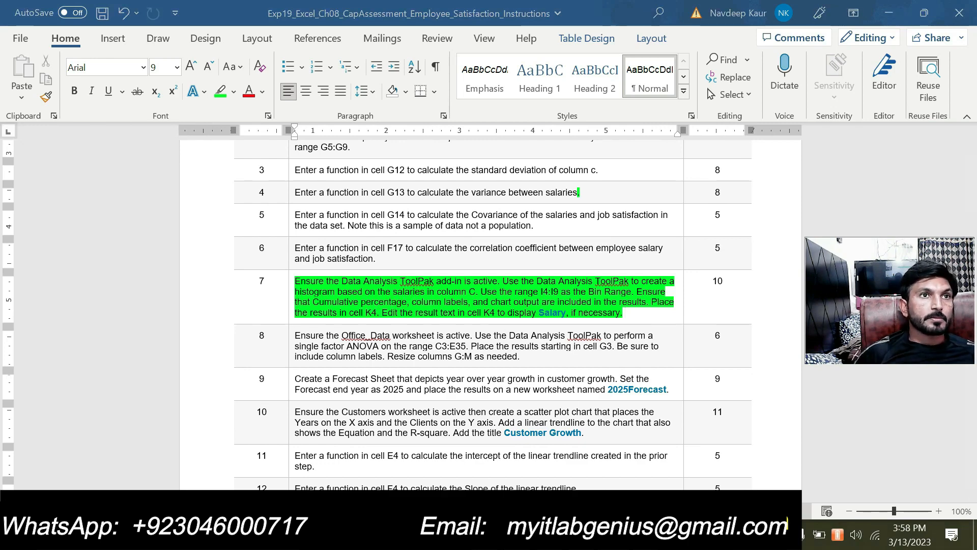
pyautogui.scroll(1, 534, 379)
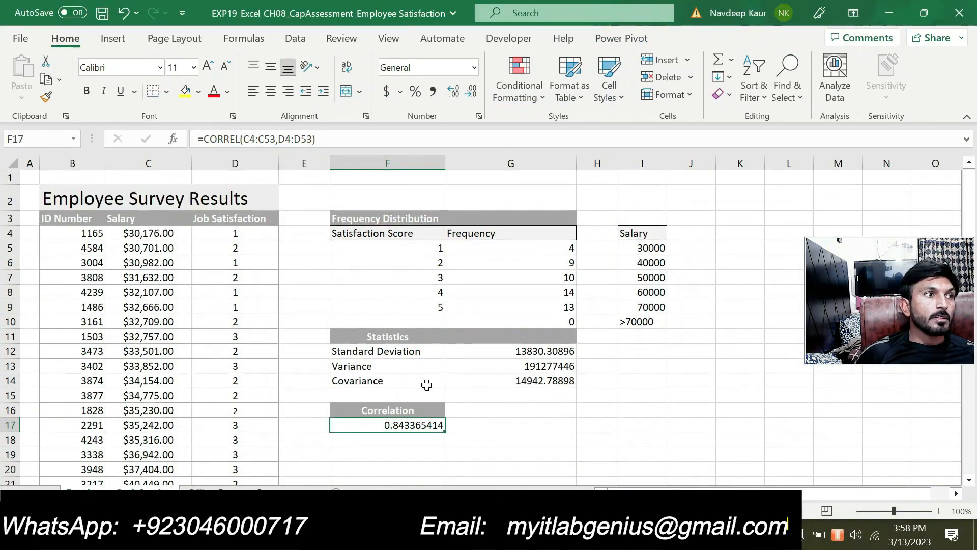
pyautogui.hotkey('alt', 'Tab')
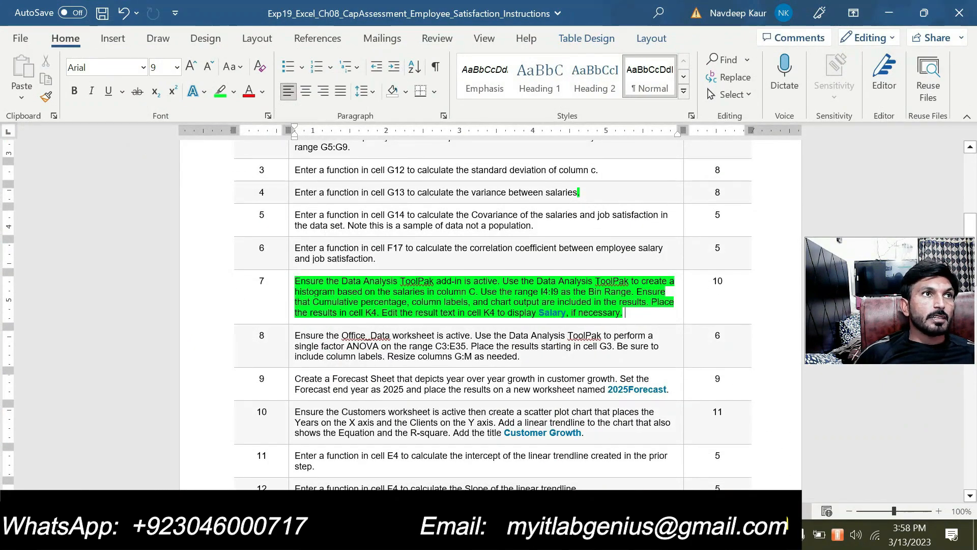
pyautogui.hotkey('alt', 'Tab')
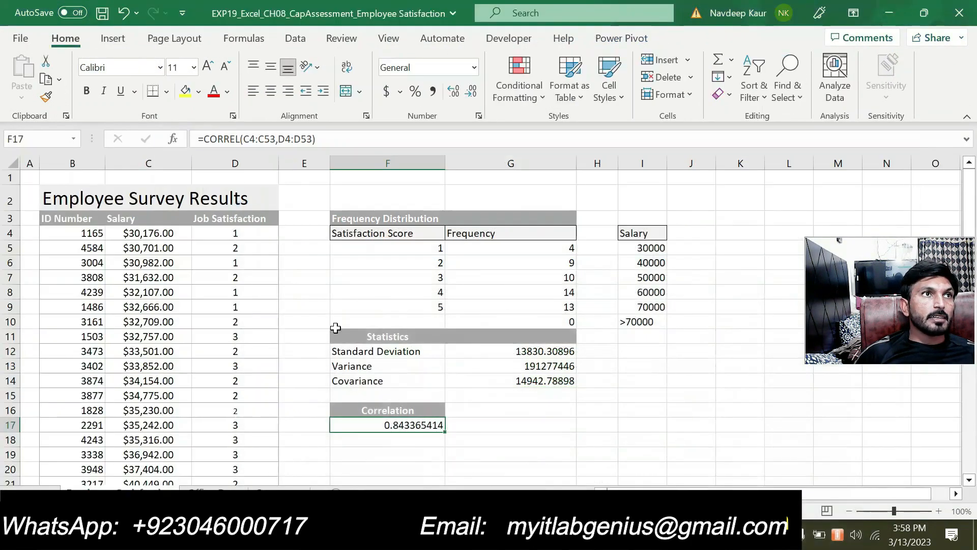
pyautogui.click(295, 38)
pyautogui.click(810, 59)
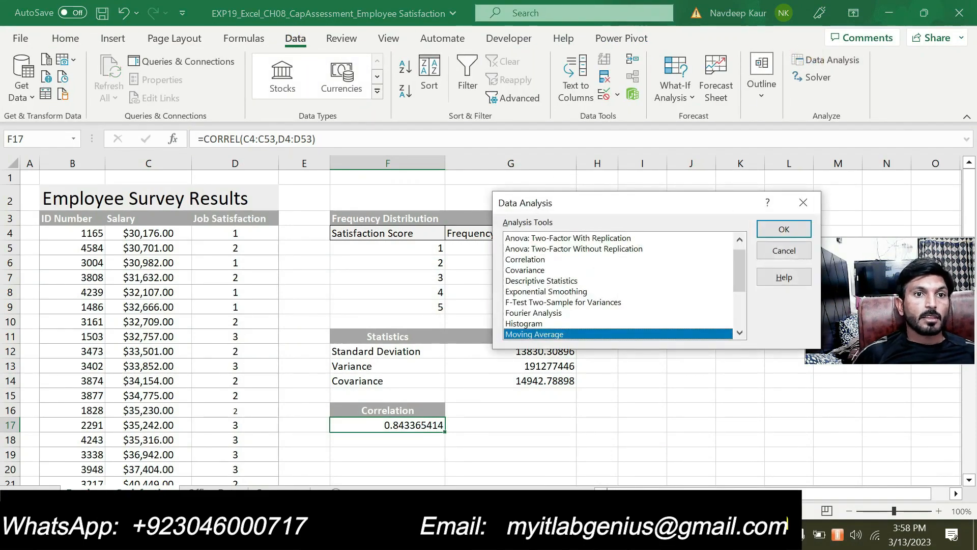
# Copy the bin range I4:I9 from step 7 of the Word instructions, and open the Histogram analysis tool in Excel.
pyautogui.hotkey('alt', 'Tab')
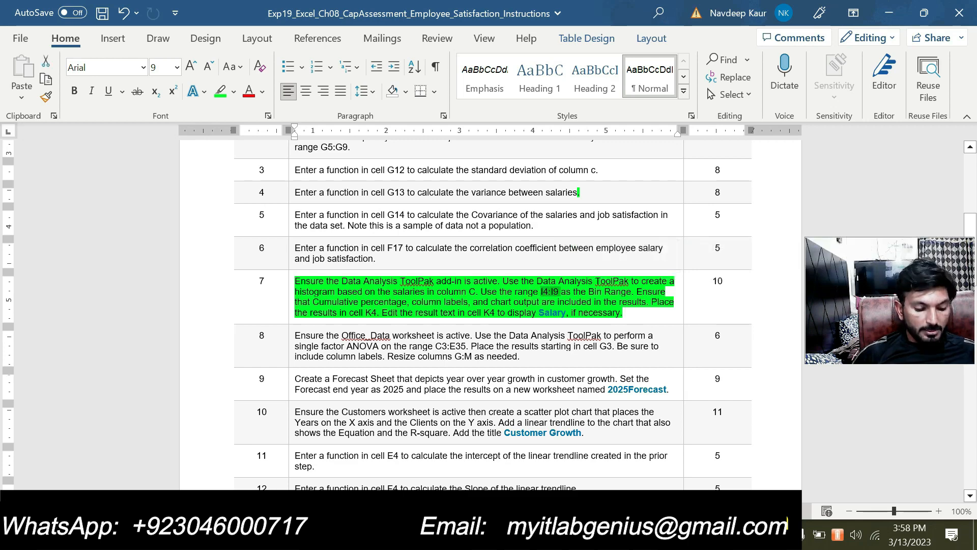
pyautogui.hotkey('alt', 'Tab')
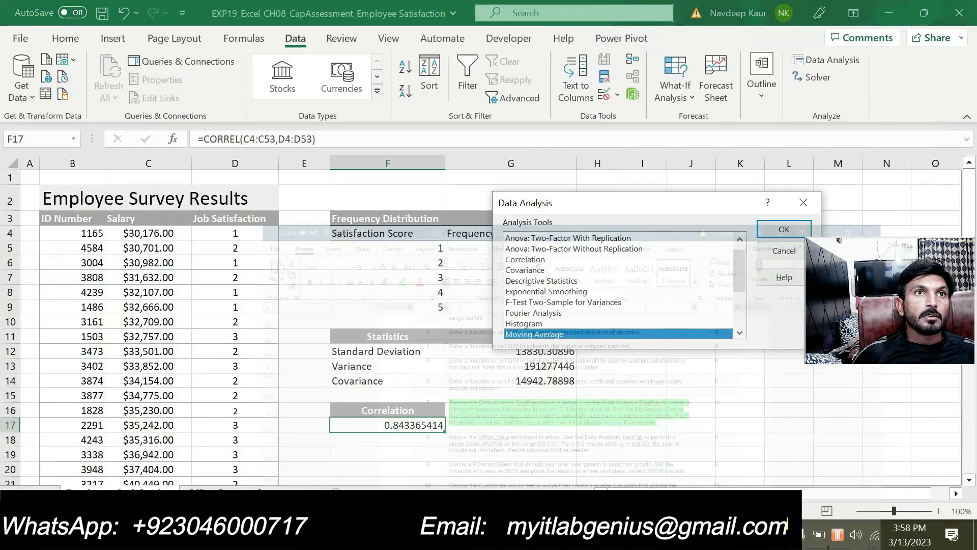
pyautogui.click(536, 324)
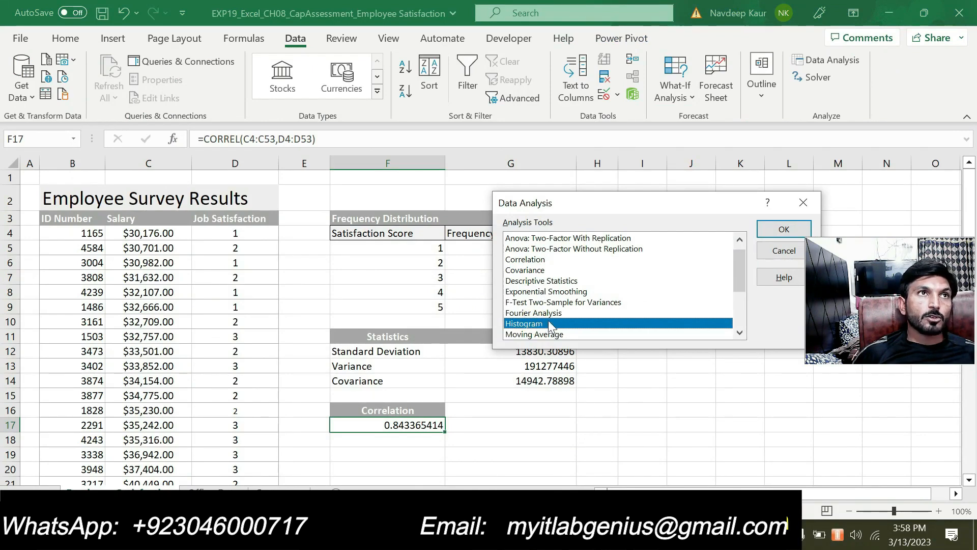
pyautogui.click(782, 230)
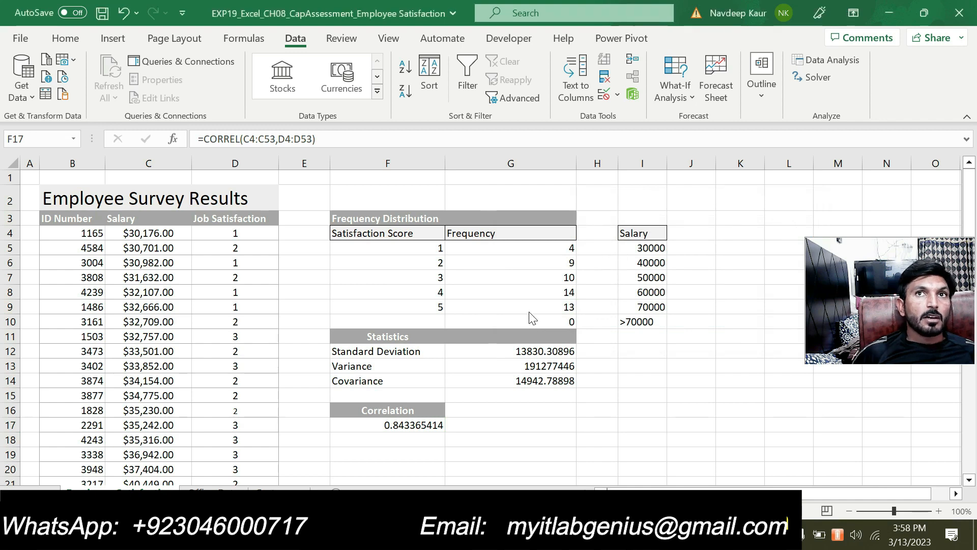
pyautogui.moveTo(858, 301); pyautogui.dragTo(792, 283)
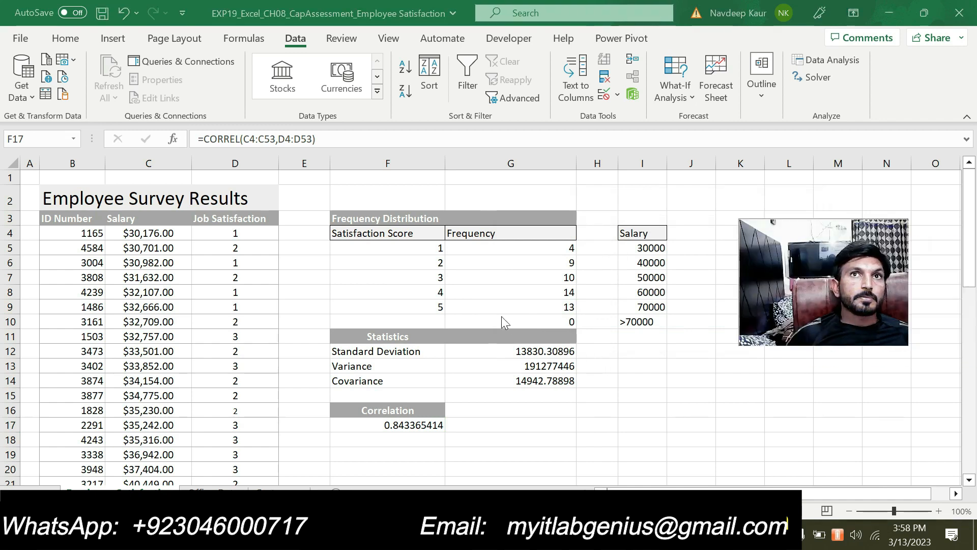
pyautogui.moveTo(851, 308); pyautogui.dragTo(854, 437)
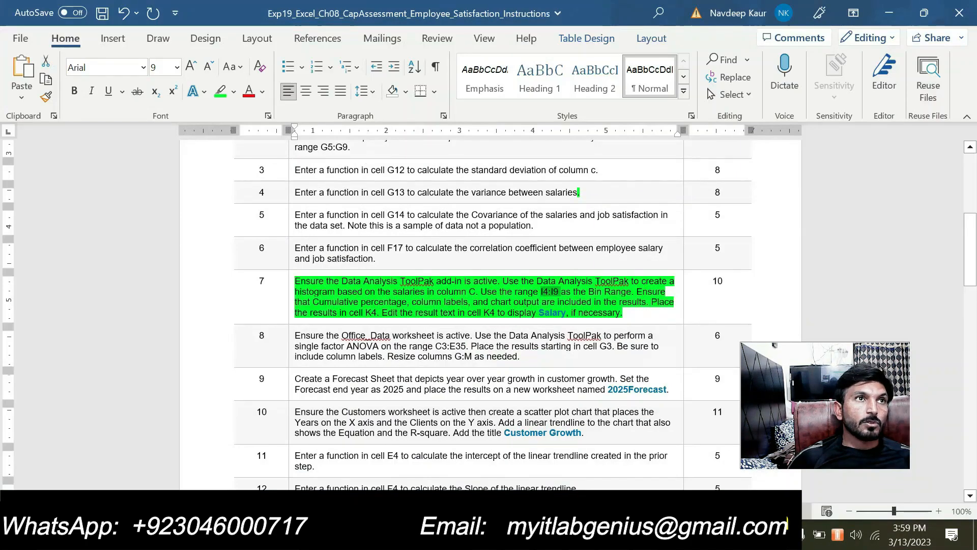
# In Excel's Histogram dialog, set the input range to salaries C4:C53 and the bin range to I4:I9.
pyautogui.moveTo(643, 534)
pyautogui.click(585, 471)
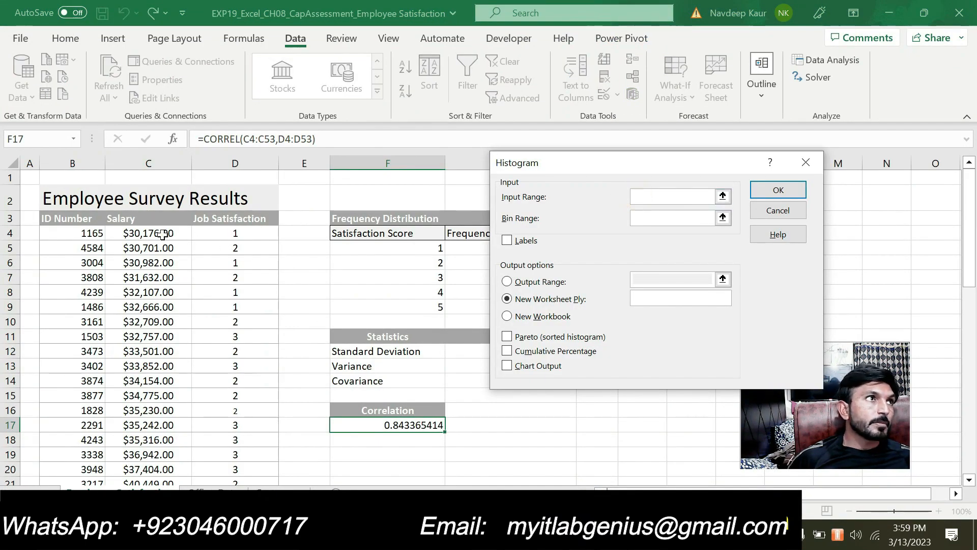
pyautogui.moveTo(161, 233); pyautogui.dragTo(155, 461)
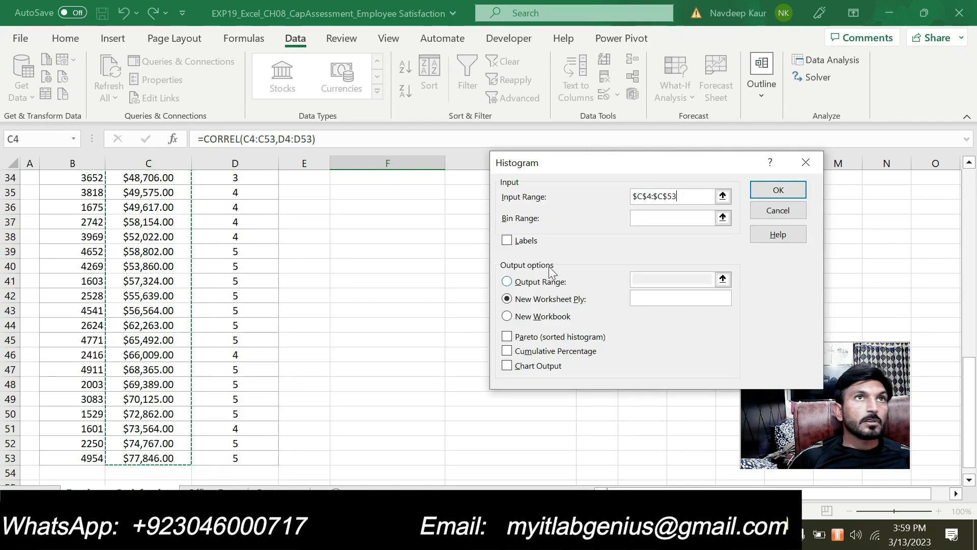
pyautogui.click(650, 214)
pyautogui.write('I4:I9')
pyautogui.scroll(5, 357, 266)
pyautogui.scroll(5, 358, 267)
pyautogui.moveTo(578, 170); pyautogui.dragTo(280, 160)
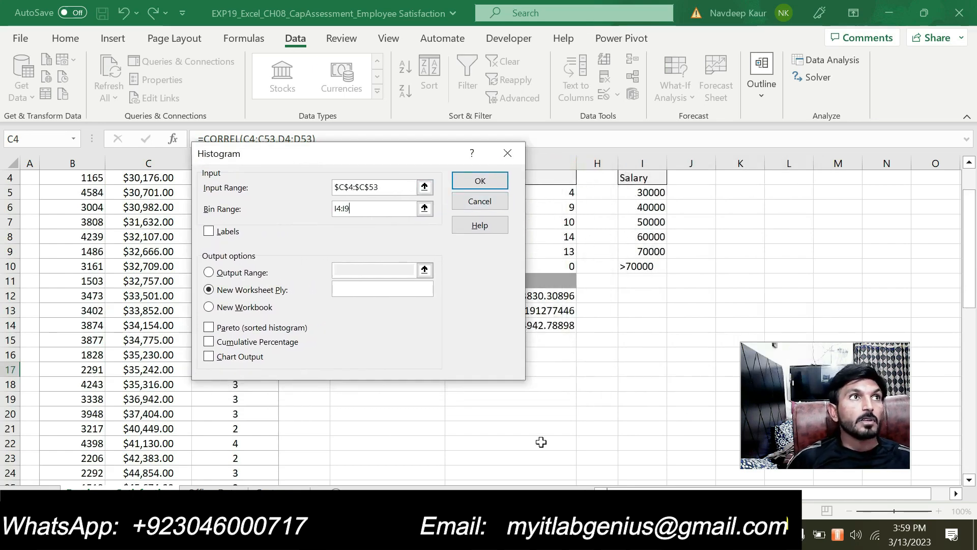
# Check step 7 of the Word instructions, and enable Cumulative Percentage and Chart Output for the Excel histogram.
pyautogui.click(565, 534)
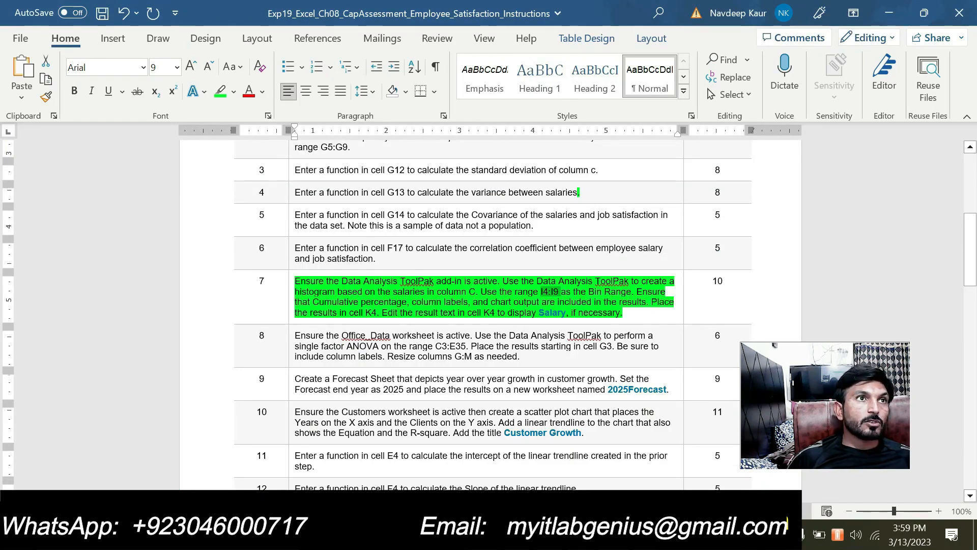
pyautogui.click(566, 534)
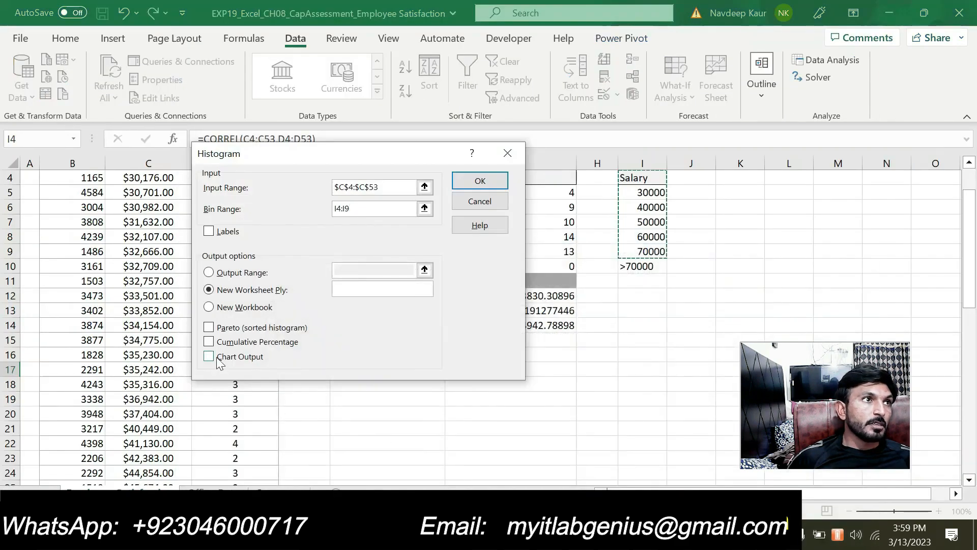
pyautogui.click(211, 344)
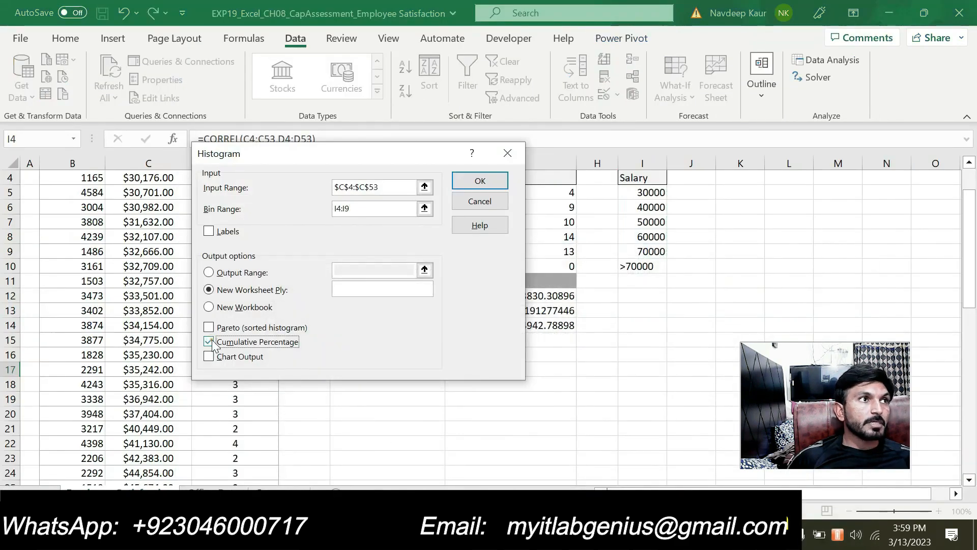
pyautogui.click(209, 356)
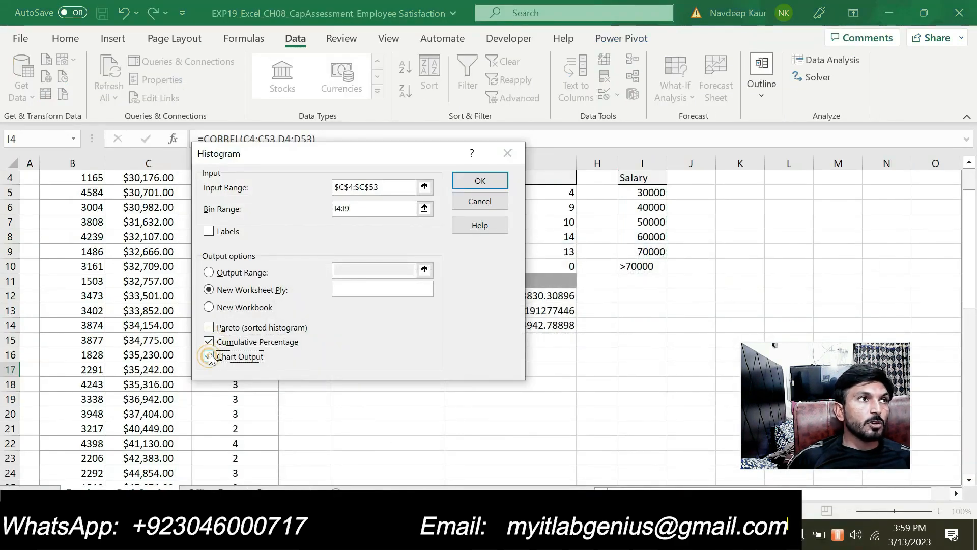
# Send the histogram results to an output range starting at cell K4, as step 7 of the Word instructions requires.
pyautogui.click(210, 274)
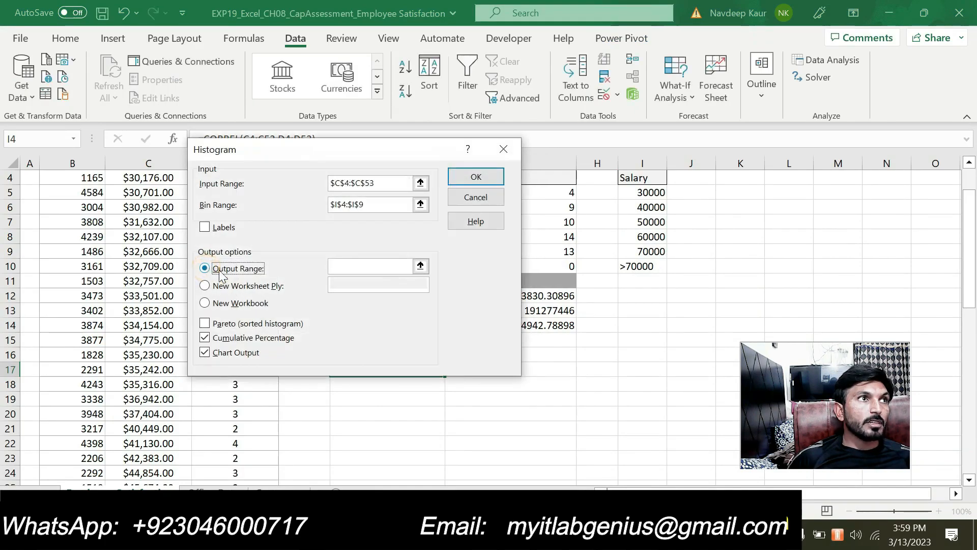
pyautogui.hotkey('alt', 'Tab')
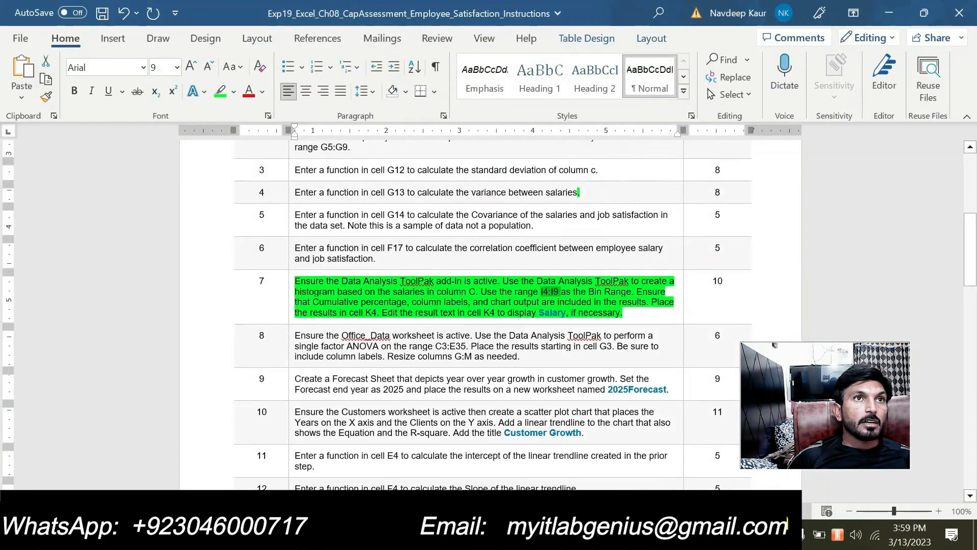
pyautogui.hotkey('alt', 'Tab')
pyautogui.hotkey('alt', 'Tab')
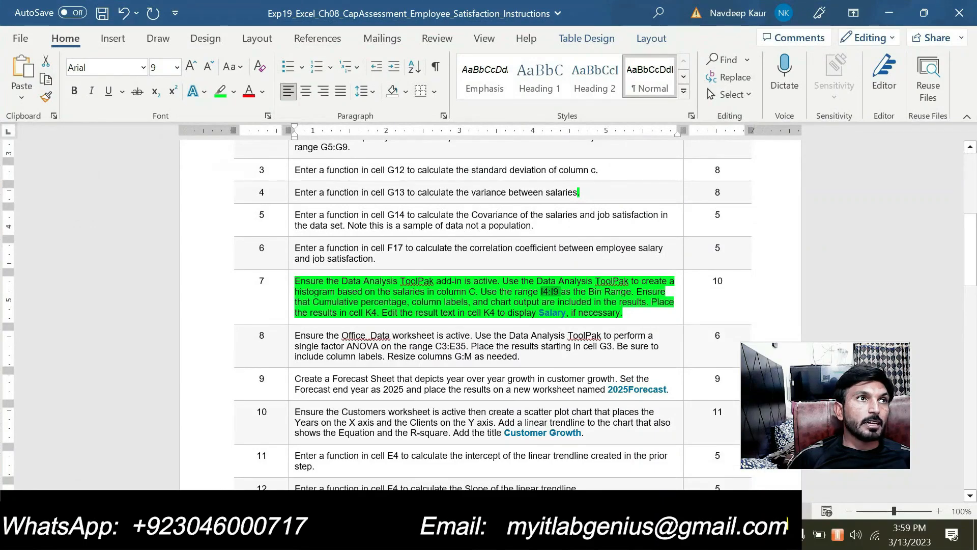
pyautogui.hotkey('alt', 'Tab')
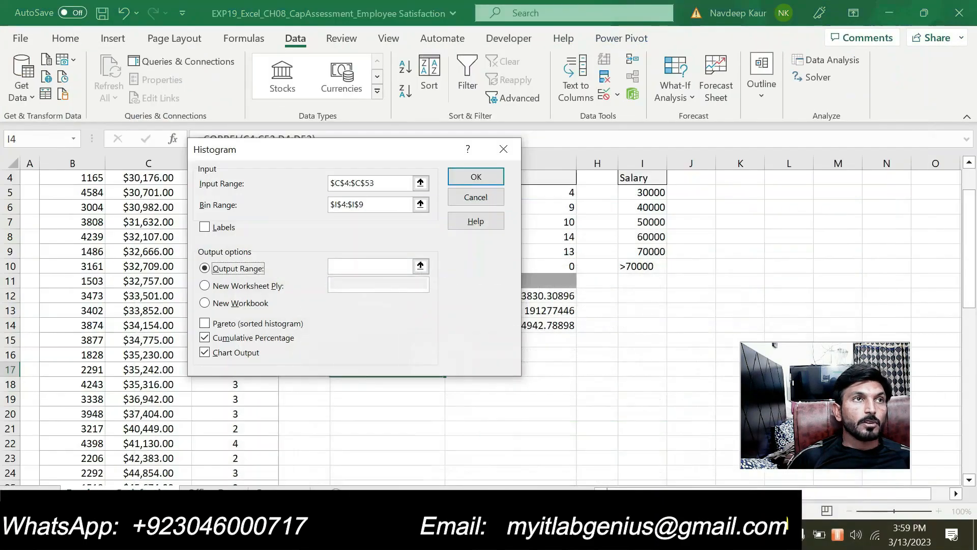
pyautogui.click(364, 266)
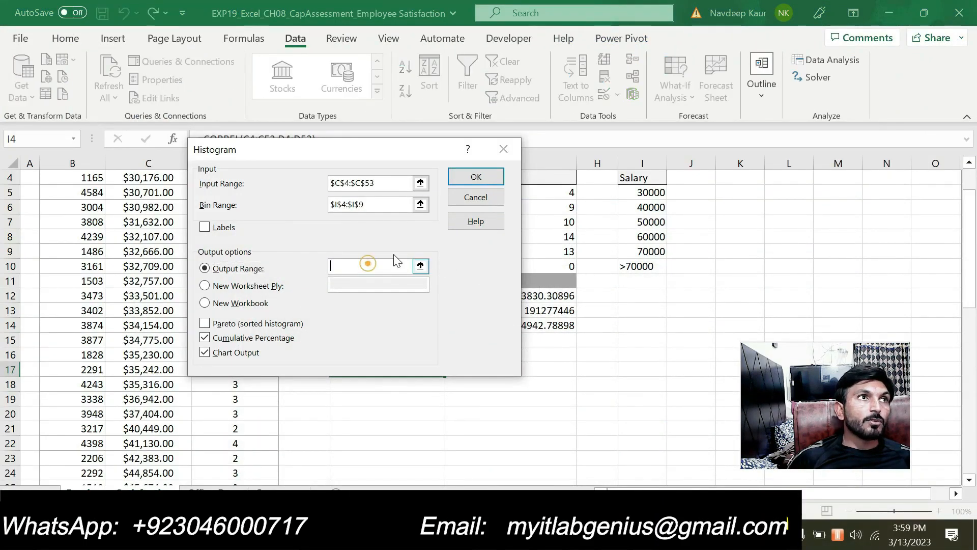
pyautogui.click(735, 181)
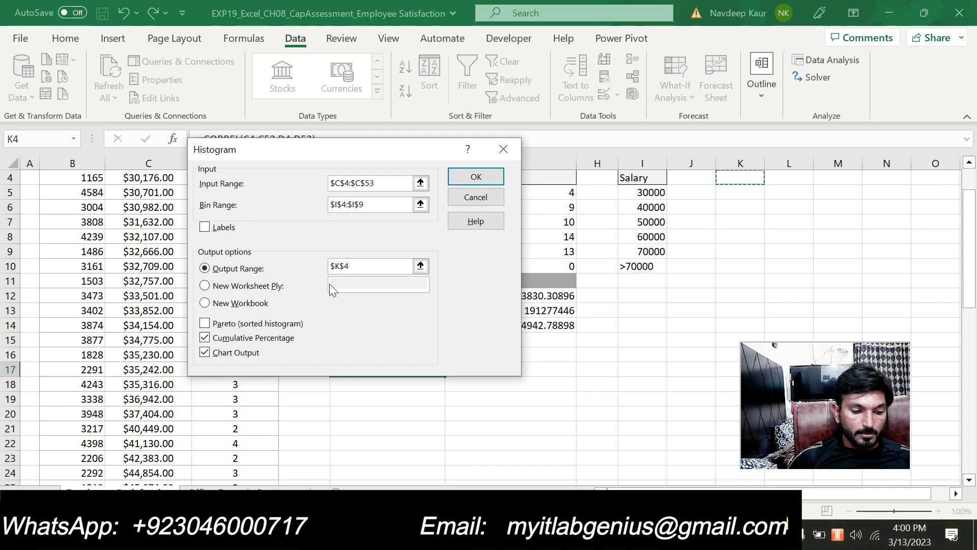
# Turn on Labels for the histogram and generate its results table and chart.
pyautogui.click(205, 227)
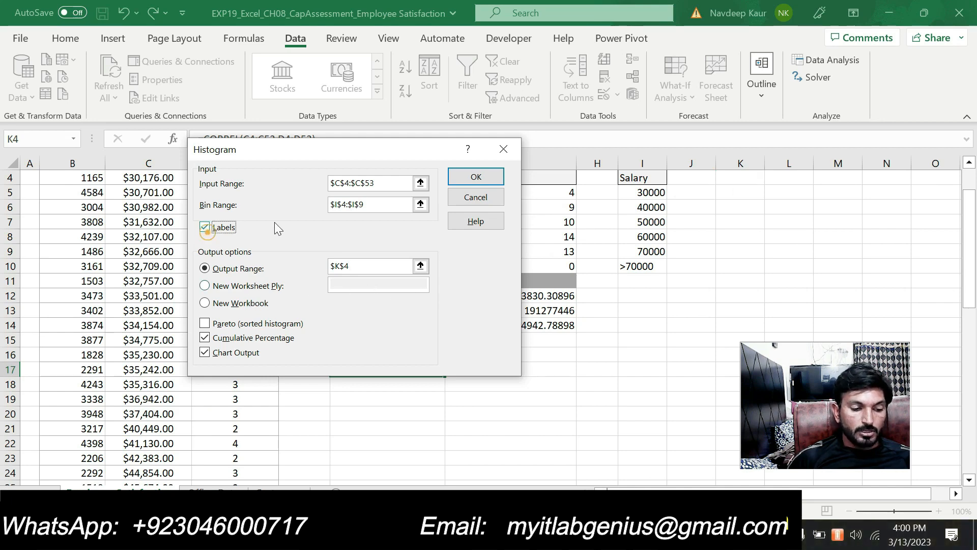
pyautogui.click(458, 179)
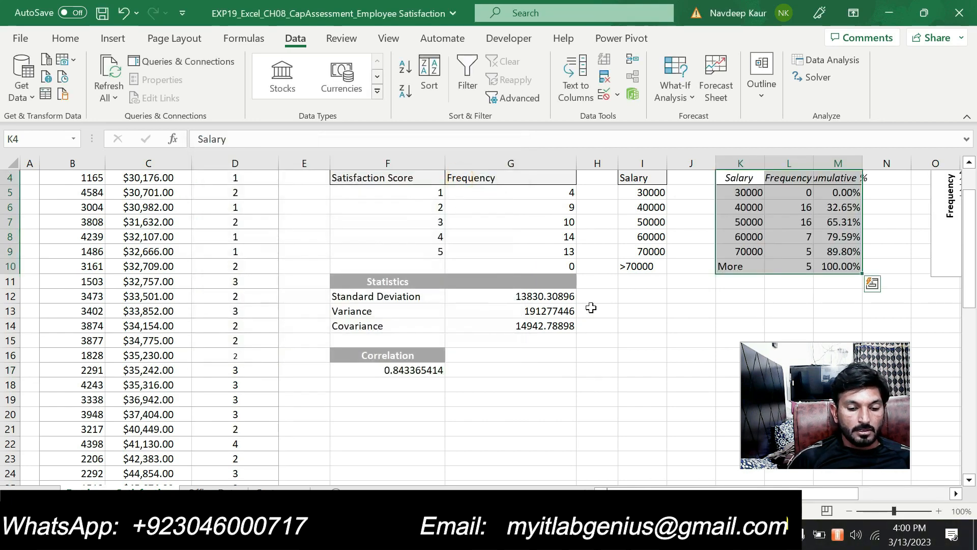
pyautogui.scroll(1, 590, 306)
pyautogui.moveTo(631, 493); pyautogui.dragTo(644, 481)
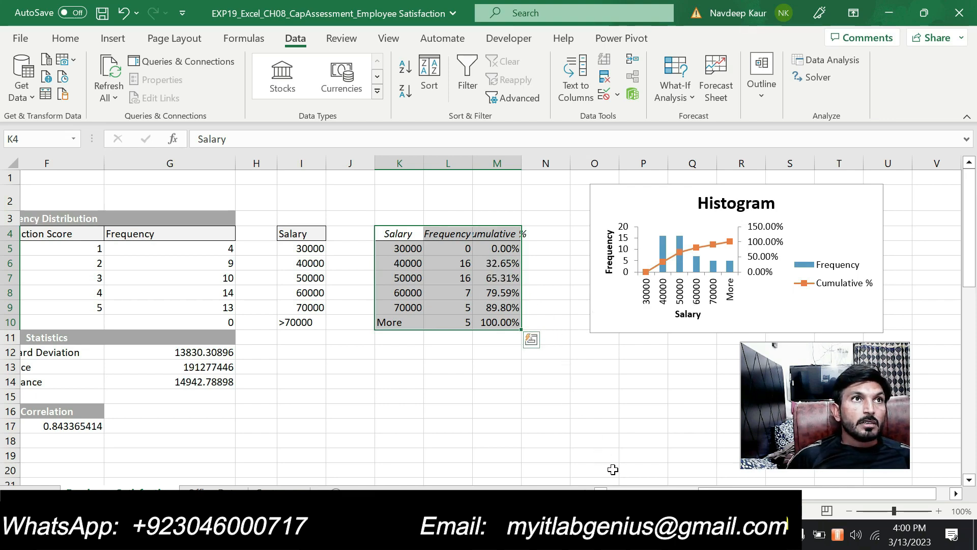
# Check the text in Excel cell K4 against the Salary label required by step 7 of the Word instructions.
pyautogui.click(630, 534)
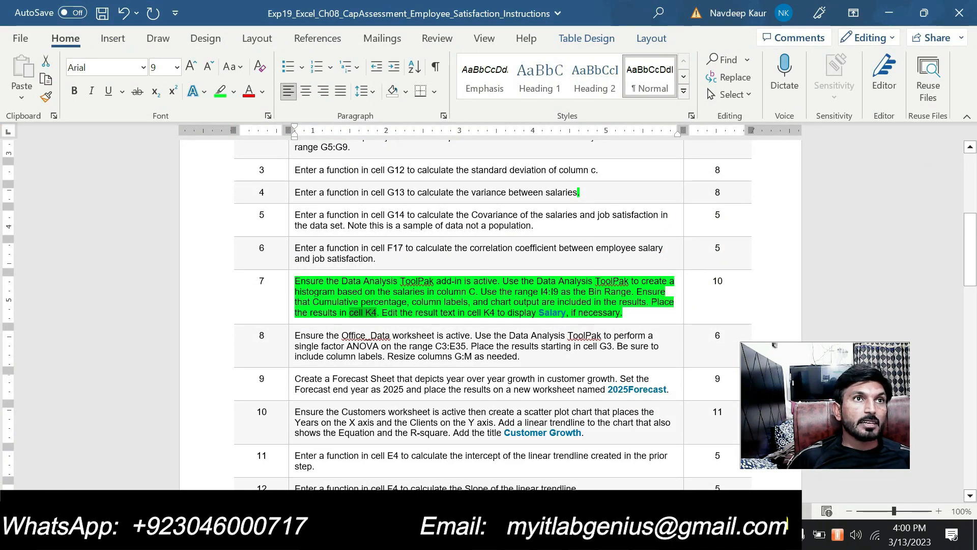
pyautogui.moveTo(562, 313); pyautogui.dragTo(538, 315)
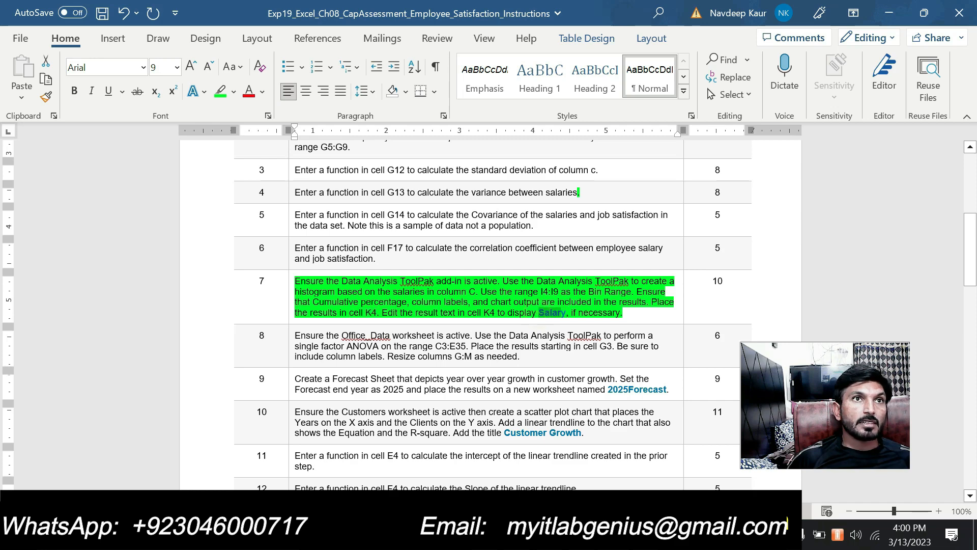
pyautogui.hotkey('alt', 'Tab')
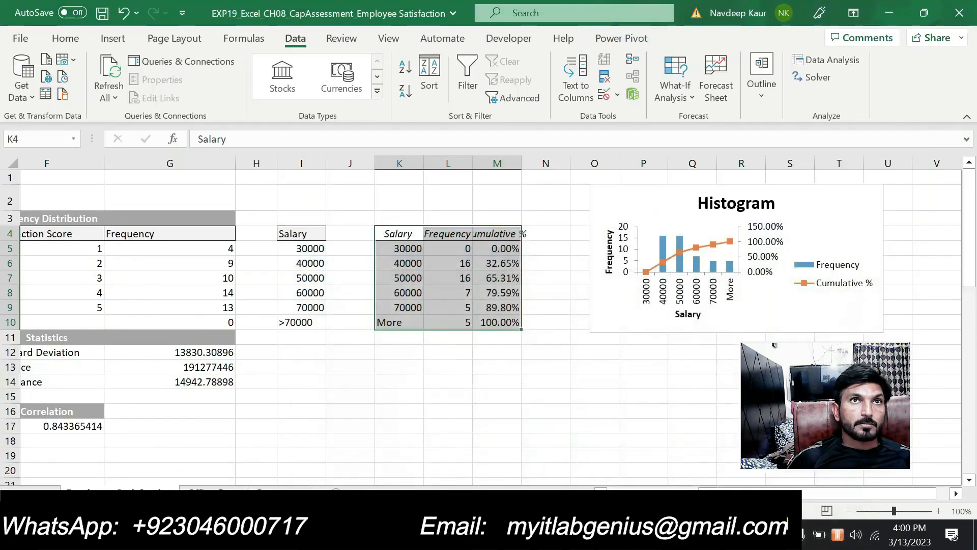
pyautogui.click(408, 233)
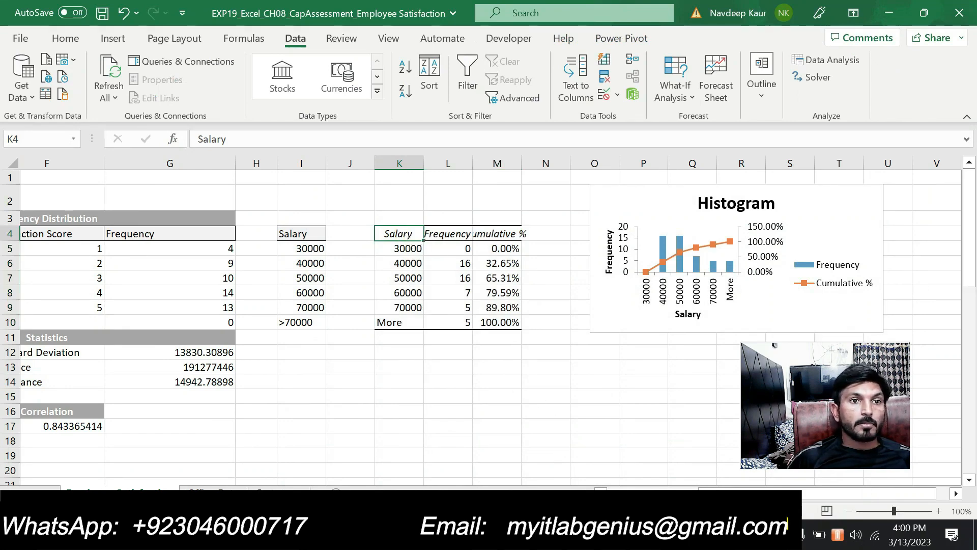
# In the Word instructions, remove the highlight from step 7 and highlight the step 8 ANOVA instruction in green.
pyautogui.hotkey('alt', 'Tab')
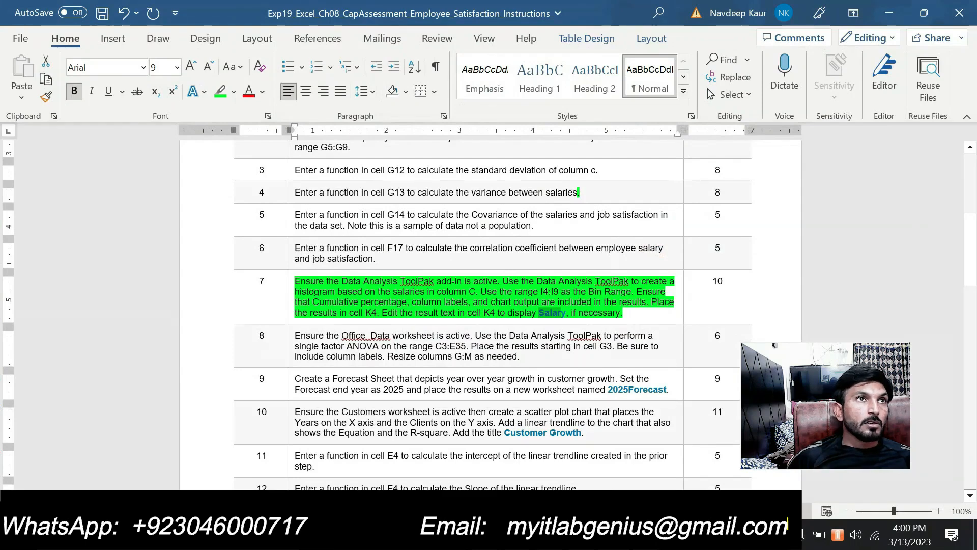
pyautogui.moveTo(514, 302); pyautogui.dragTo(294, 280)
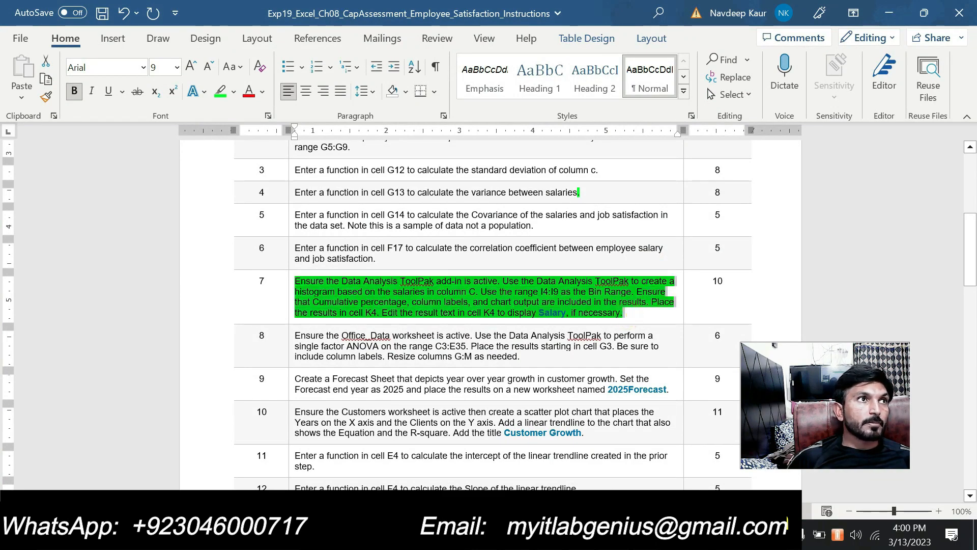
pyautogui.click(220, 92)
pyautogui.scroll(-3, 488, 305)
pyautogui.scroll(-7, 463, 320)
pyautogui.scroll(5, 462, 311)
pyautogui.scroll(4, 493, 314)
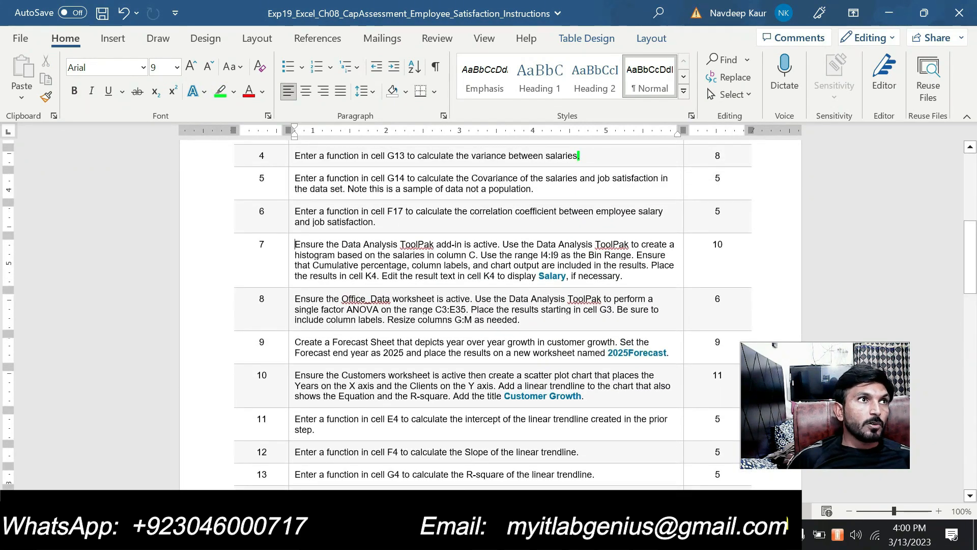
pyautogui.moveTo(294, 299); pyautogui.dragTo(520, 319)
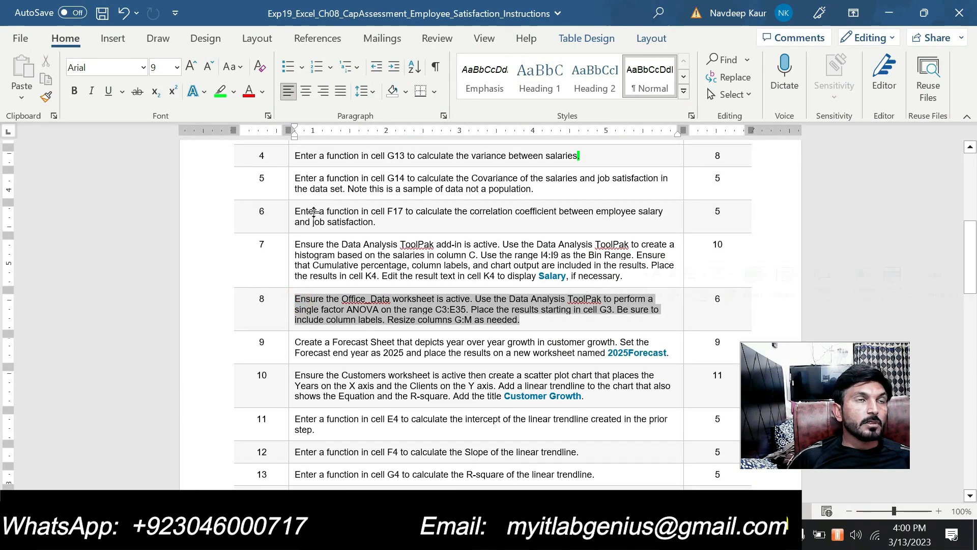
pyautogui.click(224, 95)
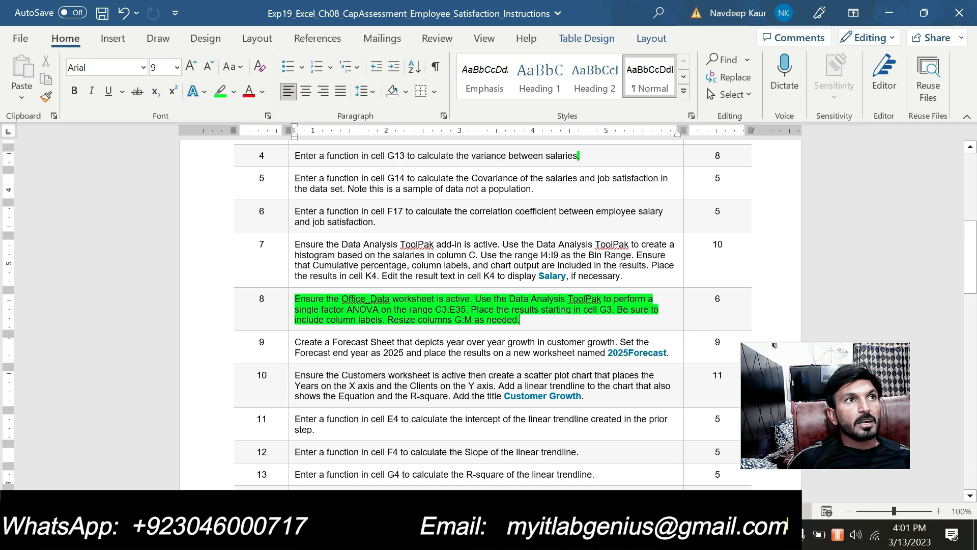
# In Excel, go to the Office_Data worksheet and open the Anova: Single Factor analysis tool, keeping its dialog clear of the data.
pyautogui.hotkey('alt', 'Tab')
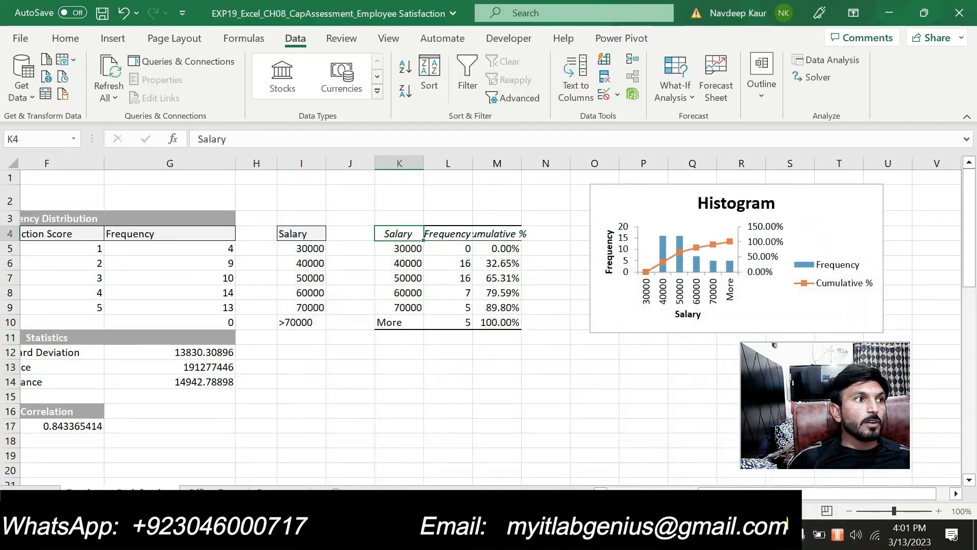
pyautogui.hotkey('ctrl', 'pagedown')
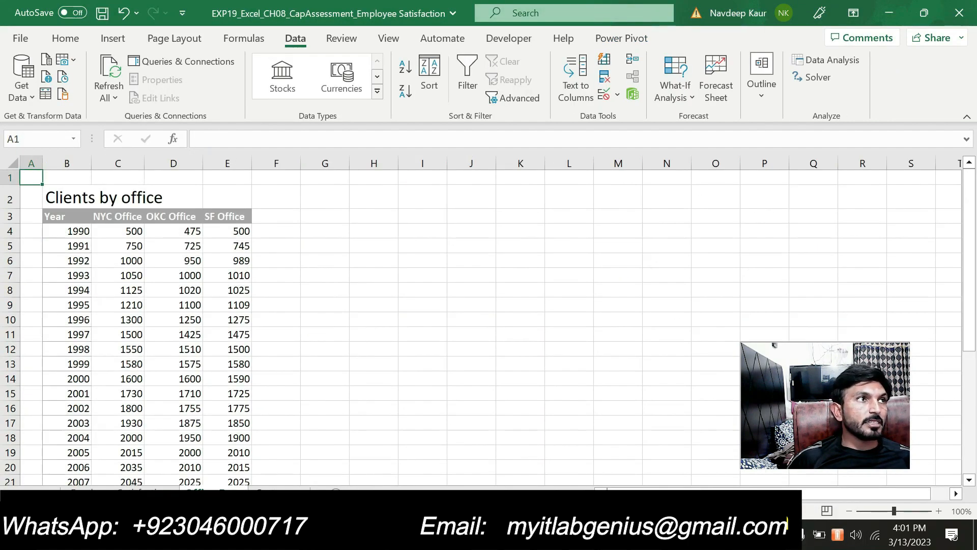
pyautogui.click(362, 362)
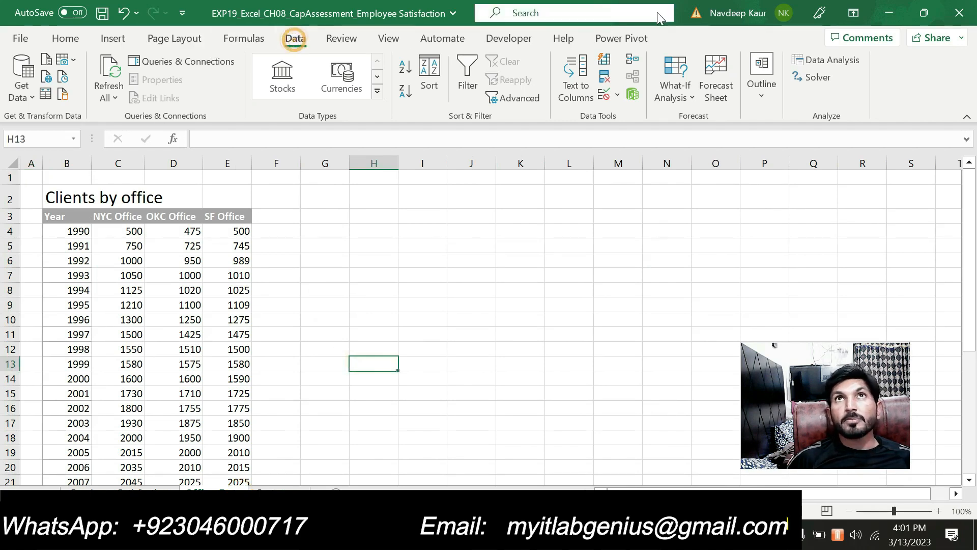
pyautogui.click(808, 60)
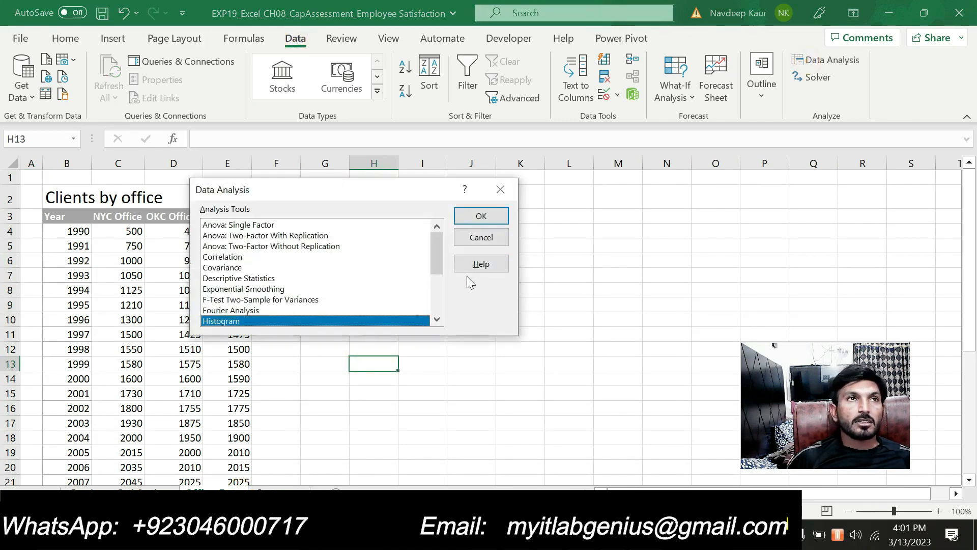
pyautogui.click(255, 225)
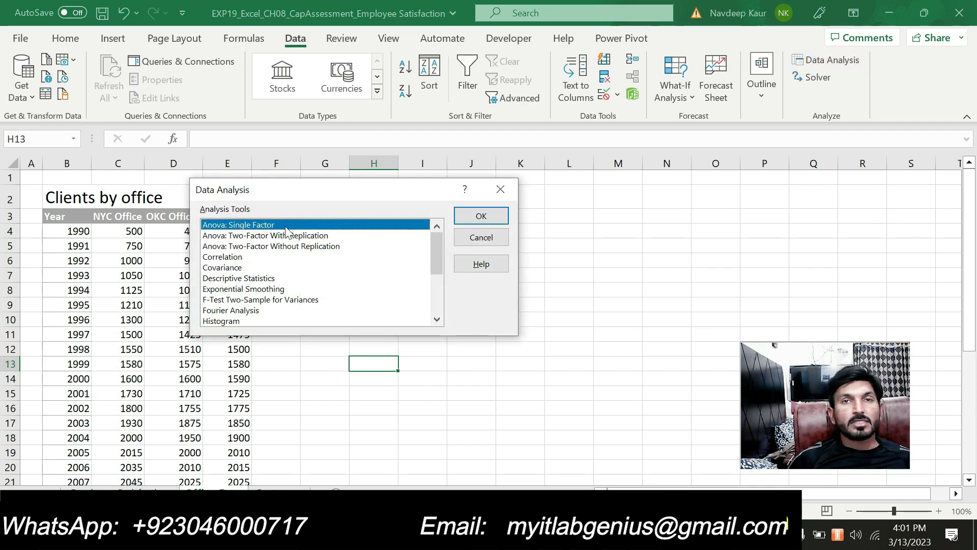
pyautogui.click(479, 216)
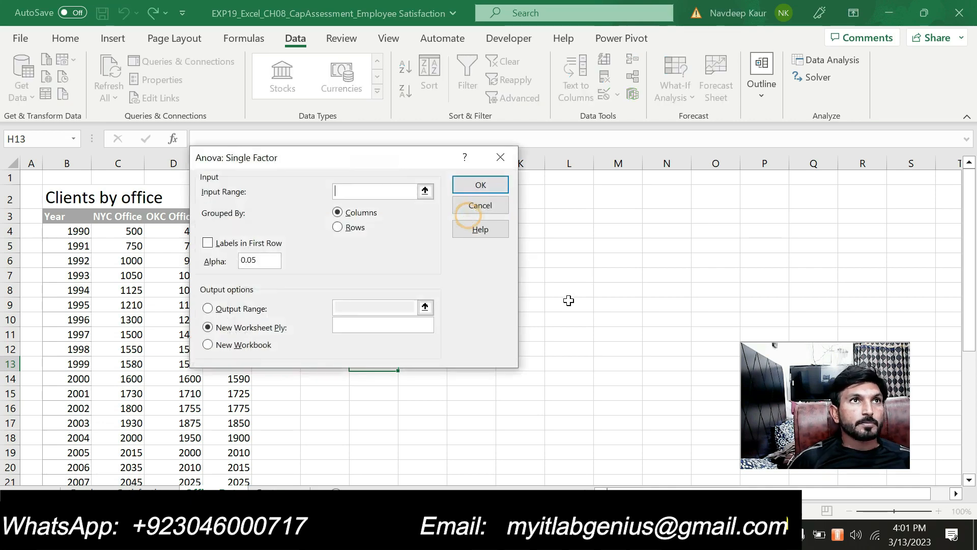
pyautogui.moveTo(368, 163); pyautogui.dragTo(540, 163)
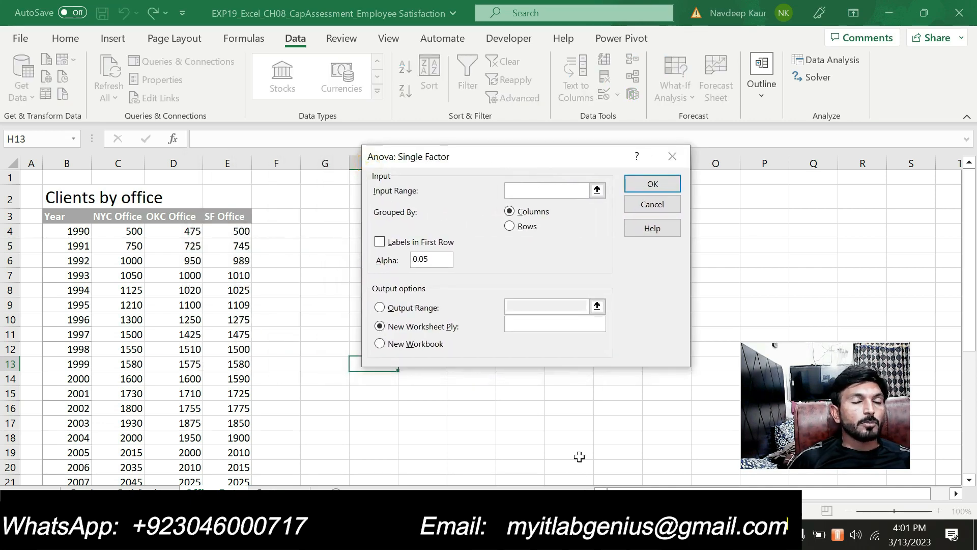
# Copy the range C3:E35 from step 8 of the Word instructions and set it as the ANOVA input range in Excel.
pyautogui.hotkey('alt', 'Tab')
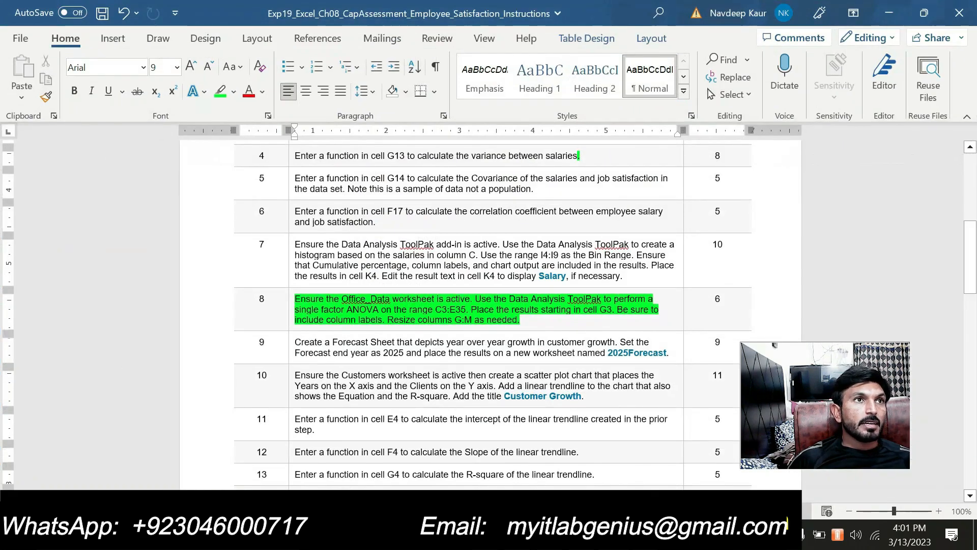
pyautogui.moveTo(465, 309); pyautogui.dragTo(436, 308)
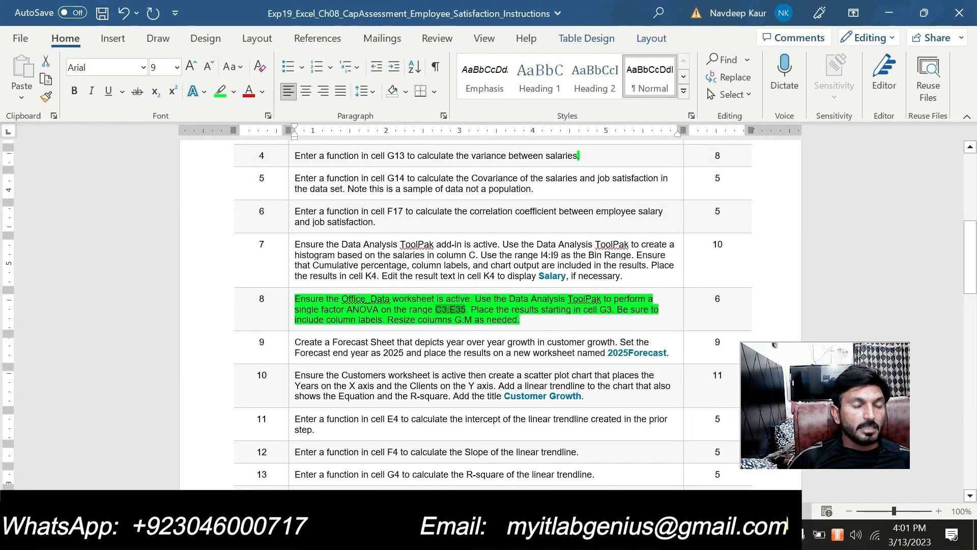
pyautogui.hotkey('ctrl', 'c')
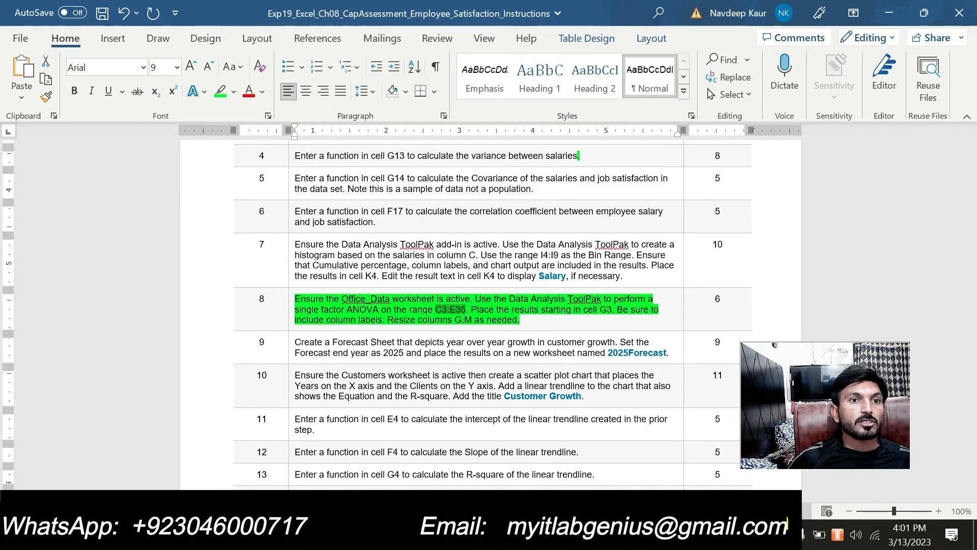
pyautogui.hotkey('alt', 'Tab')
pyautogui.click(514, 187)
pyautogui.hotkey('ctrl', 'v')
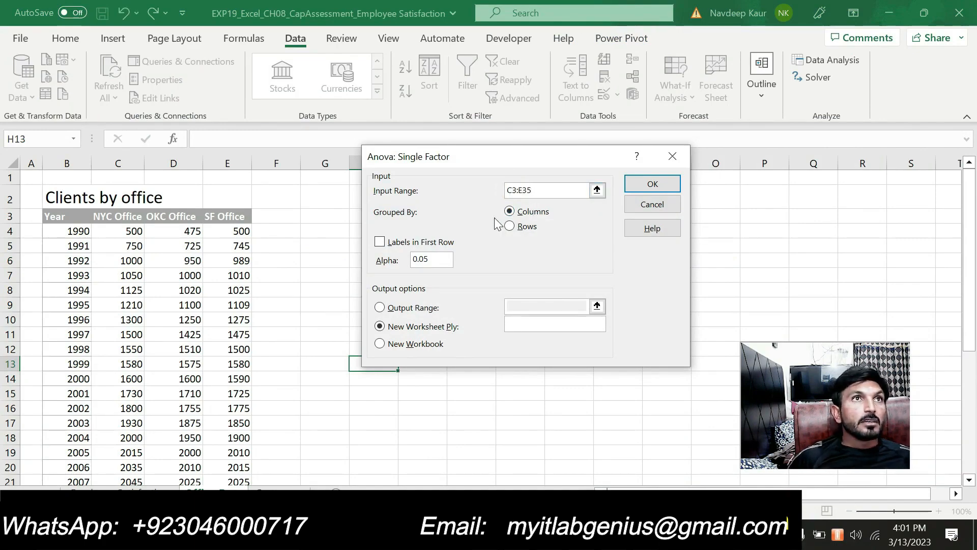
pyautogui.hotkey('alt', 'Tab')
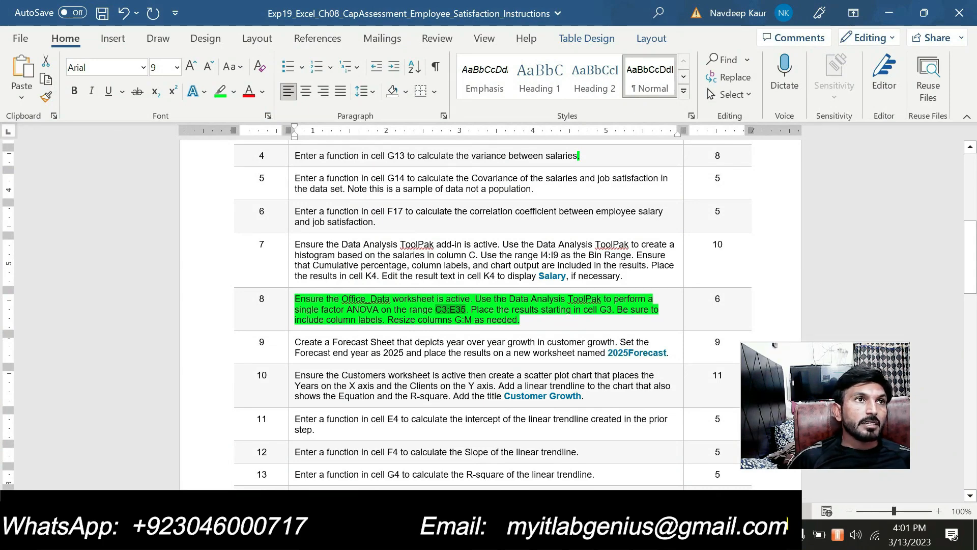
pyautogui.hotkey('alt', 'Tab')
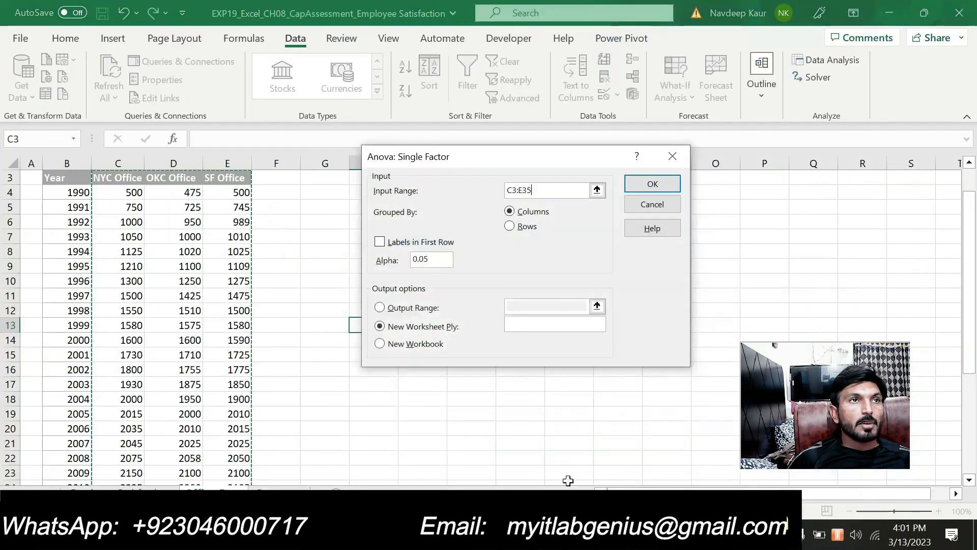
# Include labels in the first row and set the ANOVA output range to cell G3, keeping the dialog clear of the output area.
pyautogui.click(382, 240)
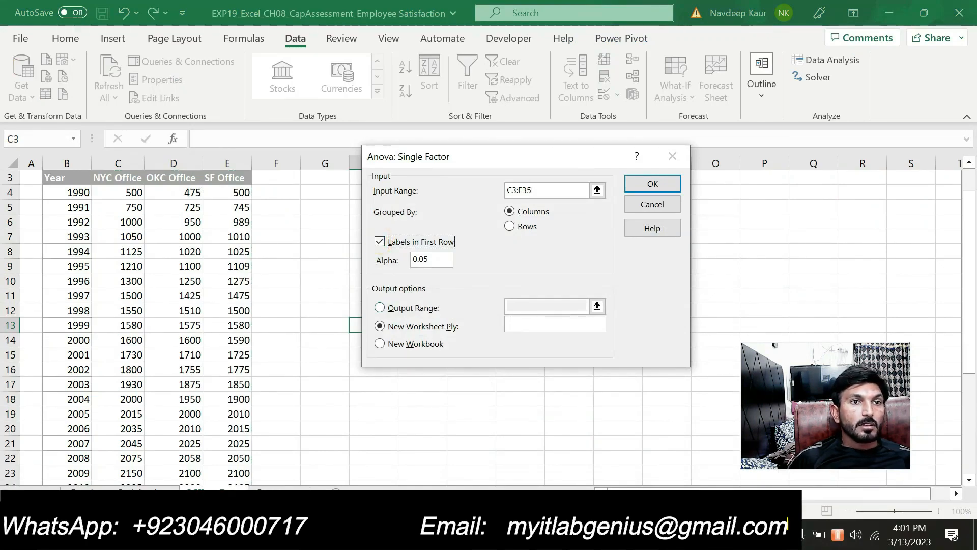
pyautogui.hotkey('alt', 'Tab')
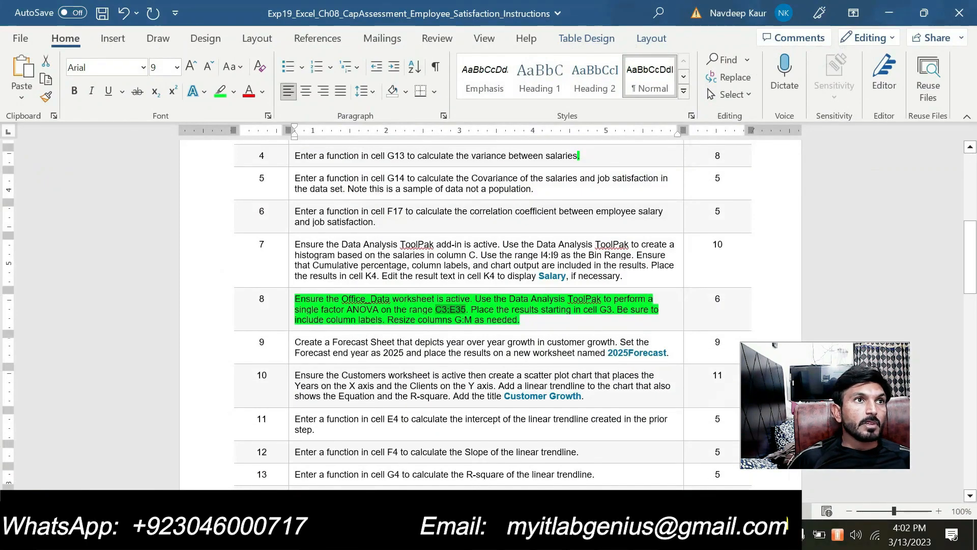
pyautogui.hotkey('alt', 'Tab')
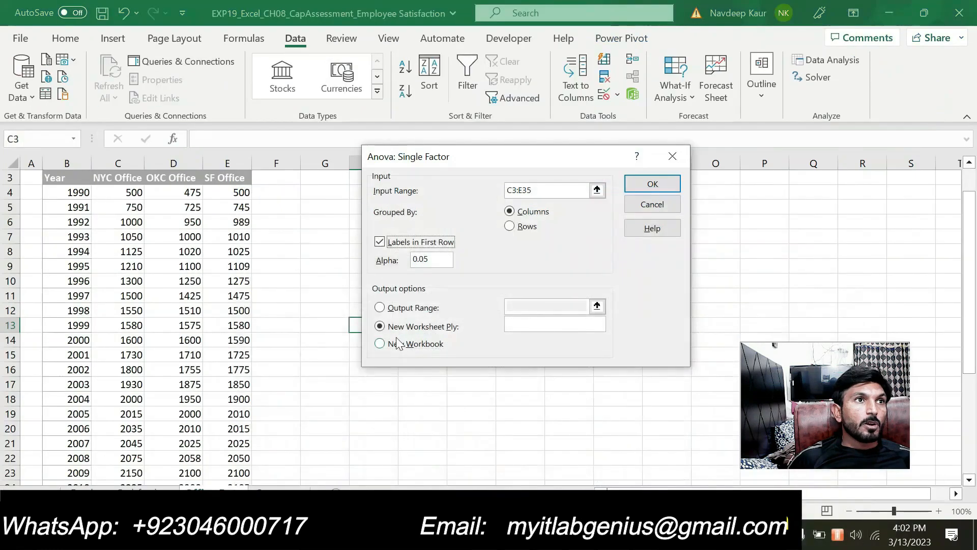
pyautogui.click(380, 308)
pyautogui.moveTo(429, 156); pyautogui.dragTo(547, 171)
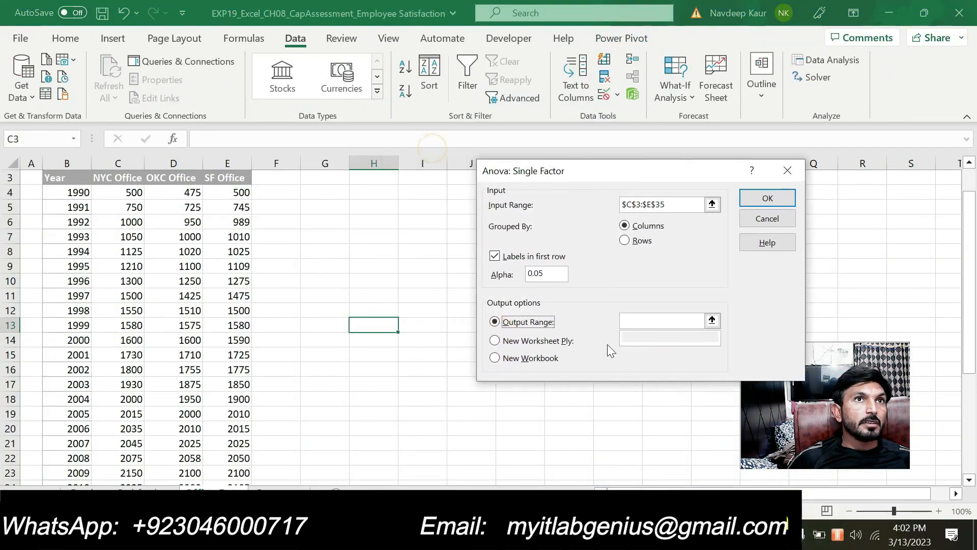
pyautogui.click(625, 320)
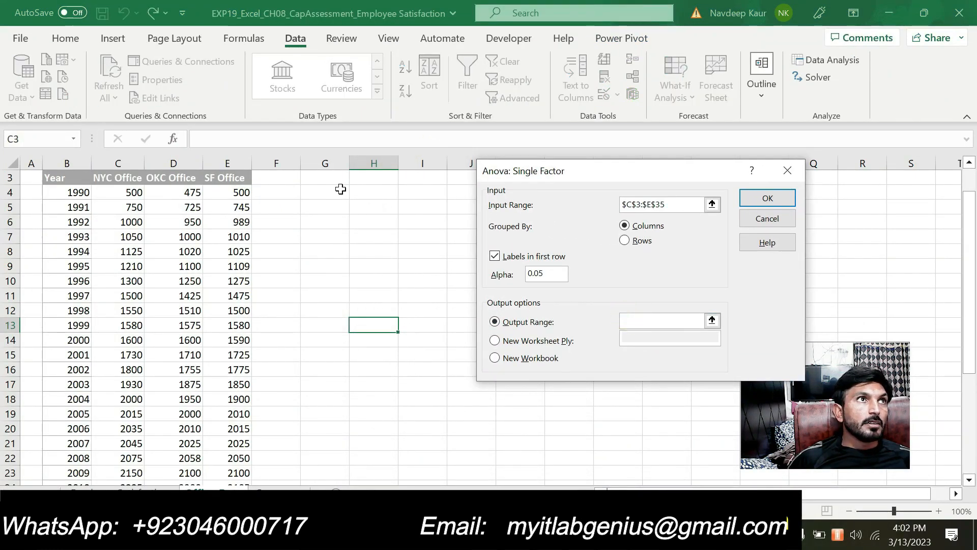
pyautogui.click(328, 179)
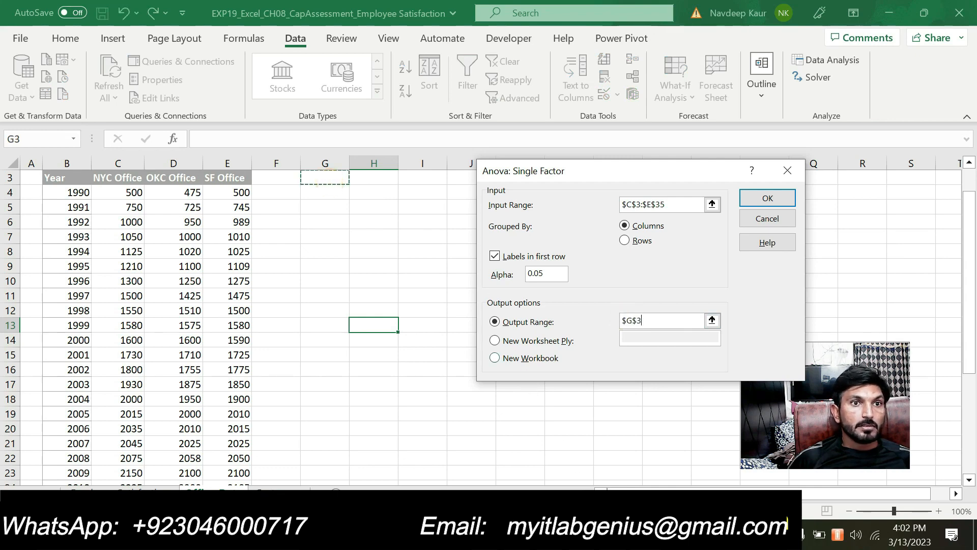
# Check the output location against step 8 of the Word instructions and run the single-factor ANOVA in Excel.
pyautogui.hotkey('alt', 'Tab')
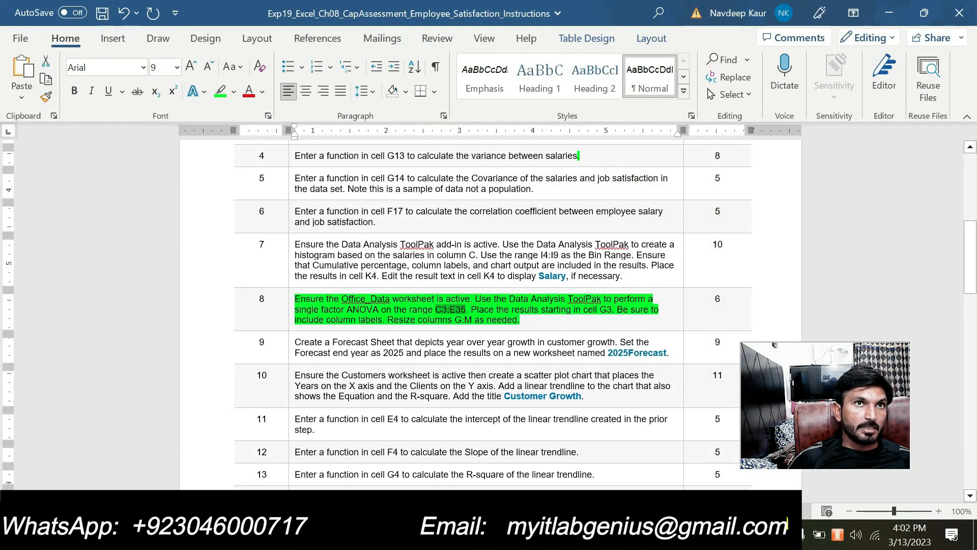
pyautogui.moveTo(612, 309); pyautogui.dragTo(471, 309)
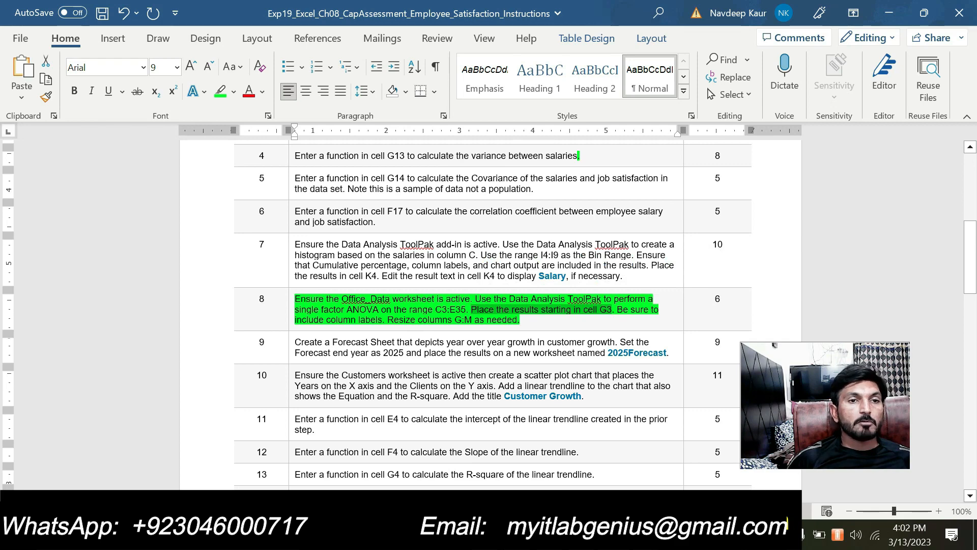
pyautogui.hotkey('alt', 'Tab')
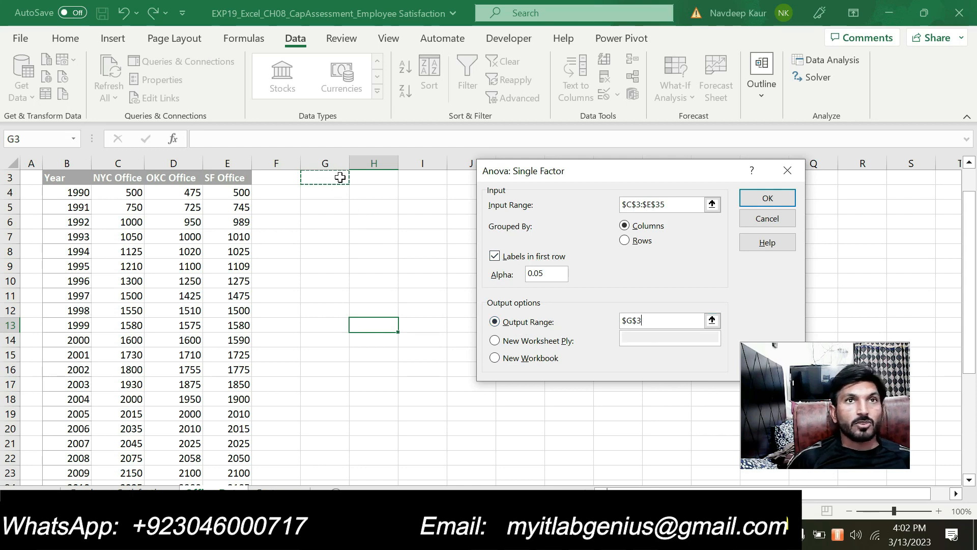
pyautogui.click(768, 198)
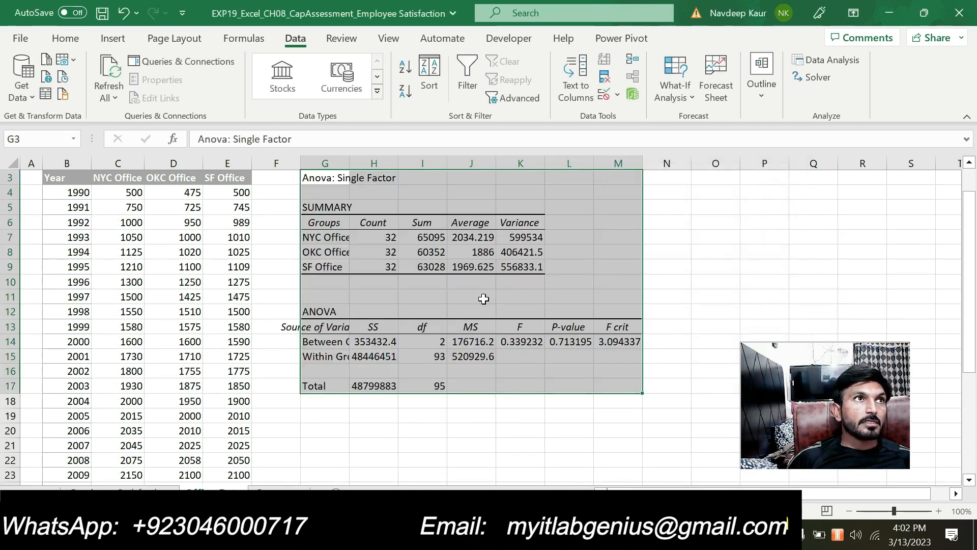
# AutoFit the widths of columns G through M to the ANOVA results and deselect the output.
pyautogui.doubleClick(347, 166)
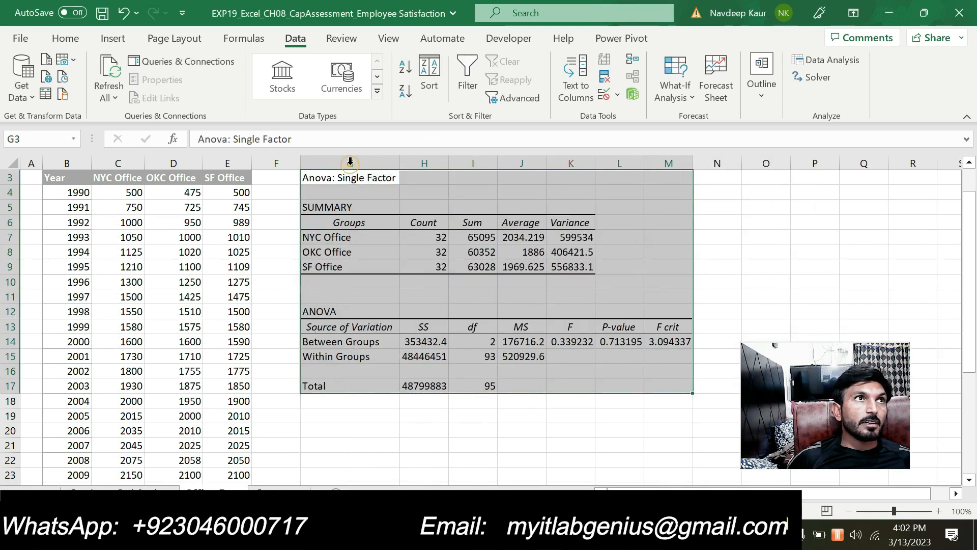
pyautogui.doubleClick(446, 165)
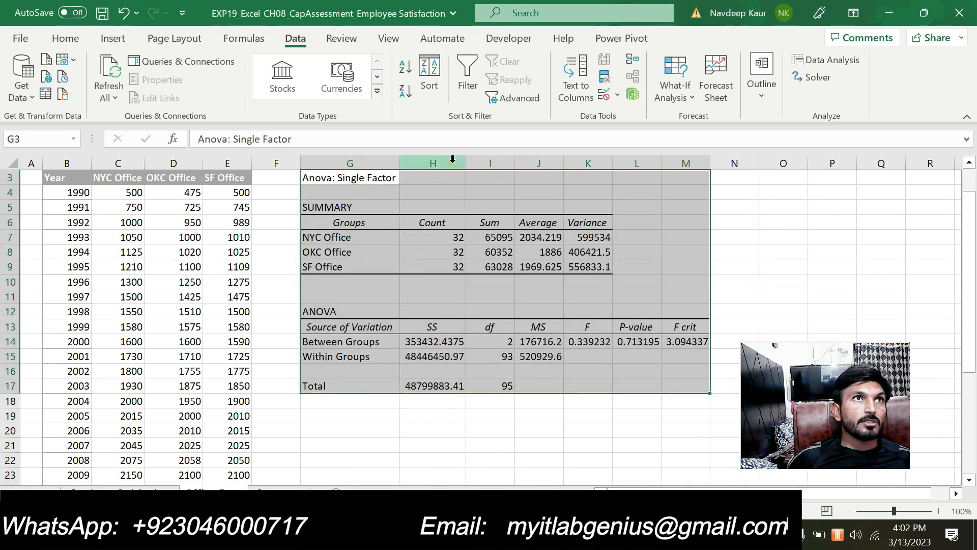
pyautogui.doubleClick(515, 164)
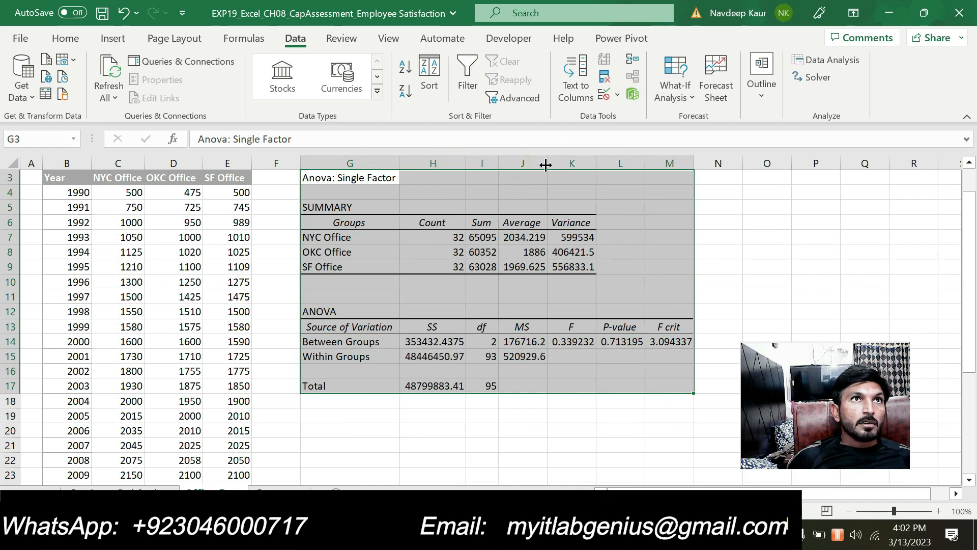
pyautogui.doubleClick(545, 164)
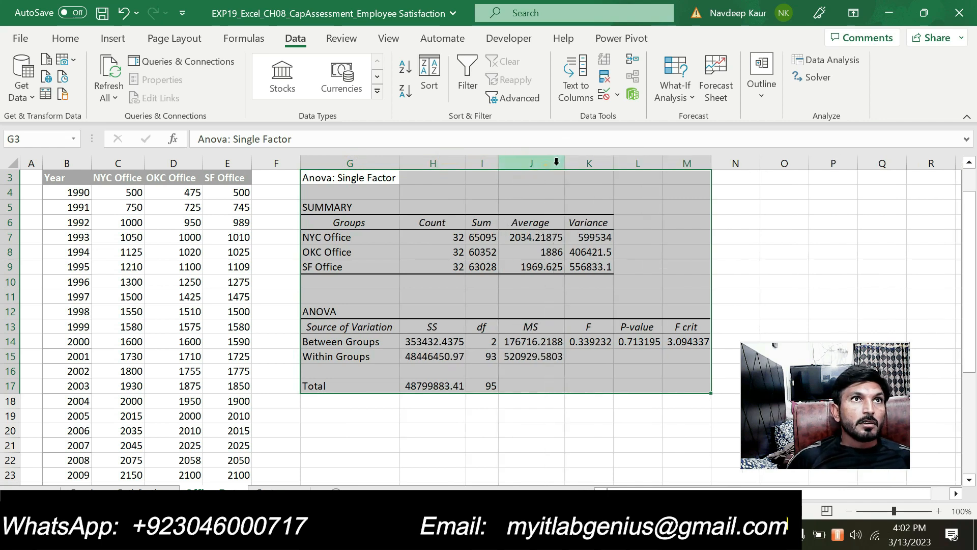
pyautogui.doubleClick(617, 166)
pyautogui.doubleClick(681, 163)
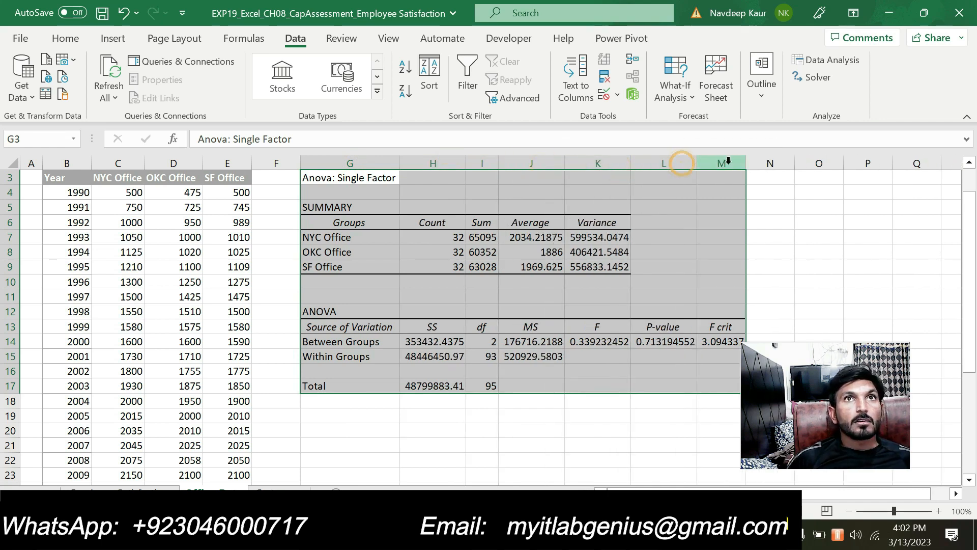
pyautogui.doubleClick(746, 163)
pyautogui.click(556, 460)
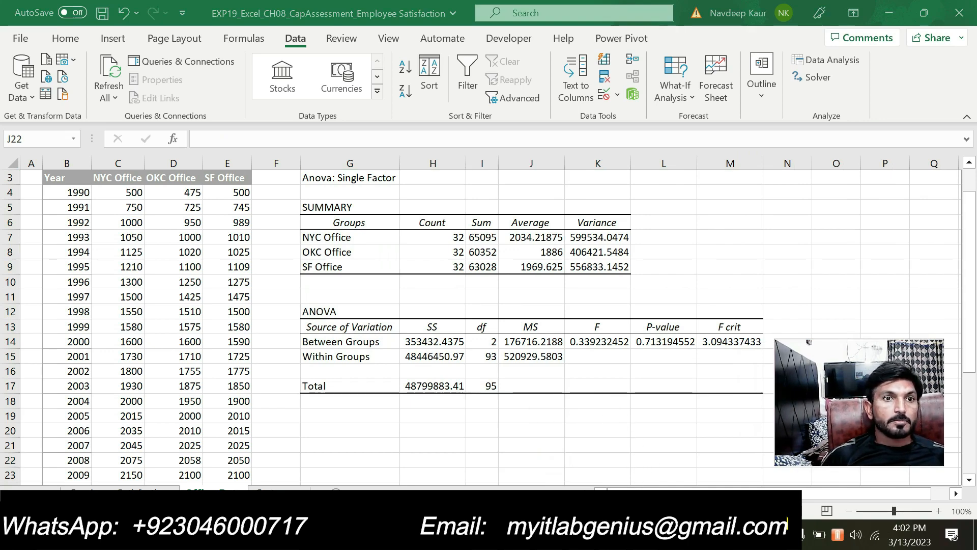
# Review the ANOVA results against Word's step 8, remove that step's highlight and highlight the step 9 Forecast Sheet instruction in green.
pyautogui.hotkey('alt', 'Tab')
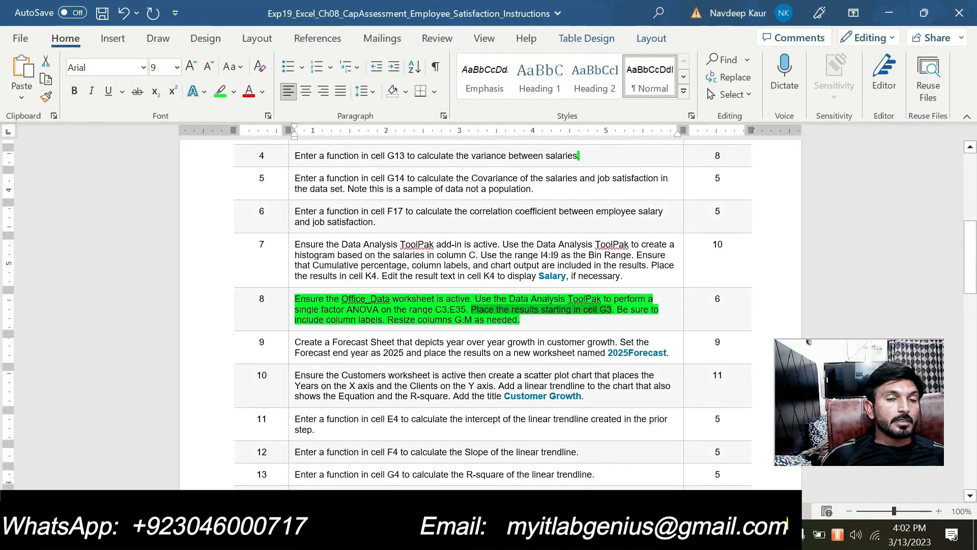
pyautogui.moveTo(611, 537)
pyautogui.click(580, 474)
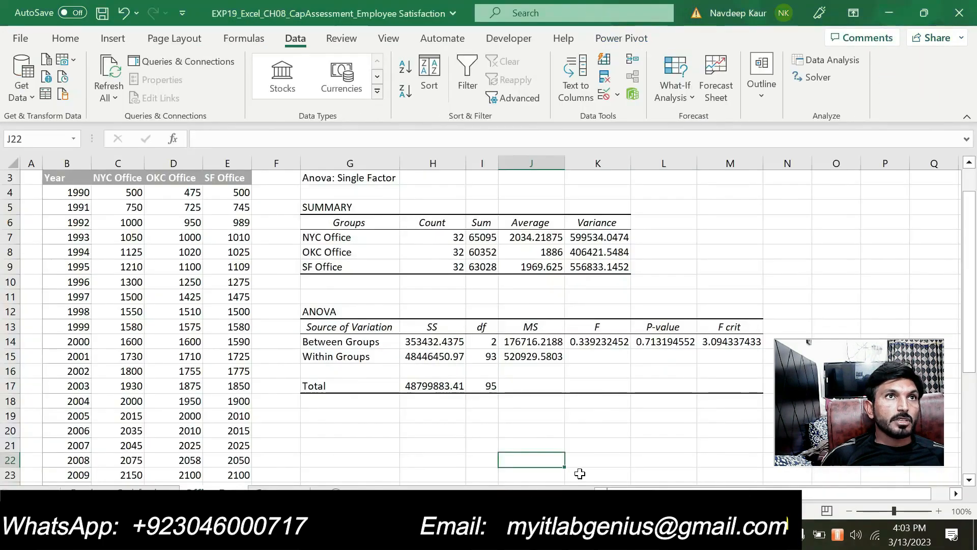
pyautogui.scroll(1, 580, 474)
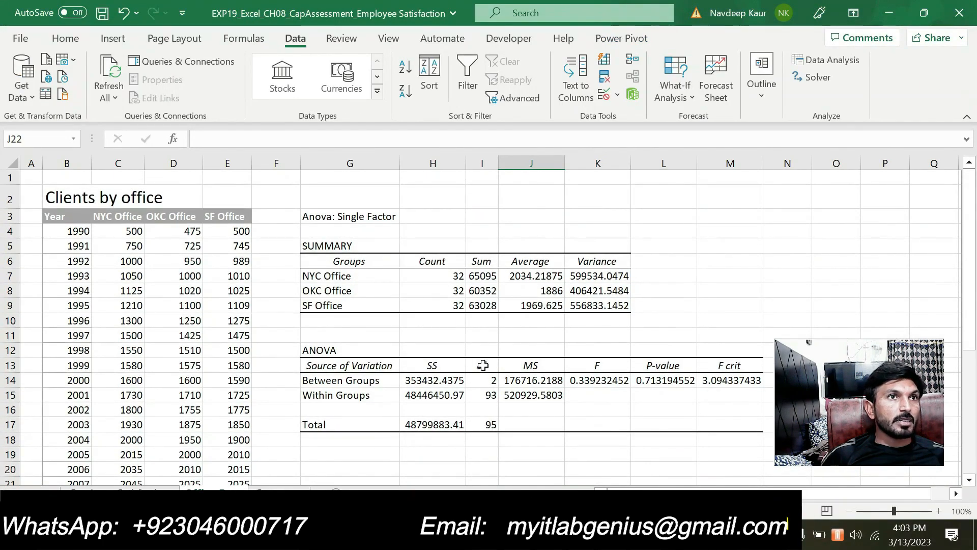
pyautogui.hotkey('alt', 'Tab')
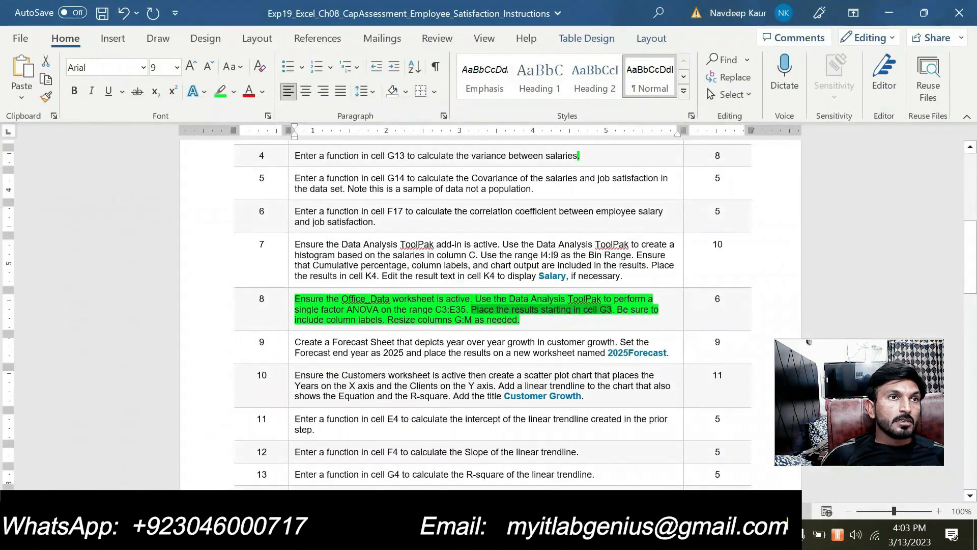
pyautogui.scroll(-3, 488, 306)
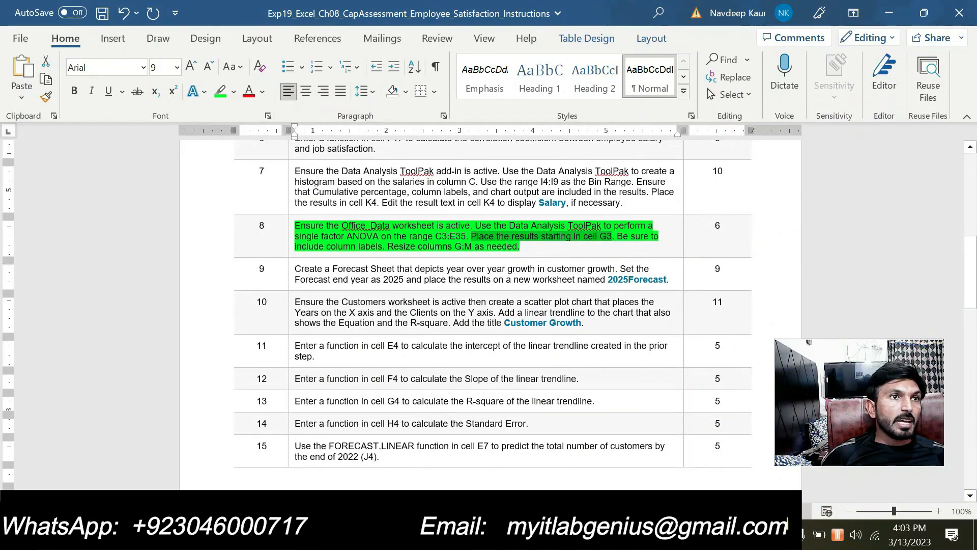
pyautogui.moveTo(526, 248); pyautogui.dragTo(296, 226)
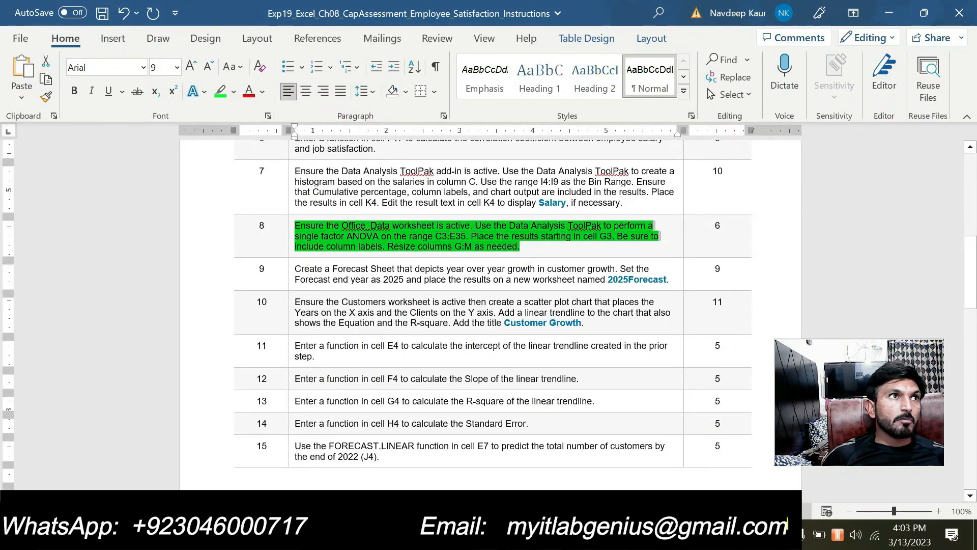
pyautogui.click(220, 91)
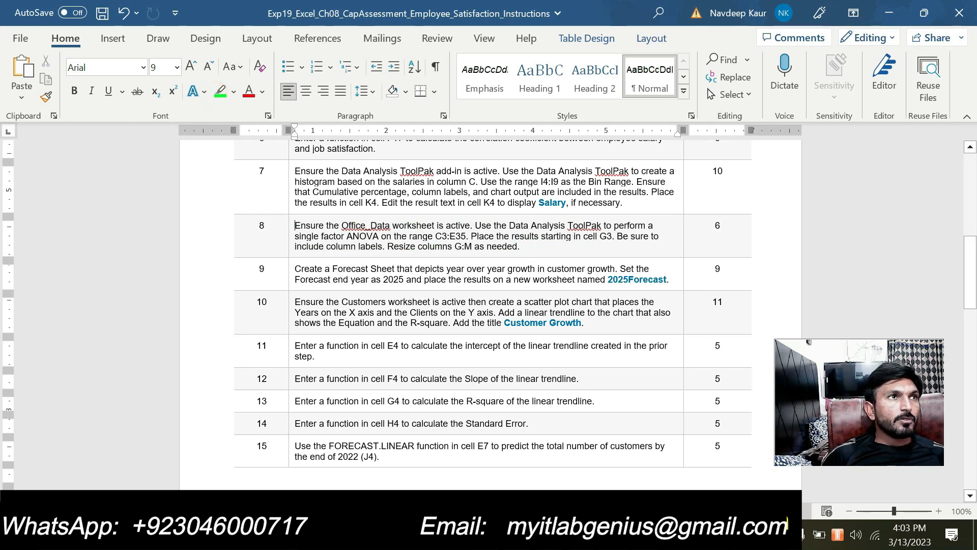
pyautogui.moveTo(294, 268); pyautogui.dragTo(666, 279)
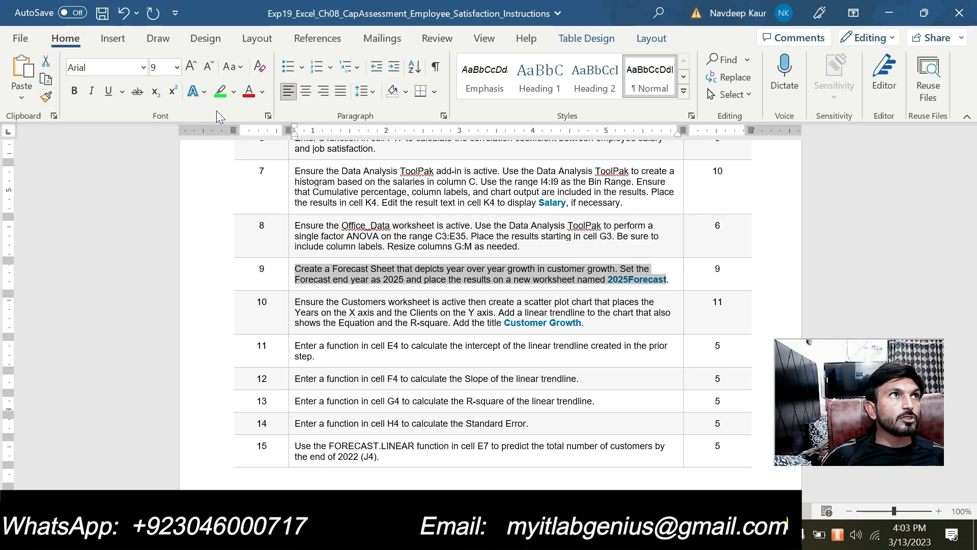
pyautogui.click(220, 91)
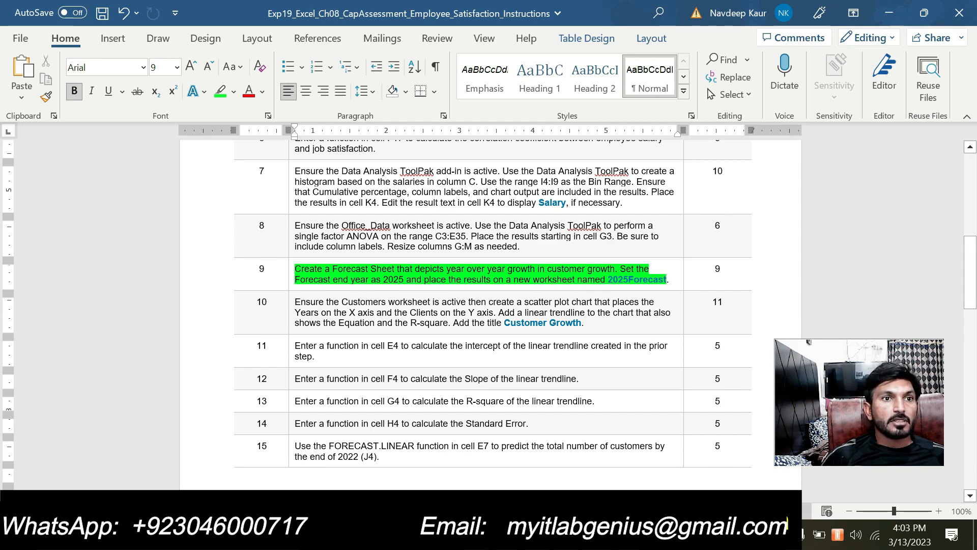
# In Excel, start a Forecast Sheet from the Clients by office data on the Office_Data worksheet and reposition its dialog.
pyautogui.click(563, 534)
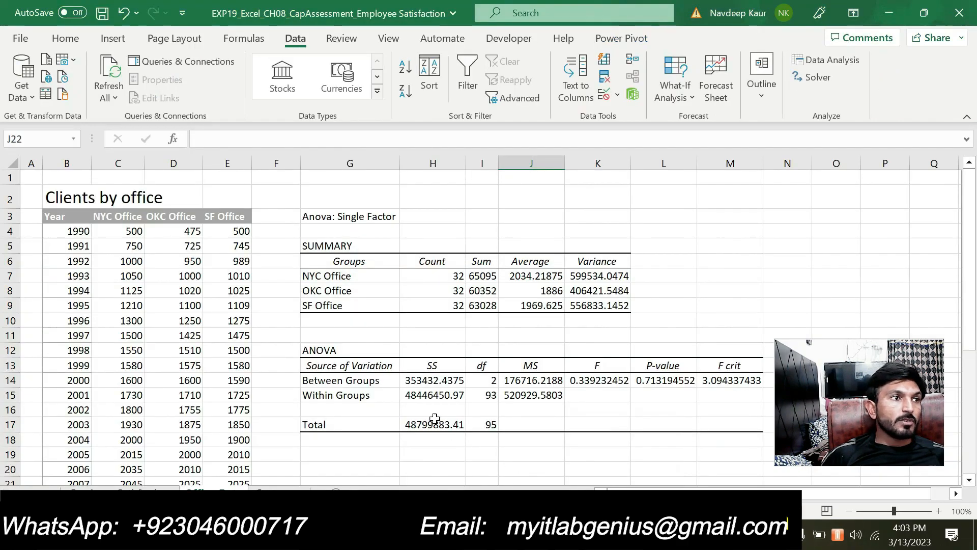
pyautogui.click(86, 246)
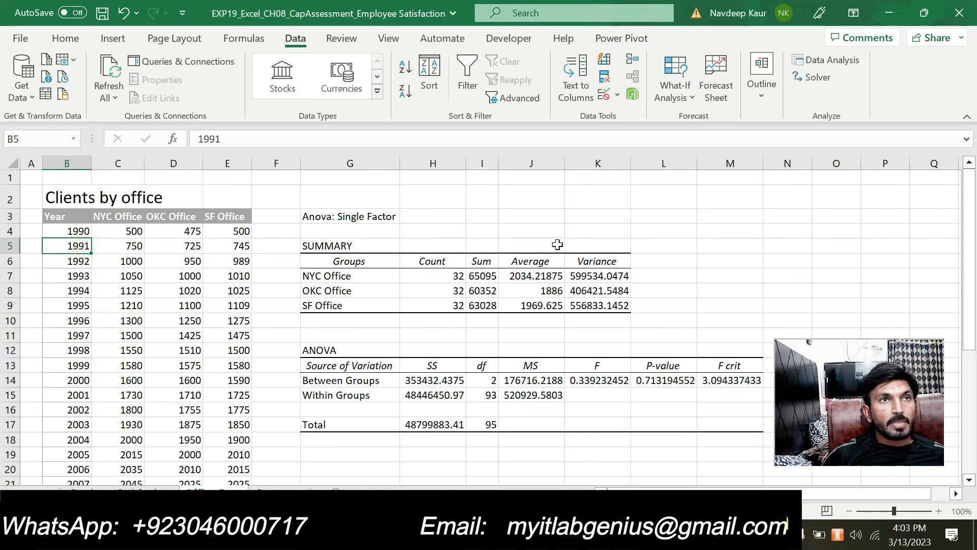
pyautogui.doubleClick(296, 39)
pyautogui.click(295, 37)
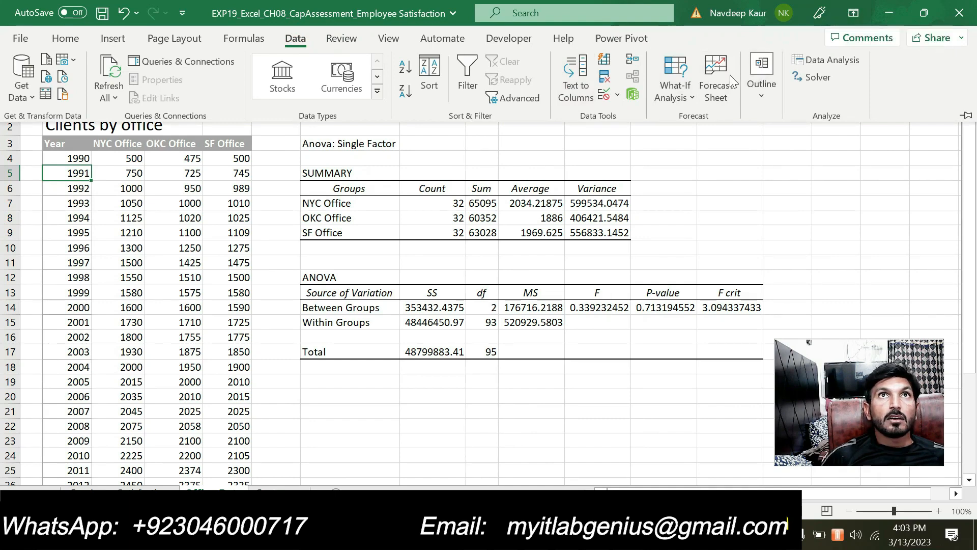
pyautogui.click(714, 78)
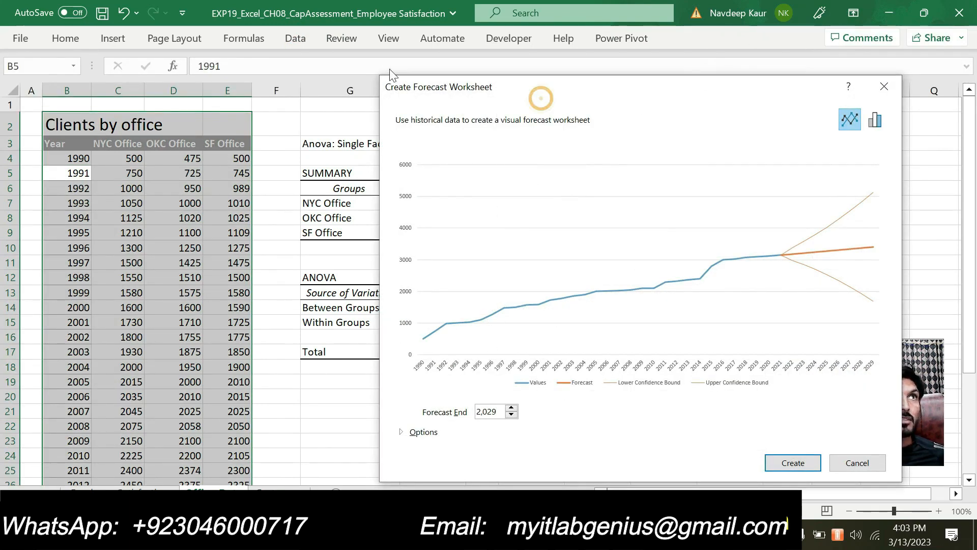
pyautogui.moveTo(501, 83); pyautogui.dragTo(333, 58)
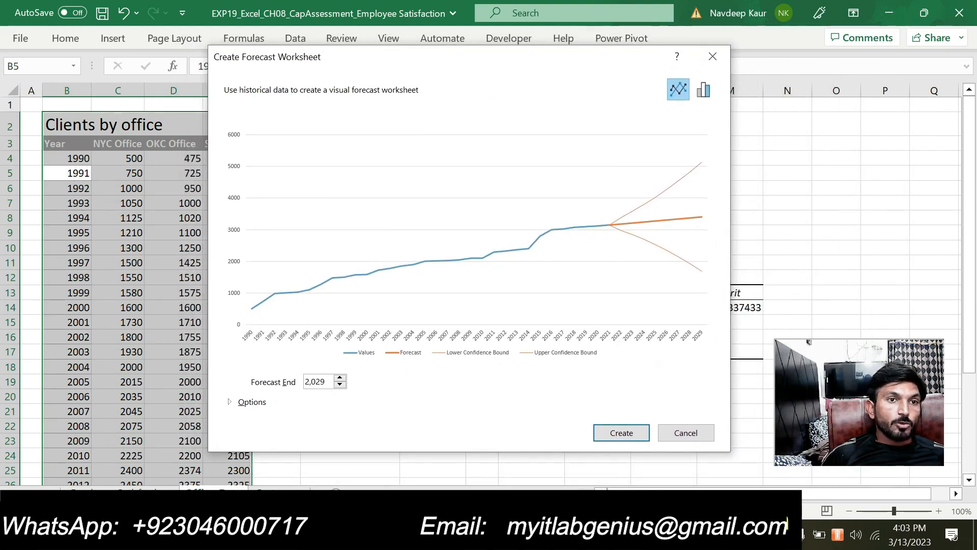
# Check the end year in step 9 of the Word instructions and set Forecast End to 2025 in Excel.
pyautogui.hotkey('alt', 'Tab')
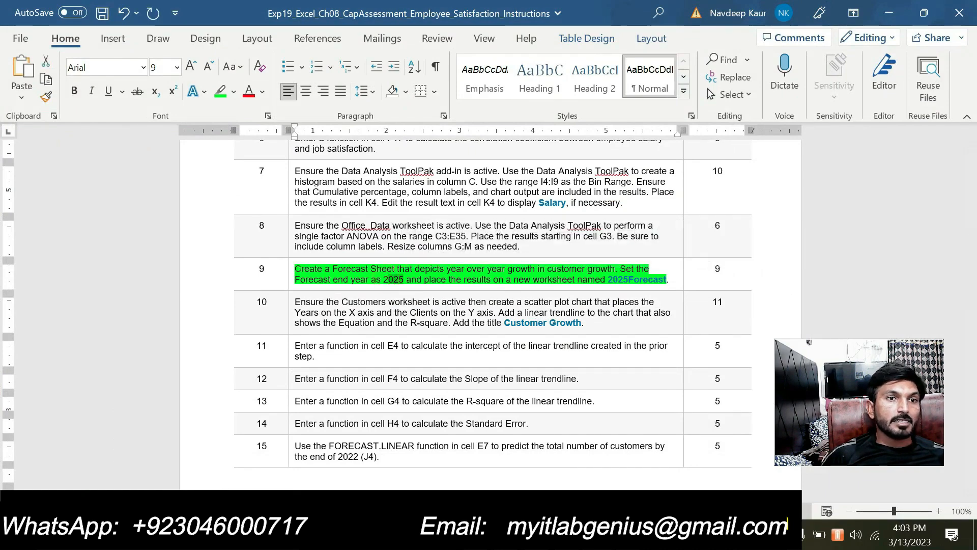
pyautogui.hotkey('alt', 'Tab')
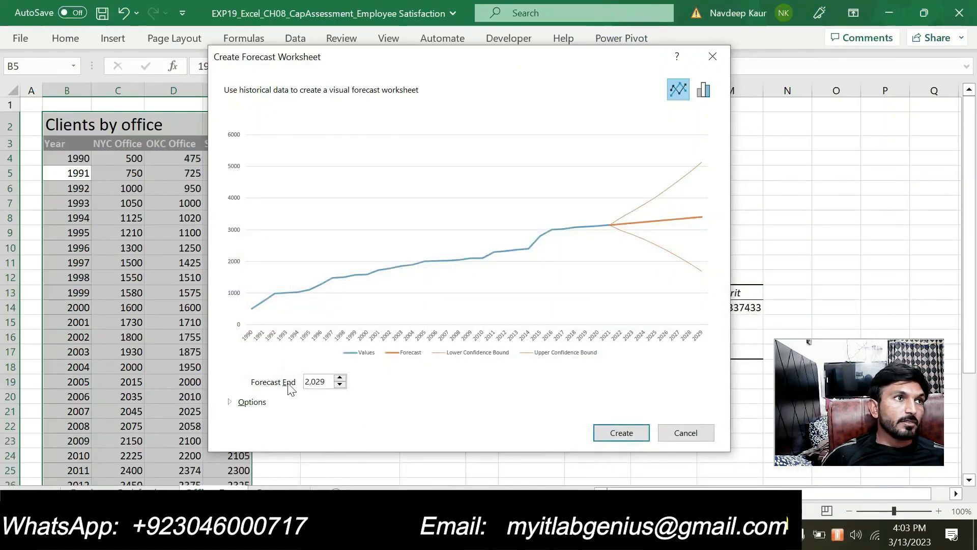
pyautogui.click(339, 384)
pyautogui.click(340, 384)
pyautogui.click(340, 385)
pyautogui.click(341, 384)
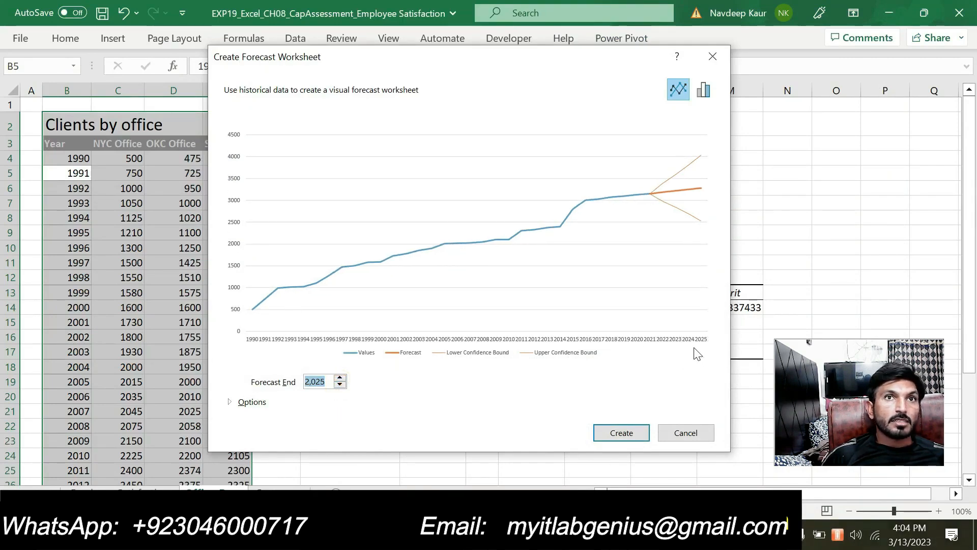
pyautogui.click(340, 378)
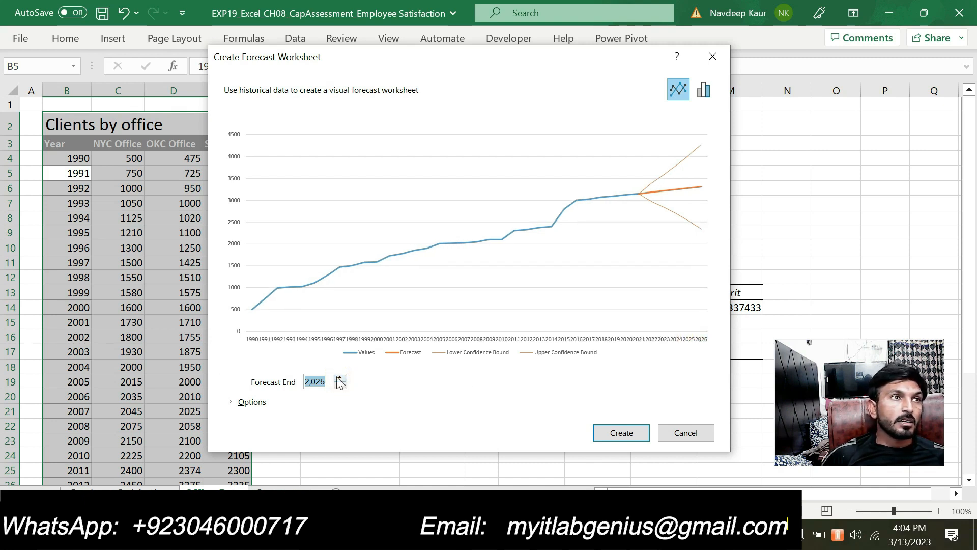
pyautogui.click(336, 376)
pyautogui.click(339, 385)
pyautogui.click(339, 384)
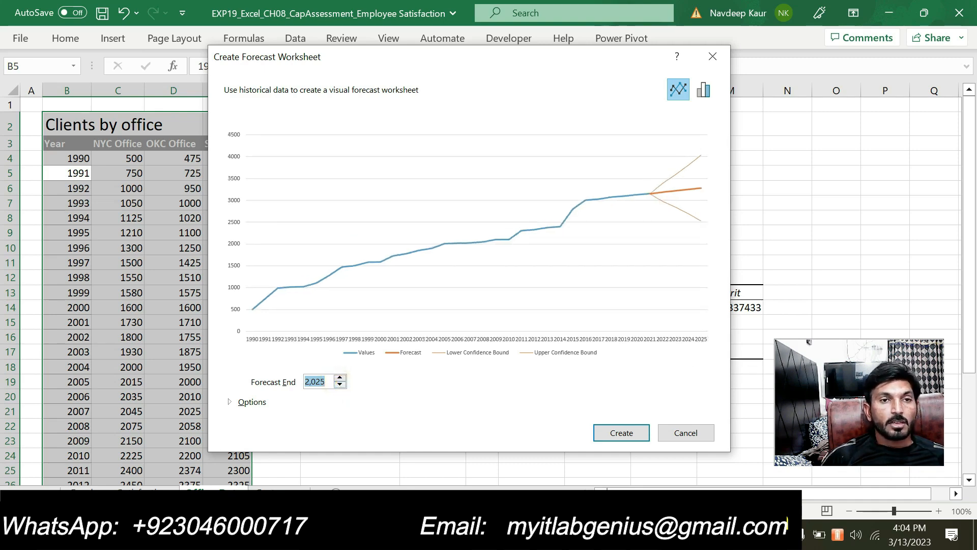
# Create the forecast worksheet, dismiss its Forecast Sheet tip and rename the new sheet 2025Forecast.
pyautogui.click(628, 437)
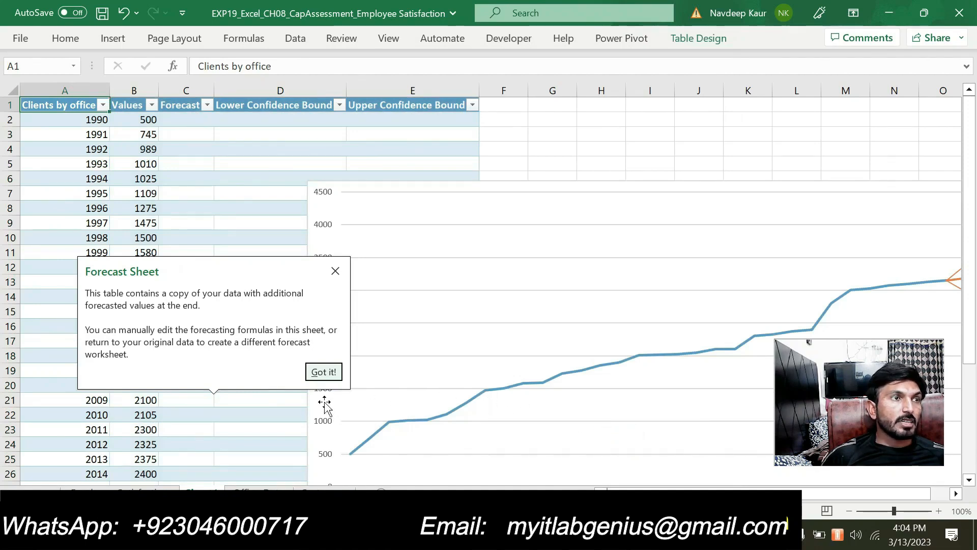
pyautogui.click(336, 271)
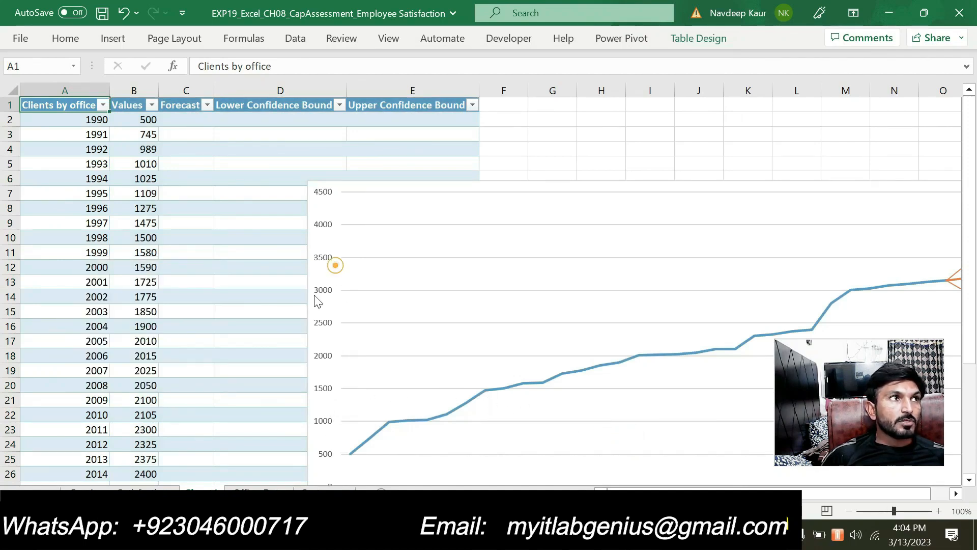
pyautogui.doubleClick(202, 492)
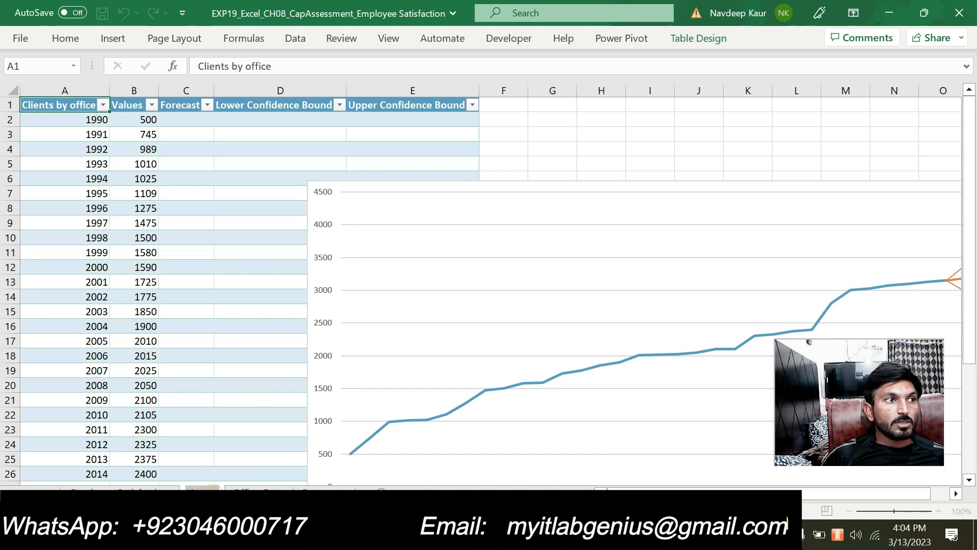
pyautogui.press('BackSpace')
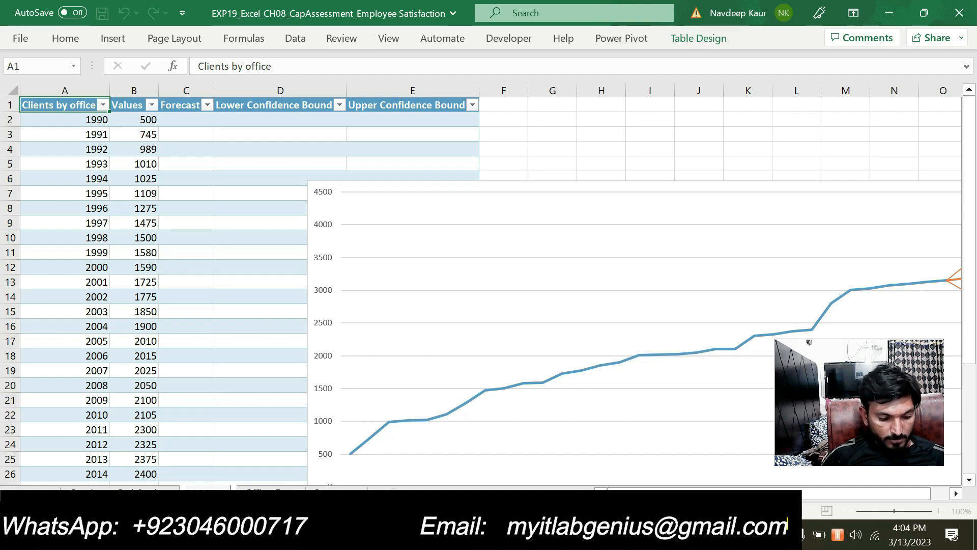
pyautogui.press('Return')
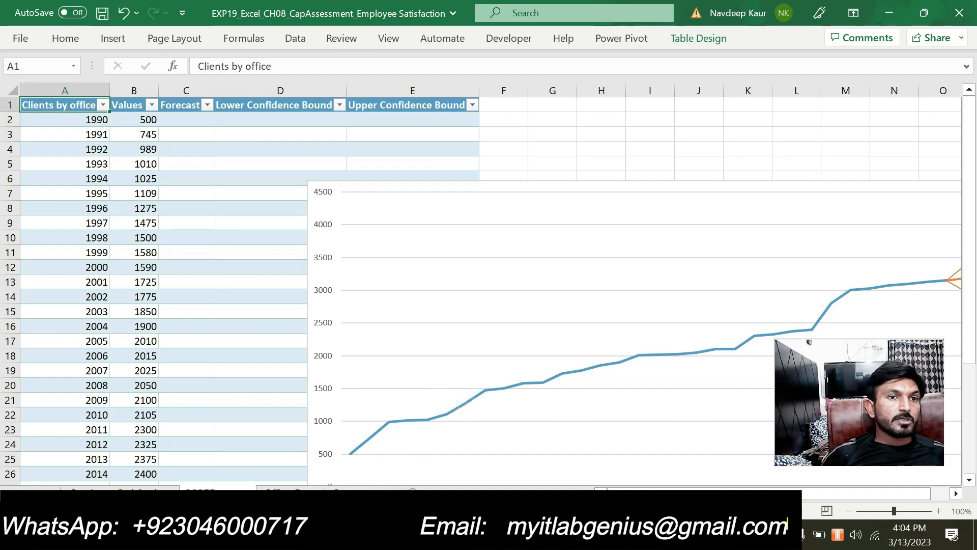
# Switch to the Word instructions and review step 9 and the remaining steps through step 16.
pyautogui.hotkey('alt', 'Tab')
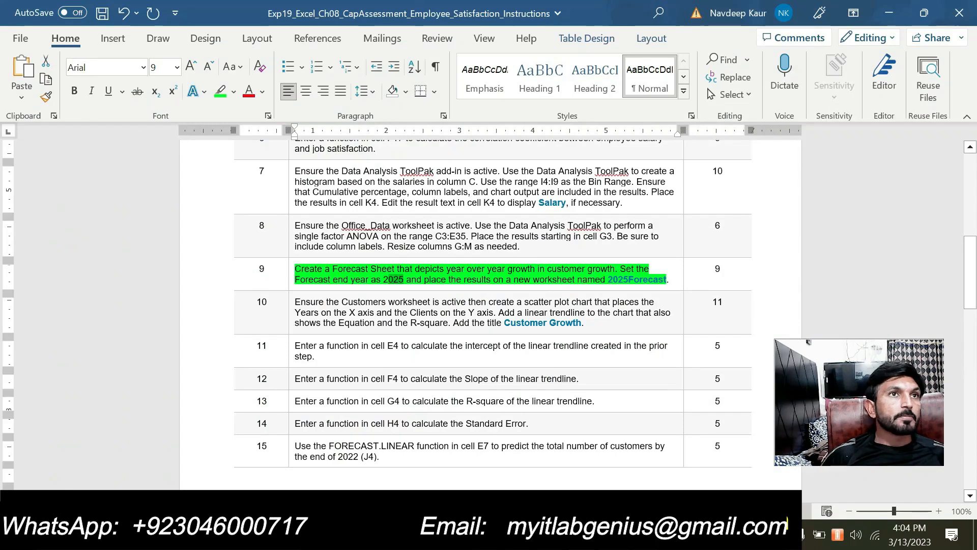
pyautogui.scroll(-3, 488, 264)
pyautogui.scroll(-10, 467, 359)
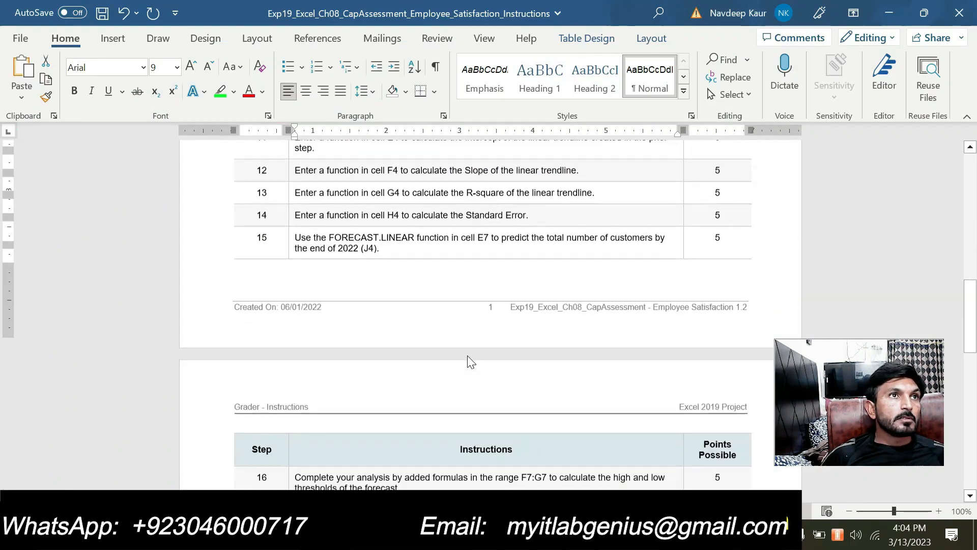
pyautogui.scroll(8, 488, 306)
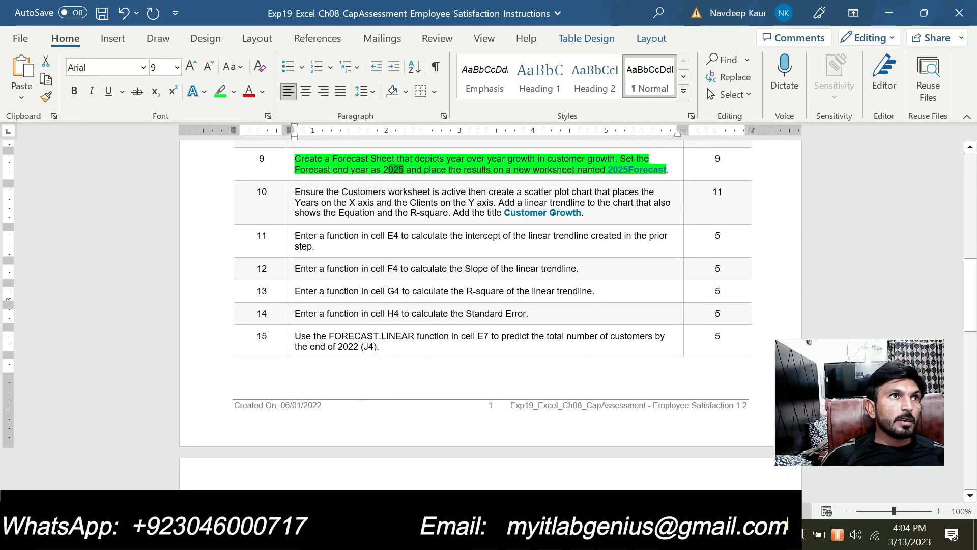
pyautogui.scroll(-5, 465, 363)
pyautogui.scroll(3, 465, 364)
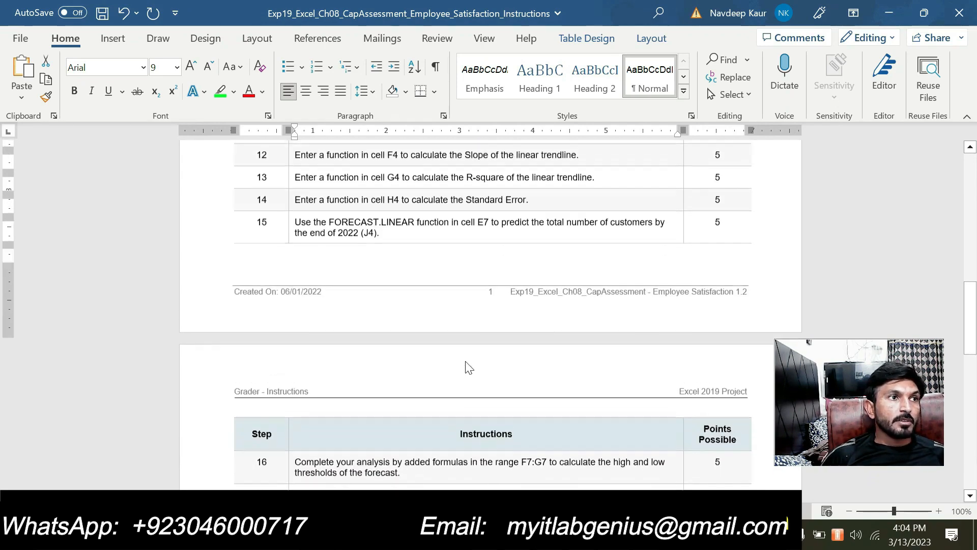
pyautogui.scroll(6, 465, 361)
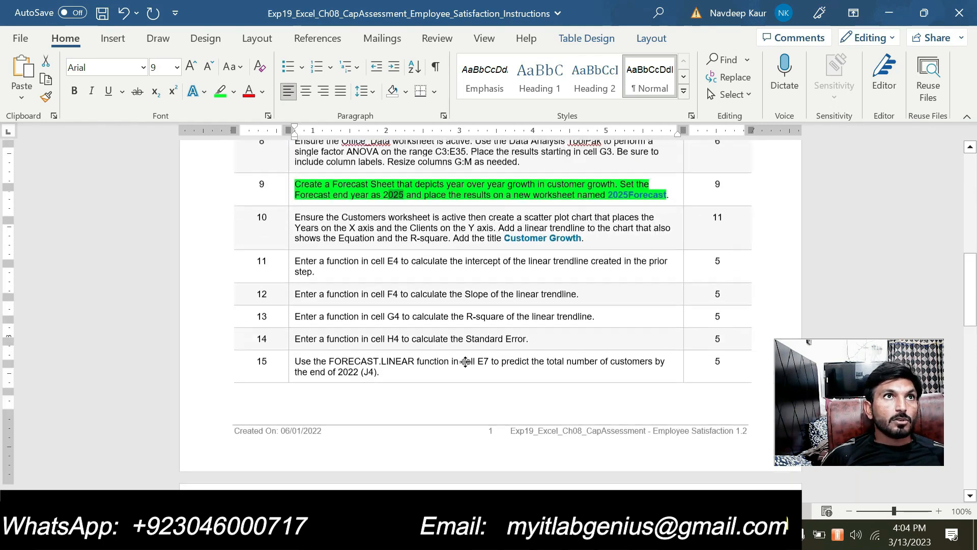
pyautogui.scroll(-2, 465, 361)
pyautogui.scroll(7, 465, 364)
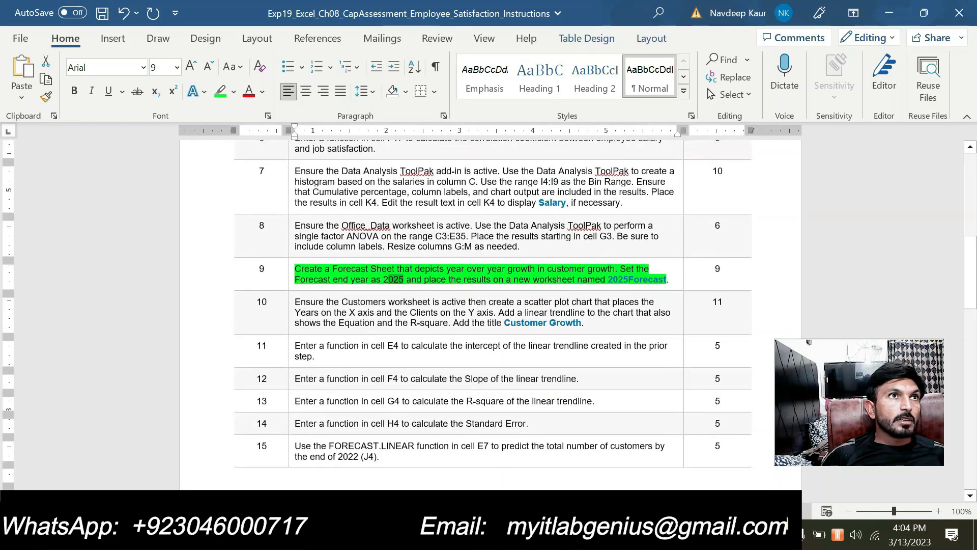
pyautogui.scroll(6, 493, 316)
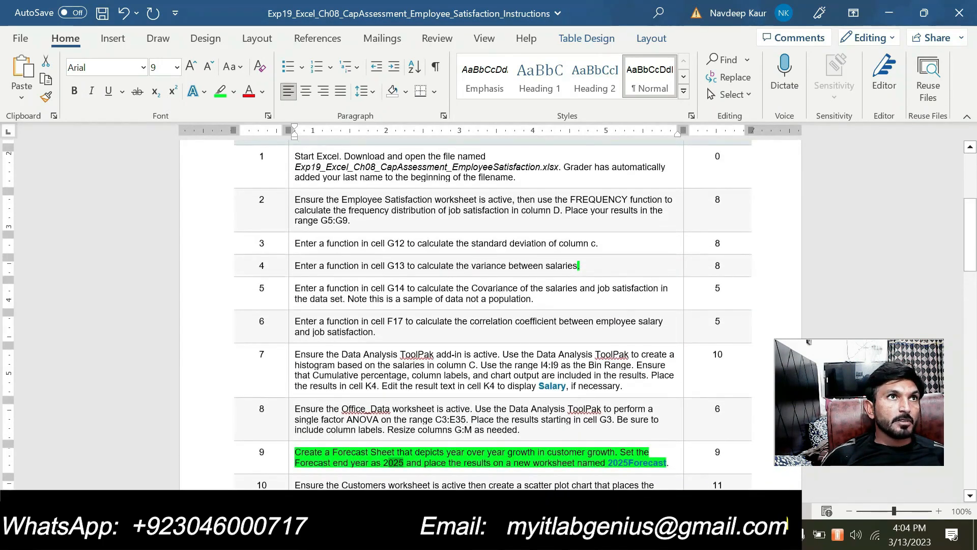
pyautogui.scroll(-6, 492, 315)
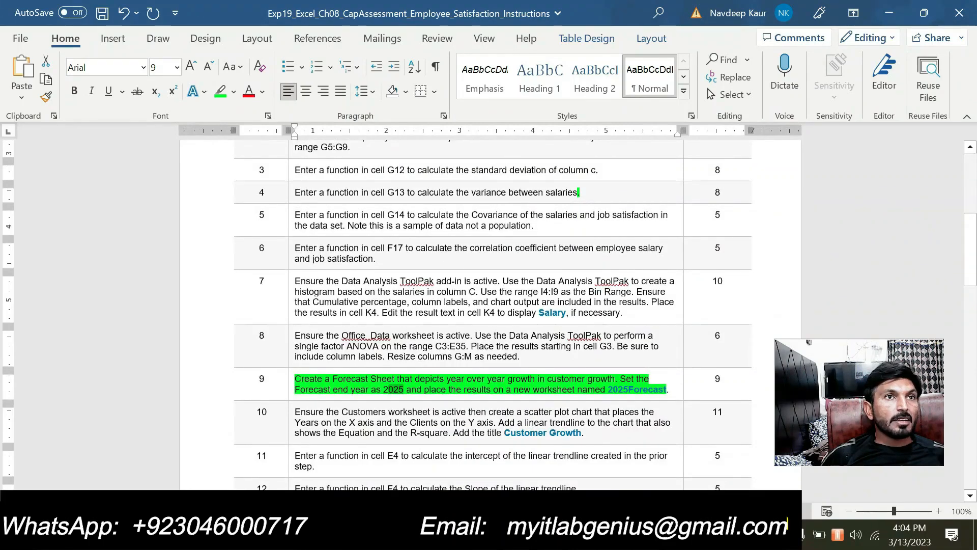
pyautogui.click(670, 388)
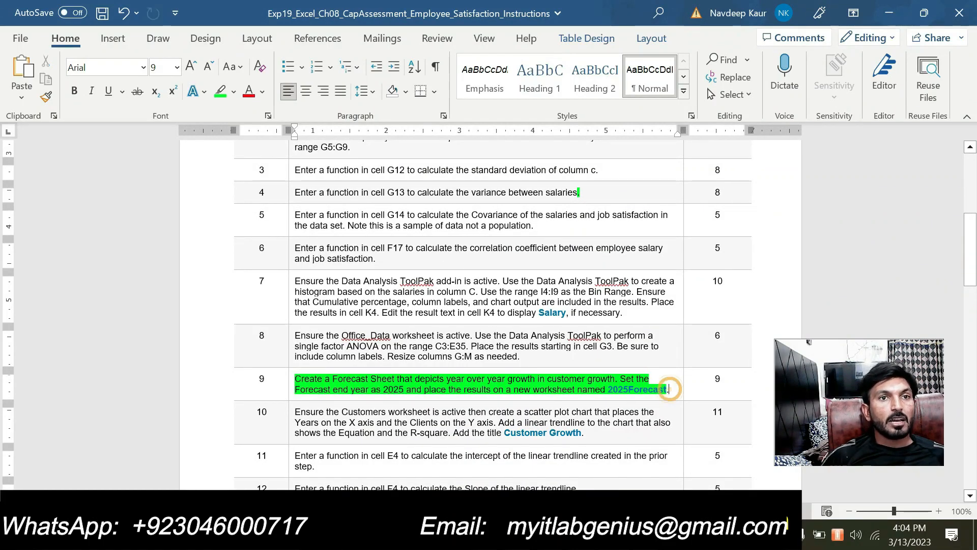
# Examine the Customer Growth scatter chart on the solution workbook's Customers worksheet and compare it with step 10 in Word.
pyautogui.click(646, 534)
pyautogui.click(730, 463)
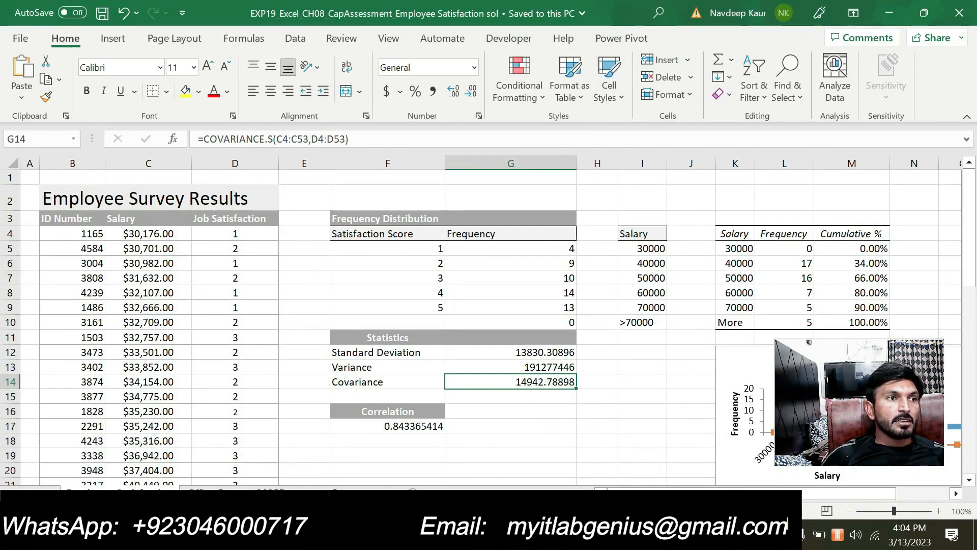
pyautogui.click(355, 493)
pyautogui.scroll(-2, 430, 357)
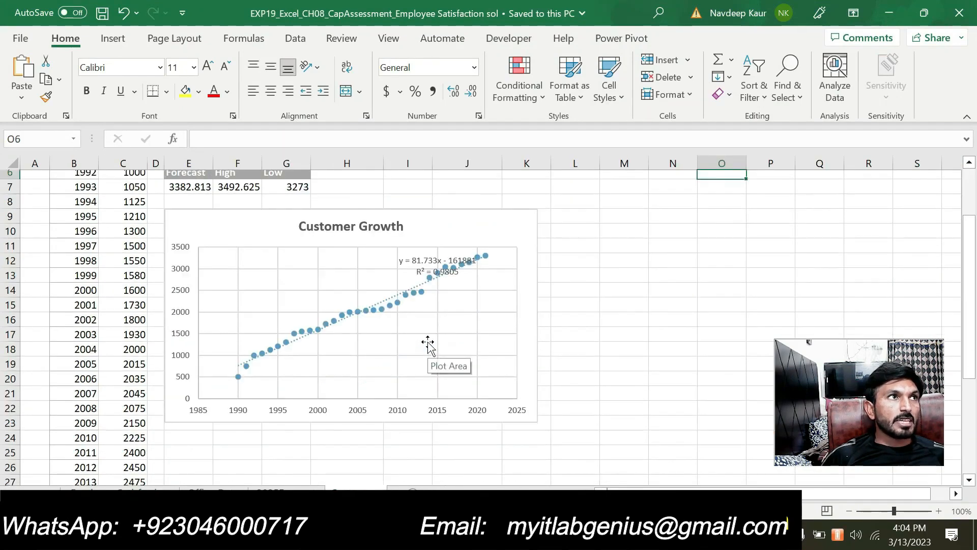
pyautogui.scroll(1, 427, 345)
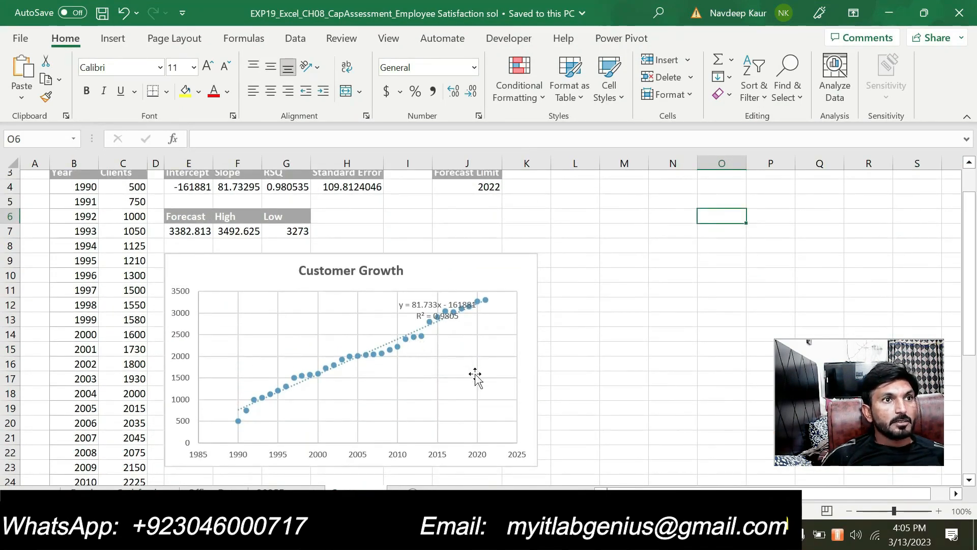
pyautogui.hotkey('alt', 'Tab')
pyautogui.moveTo(585, 433); pyautogui.dragTo(294, 413)
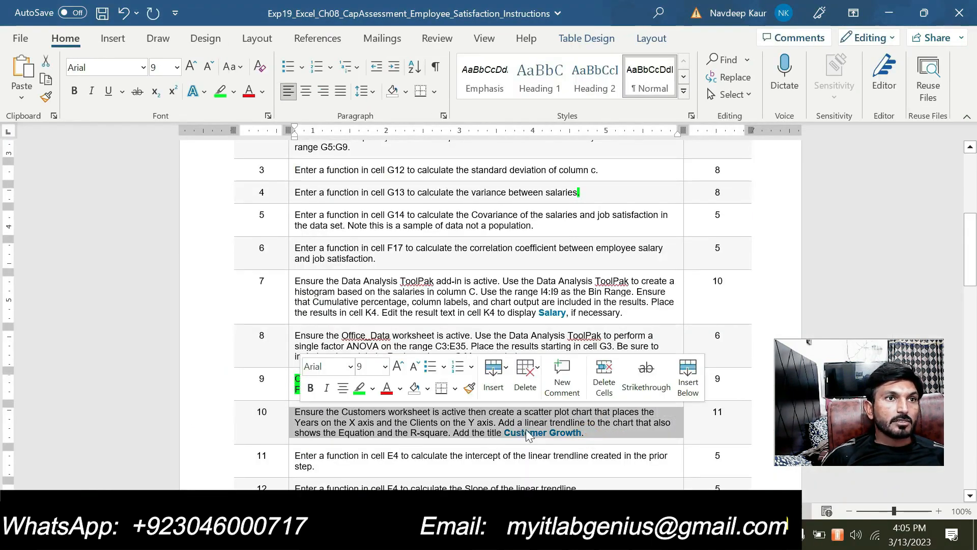
pyautogui.hotkey('alt', 'Tab')
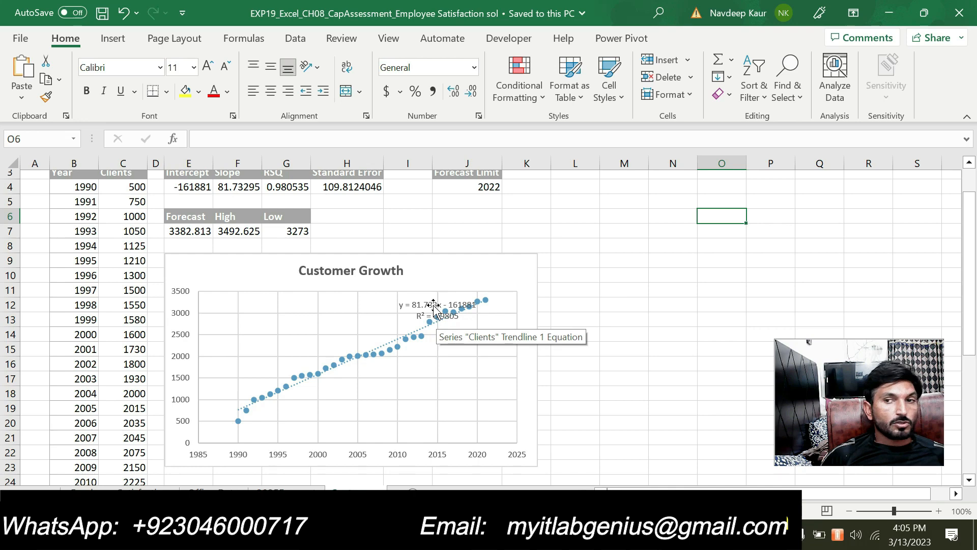
pyautogui.click(565, 534)
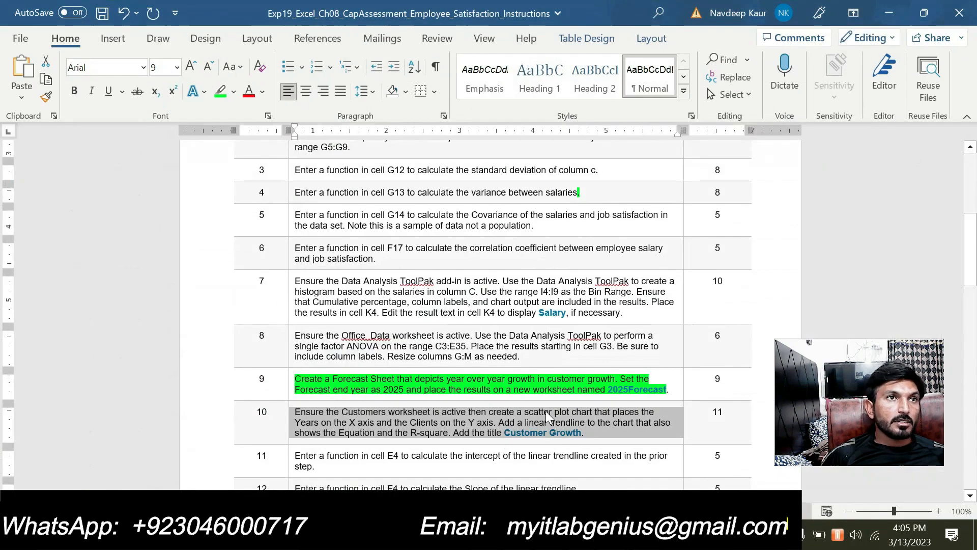
pyautogui.click(538, 426)
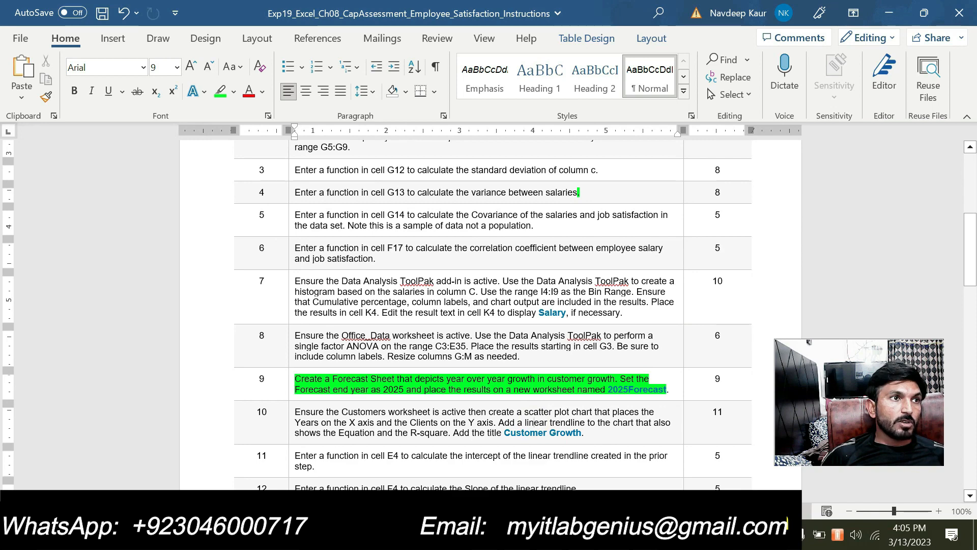
# Check step 10's Equation, R-square and Customer Growth title requirements in Word against the solution workbook's chart in Excel.
pyautogui.doubleClick(337, 432)
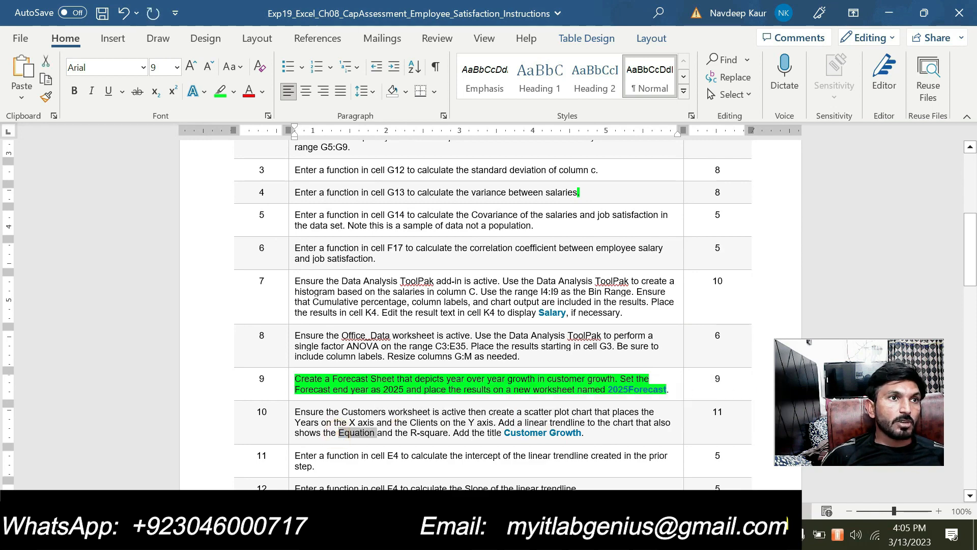
pyautogui.moveTo(378, 433); pyautogui.dragTo(444, 432)
pyautogui.hotkey('alt', 'Tab')
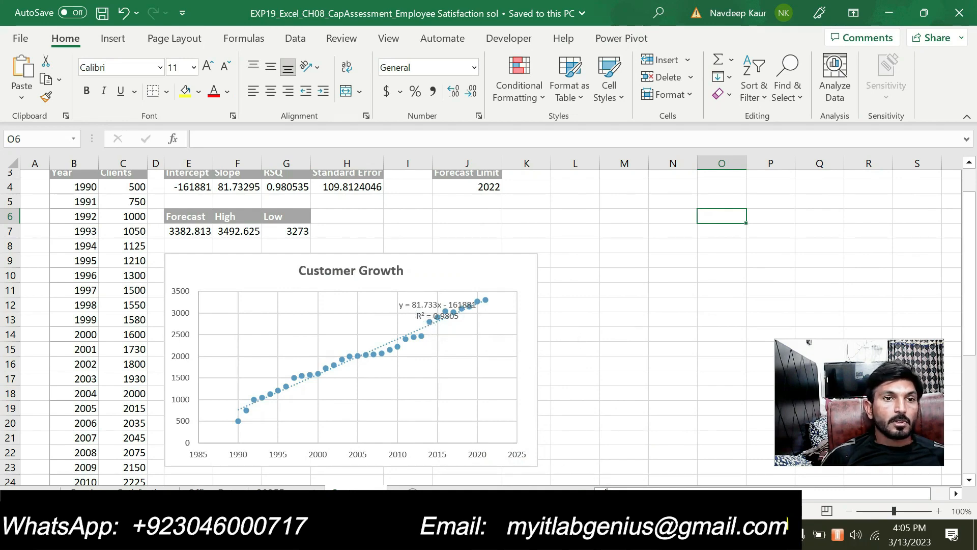
pyautogui.click(509, 535)
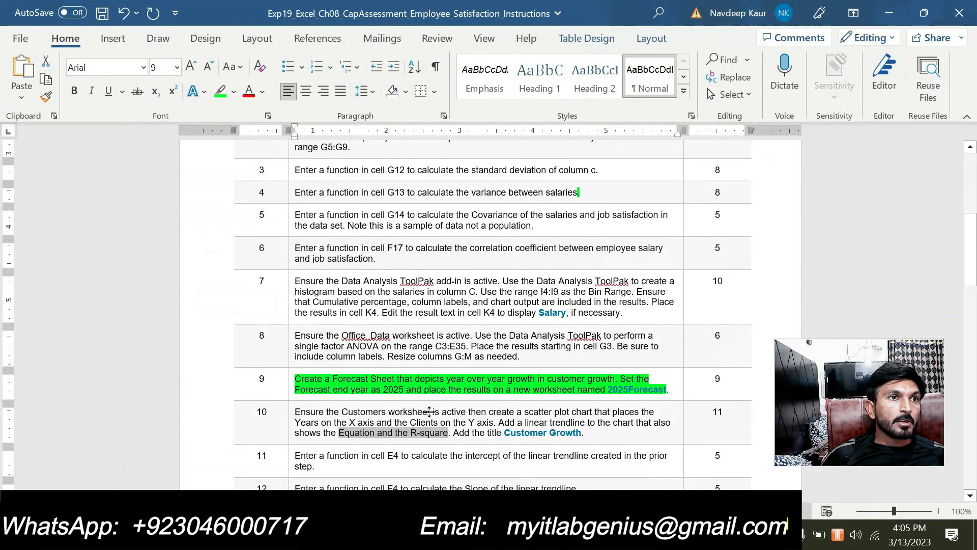
pyautogui.scroll(-1, 514, 432)
pyautogui.moveTo(504, 396); pyautogui.dragTo(582, 396)
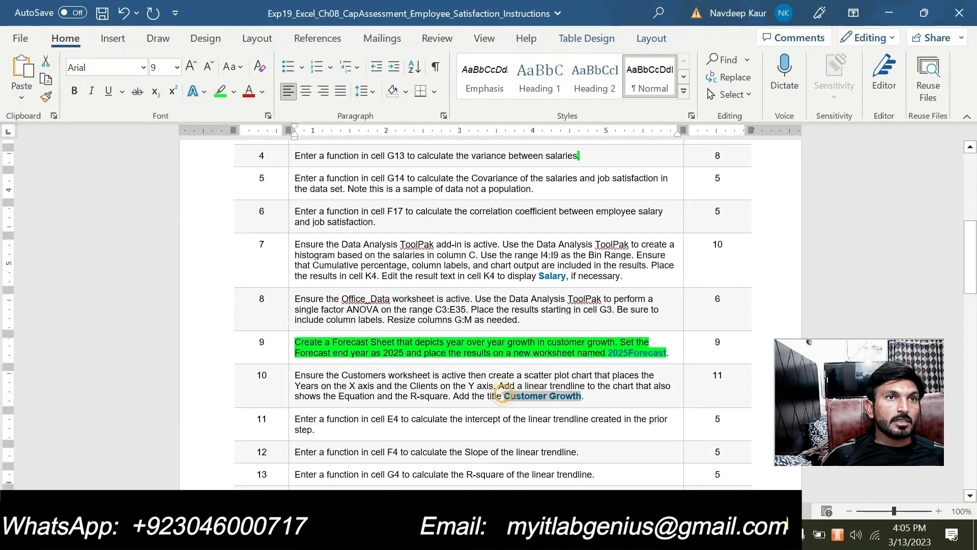
pyautogui.hotkey('alt', 'Tab')
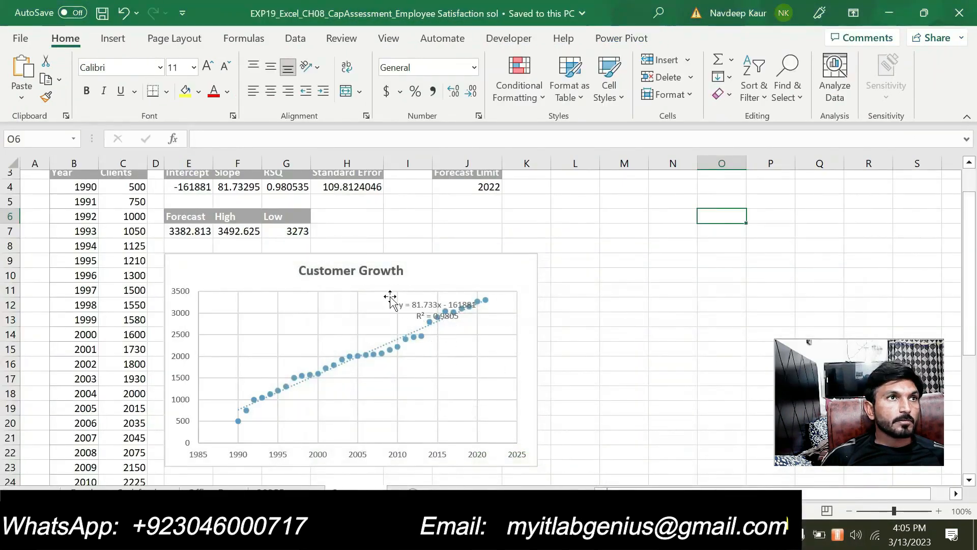
pyautogui.click(362, 275)
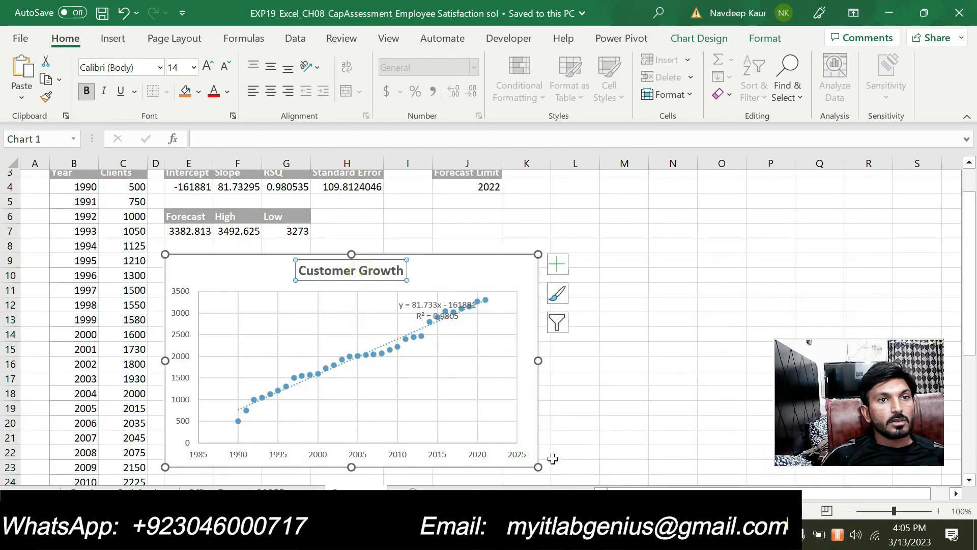
pyautogui.hotkey('alt', 'Tab')
pyautogui.click(582, 396)
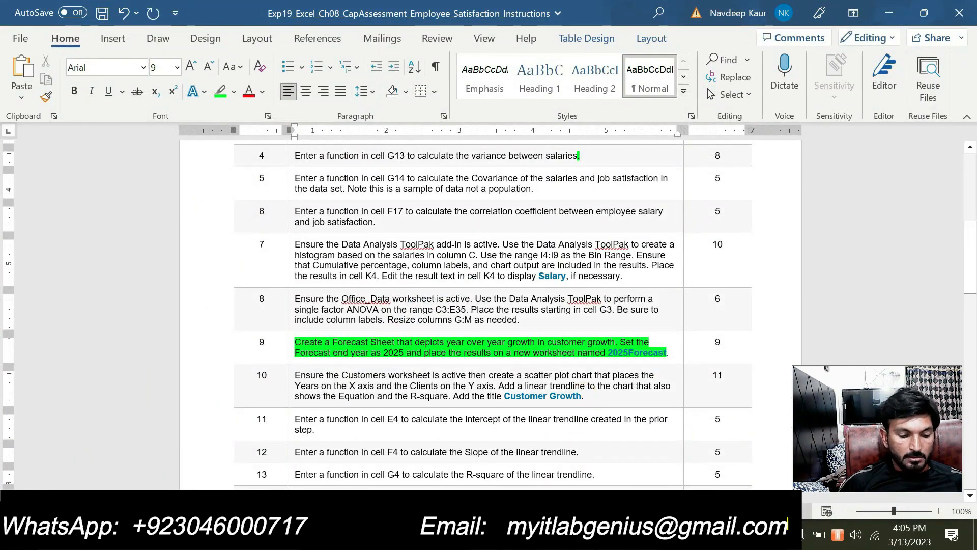
# Compare steps 11 to 15 in Word with the Intercept, Slope, RSQ, Standard Error and Forecast cells in the solution workbook.
pyautogui.scroll(-3, 492, 314)
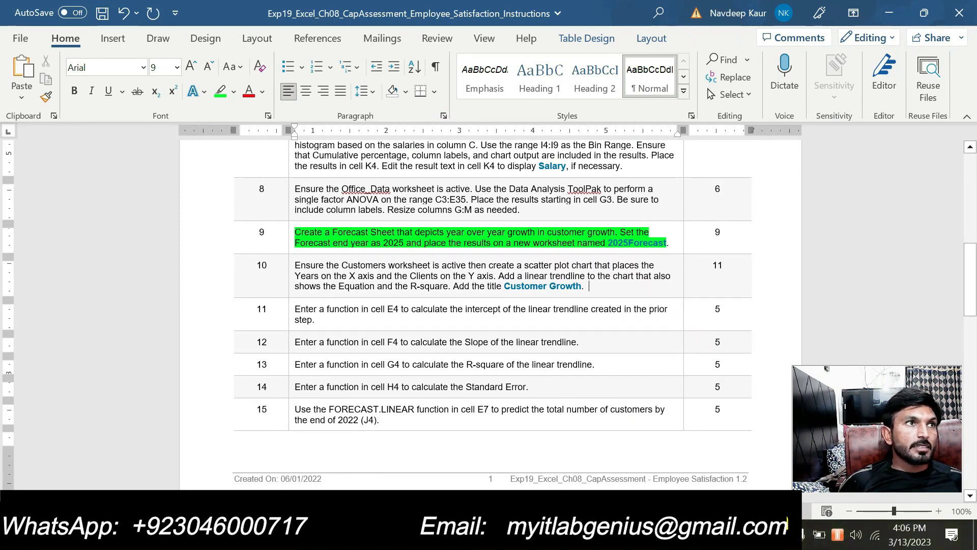
pyautogui.hotkey('alt', 'Tab')
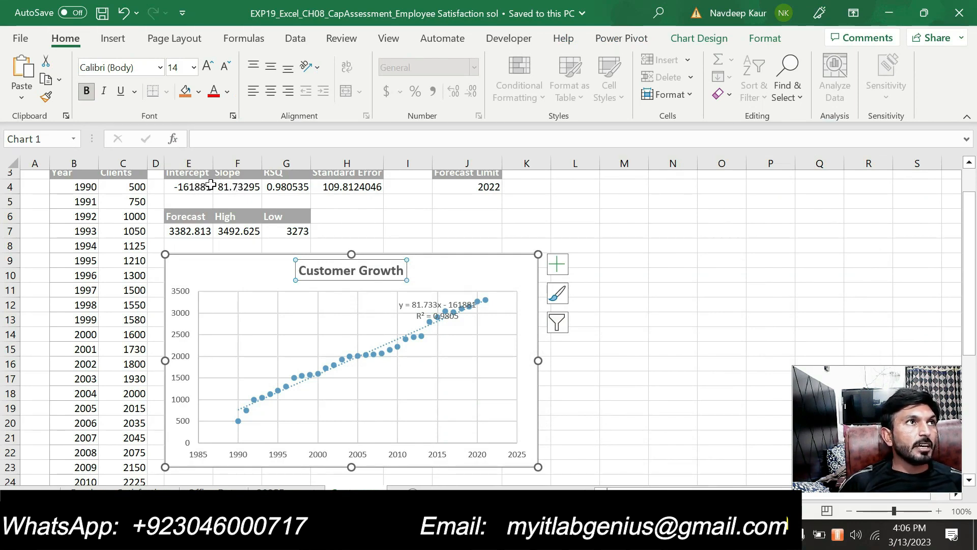
pyautogui.scroll(1, 344, 271)
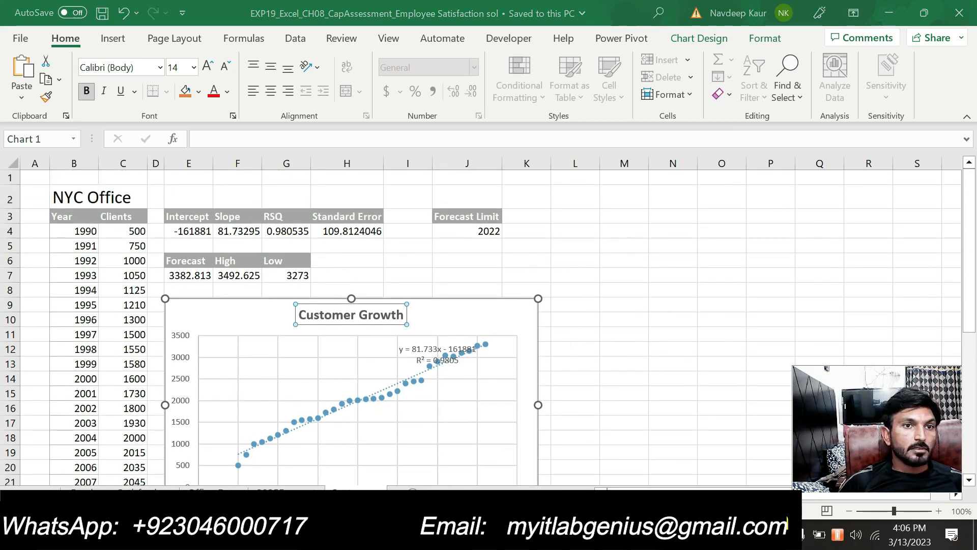
pyautogui.hotkey('alt', 'Tab')
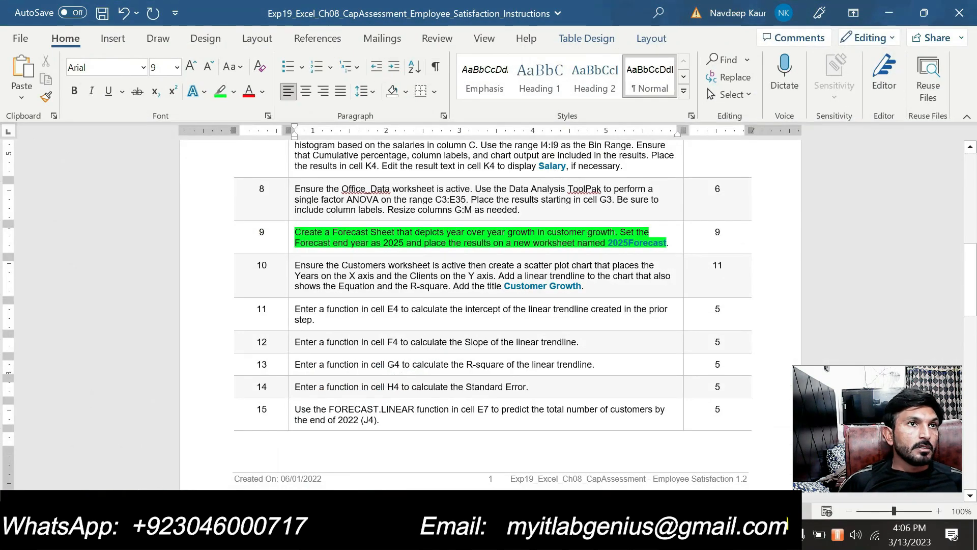
pyautogui.moveTo(505, 366); pyautogui.dragTo(592, 367)
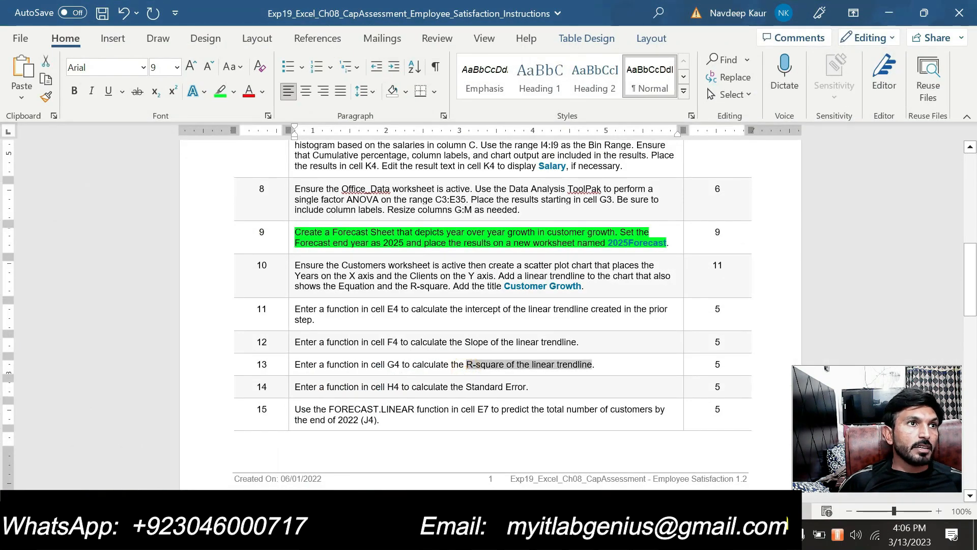
pyautogui.hotkey('alt', 'Tab')
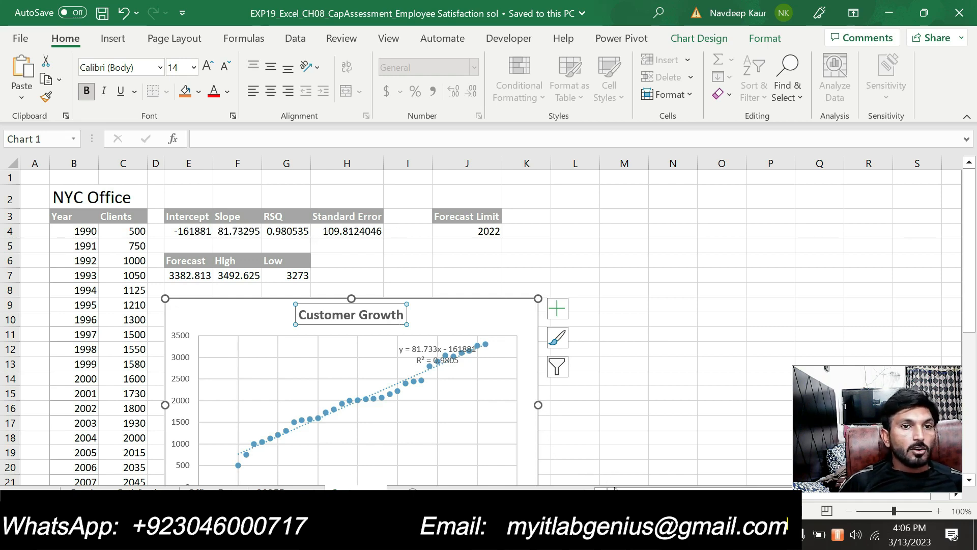
pyautogui.click(615, 533)
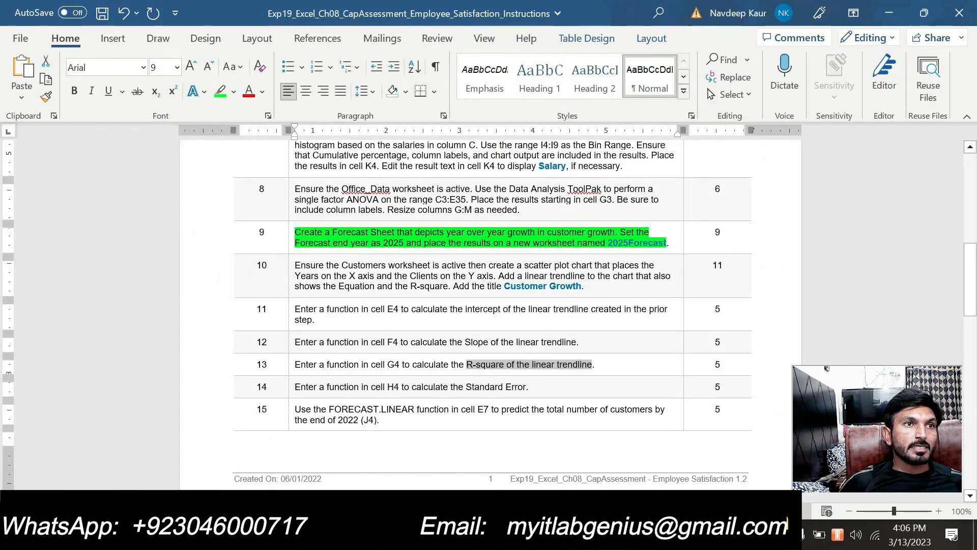
# Compare steps 15 to 17 in the Word instructions with the Forecast, High and Low cells on the solution workbook's Customers worksheet.
pyautogui.click(615, 533)
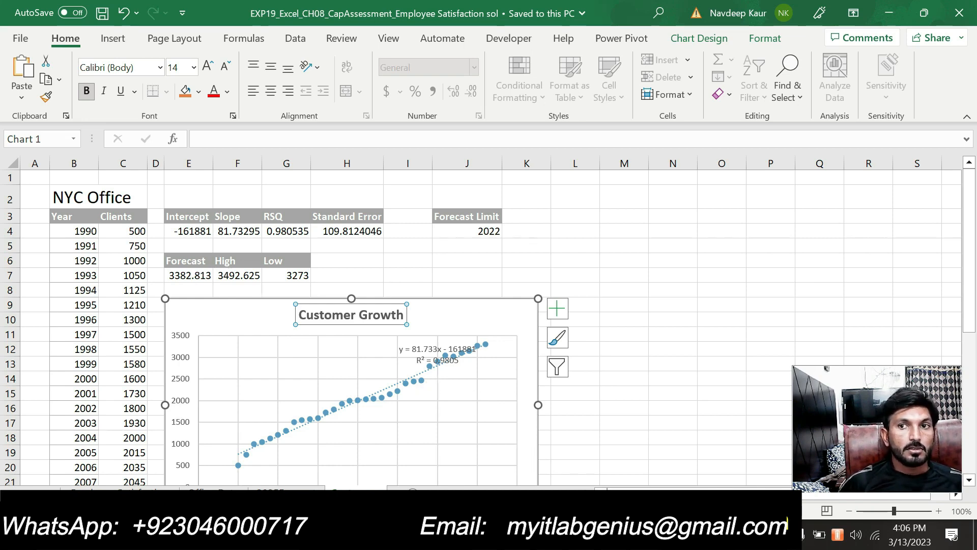
pyautogui.click(377, 534)
pyautogui.scroll(-3, 378, 389)
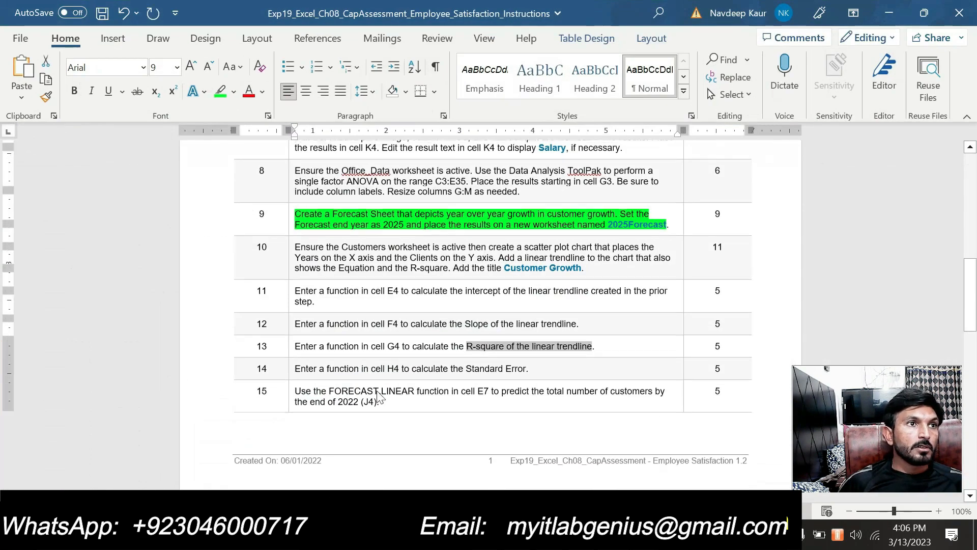
pyautogui.scroll(-2, 379, 388)
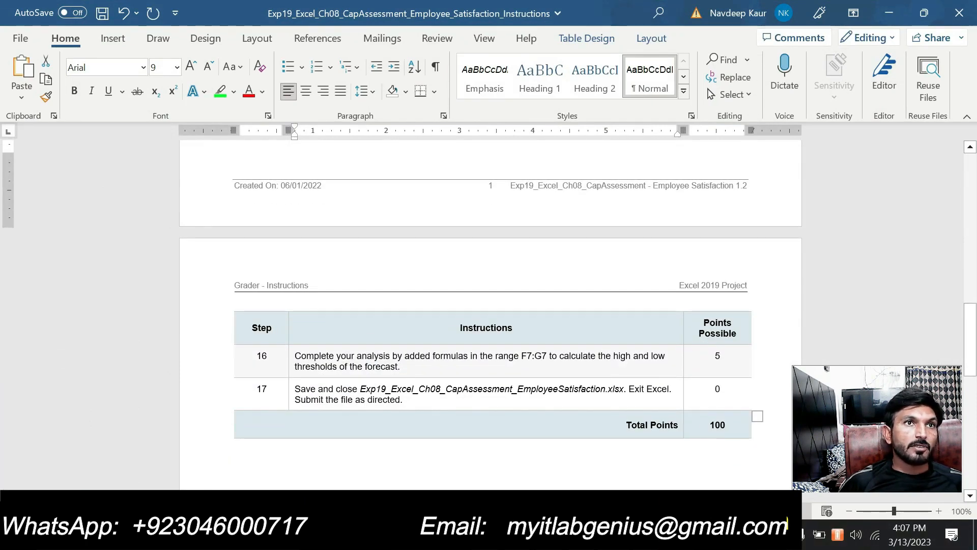
pyautogui.hotkey('alt', 'Tab')
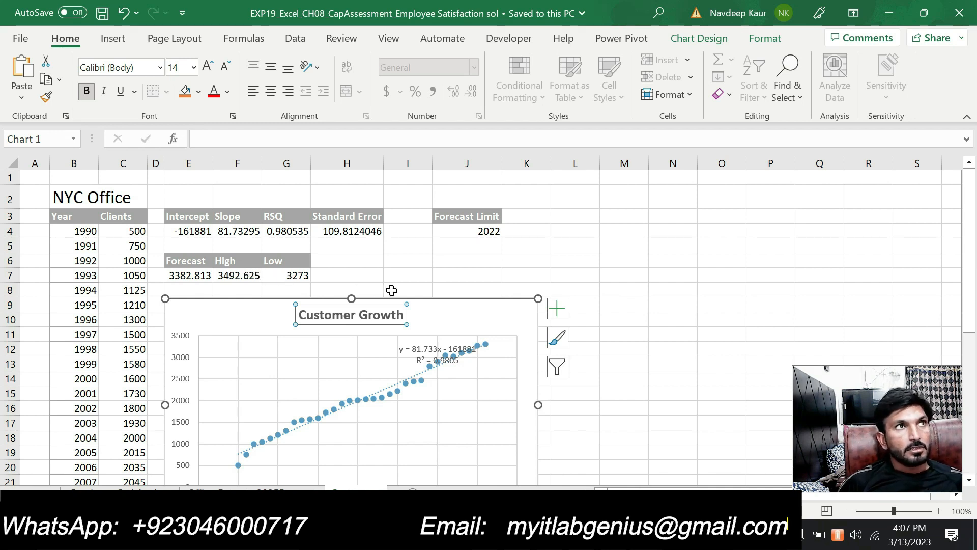
pyautogui.click(437, 274)
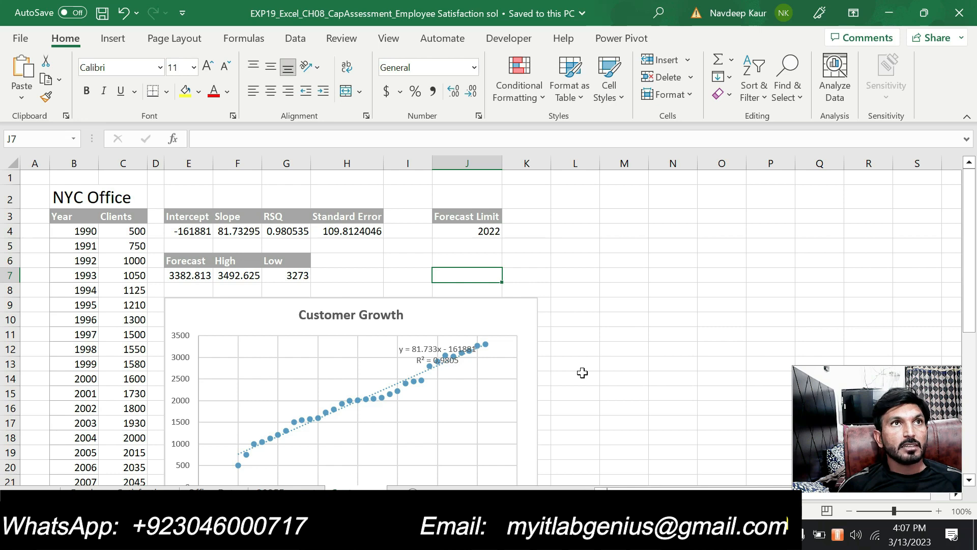
# Review the solution workbook's survey results and histogram, Office_Data ANOVA, 2025 forecast sheet, and Customers worksheet with its scatter chart.
pyautogui.click(131, 487)
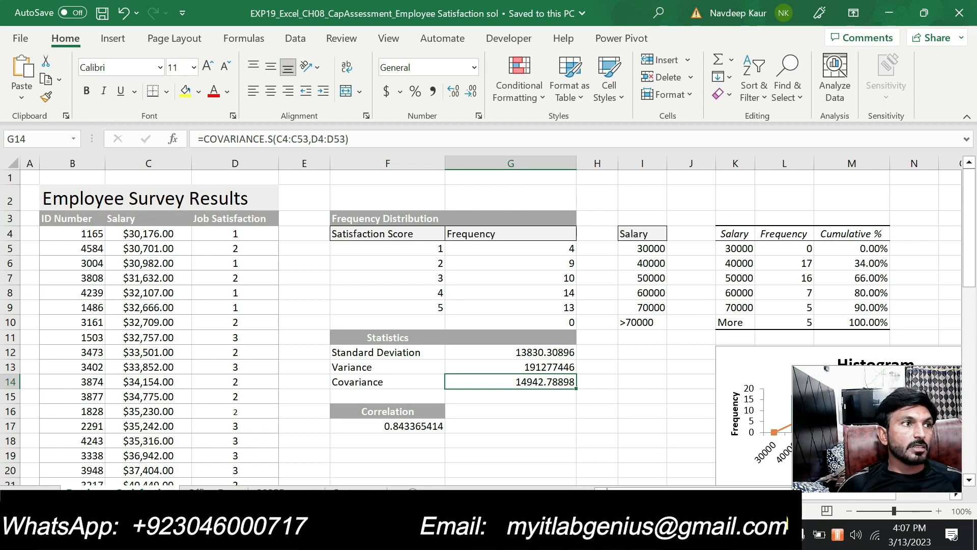
pyautogui.hscroll(3, 630, 491)
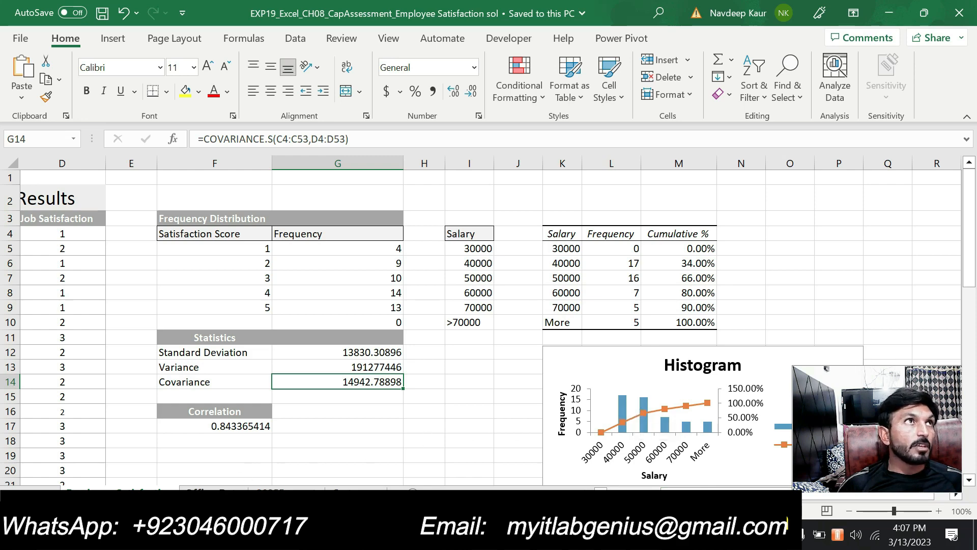
pyautogui.click(202, 488)
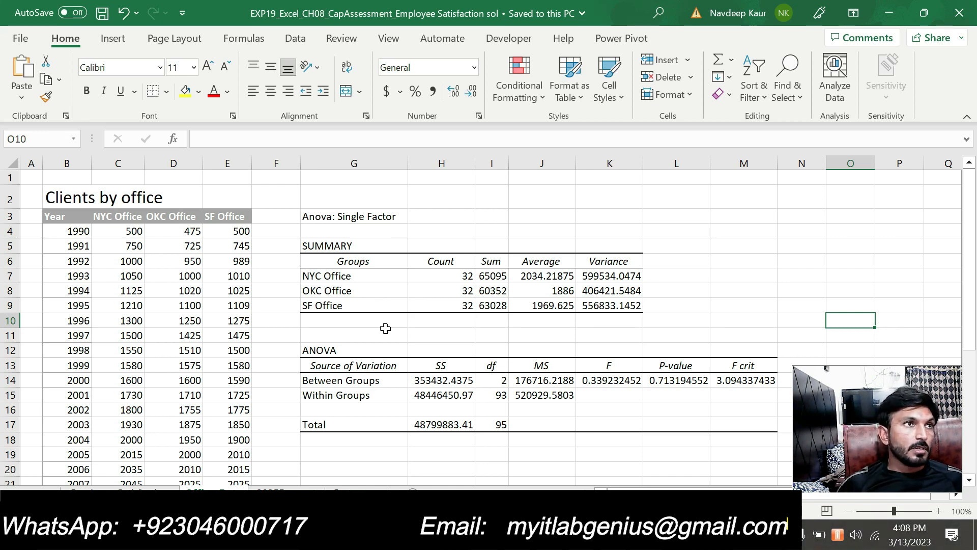
pyautogui.click(280, 489)
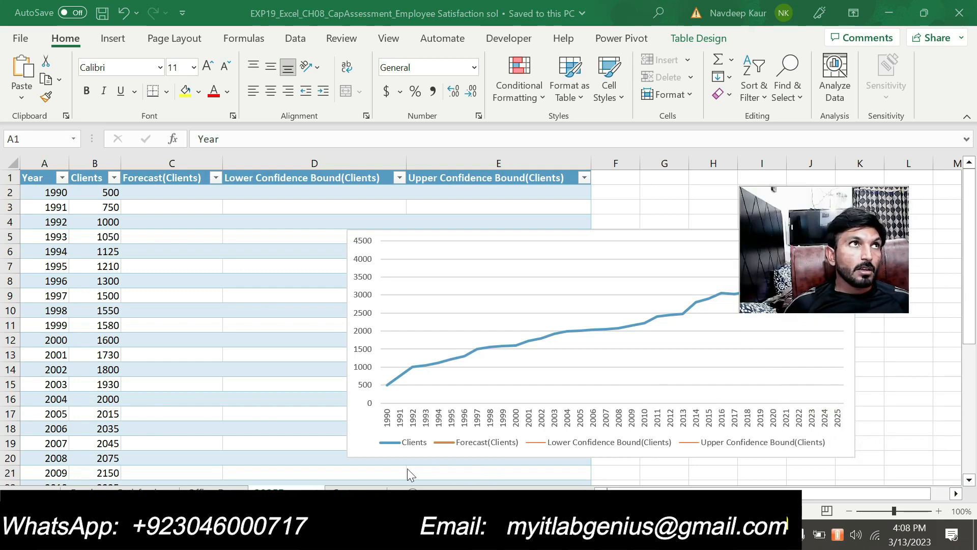
pyautogui.click(362, 487)
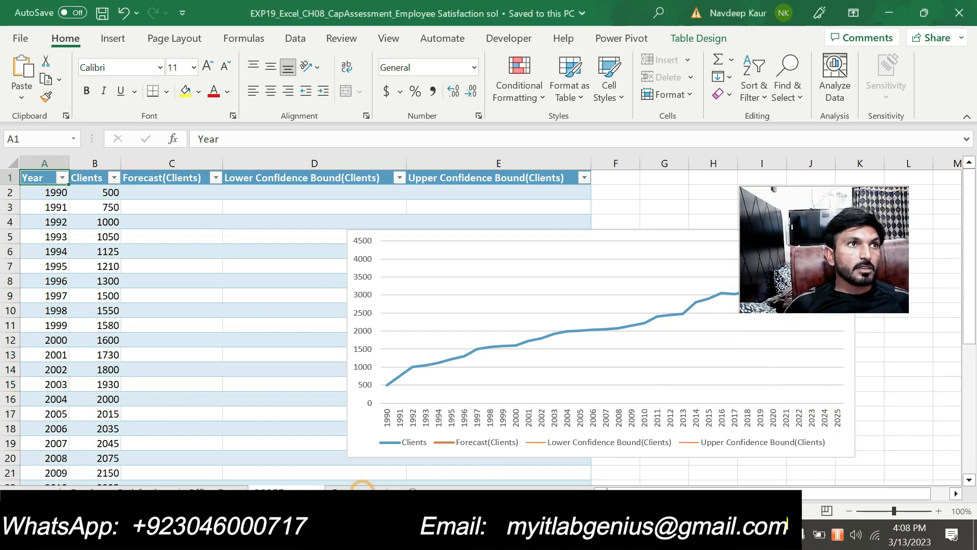
pyautogui.click(363, 488)
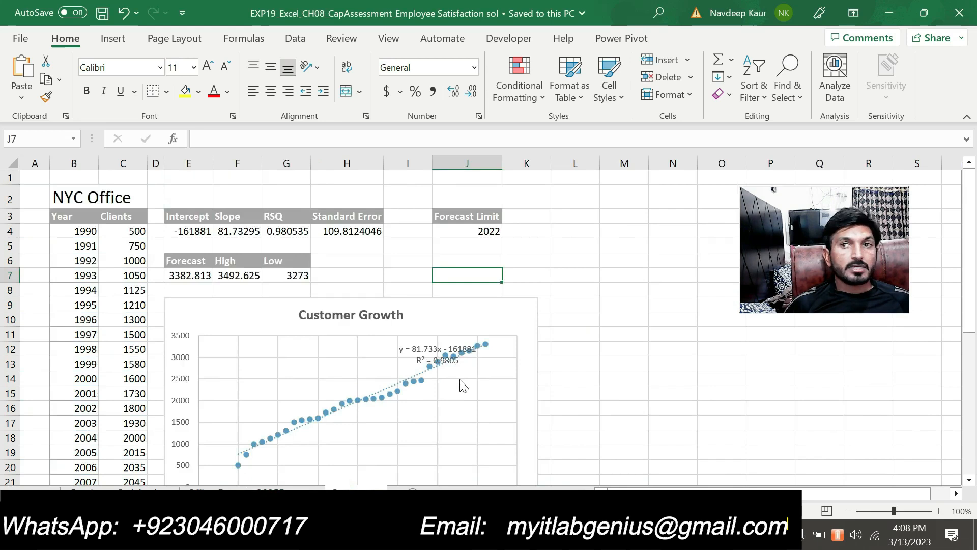
pyautogui.scroll(-1, 463, 385)
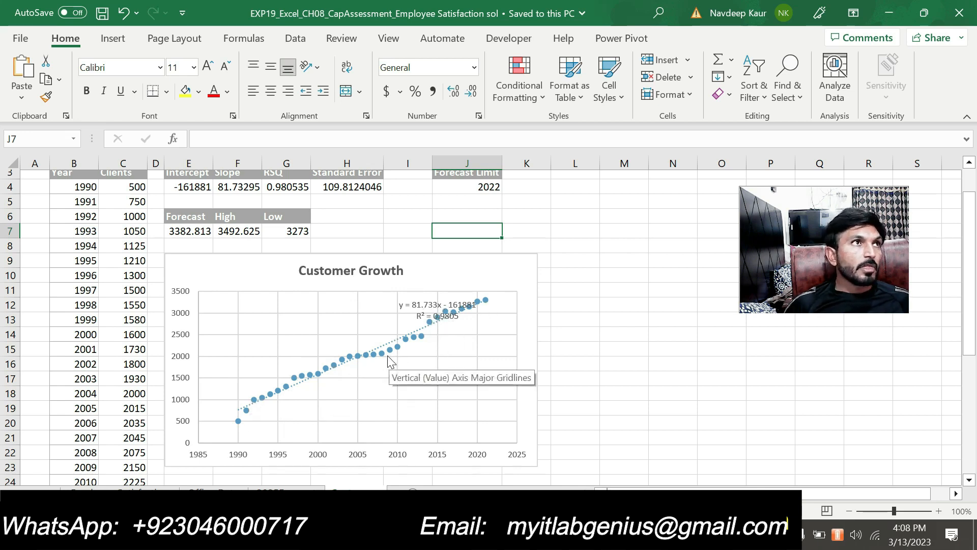
pyautogui.scroll(1, 388, 357)
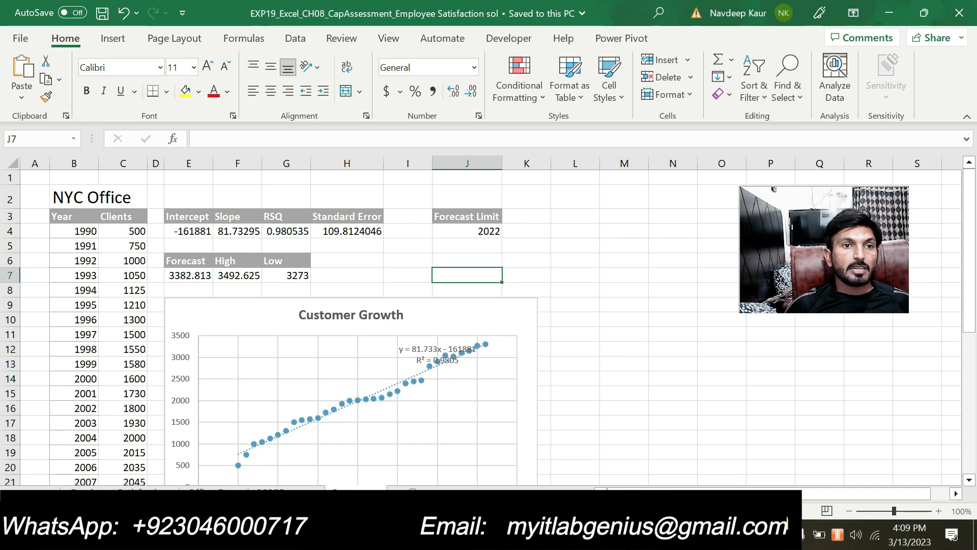
# Switch back to the Word instructions and return to the trendline function requirements in steps 10 to 15.
pyautogui.click(614, 534)
pyautogui.scroll(3, 491, 310)
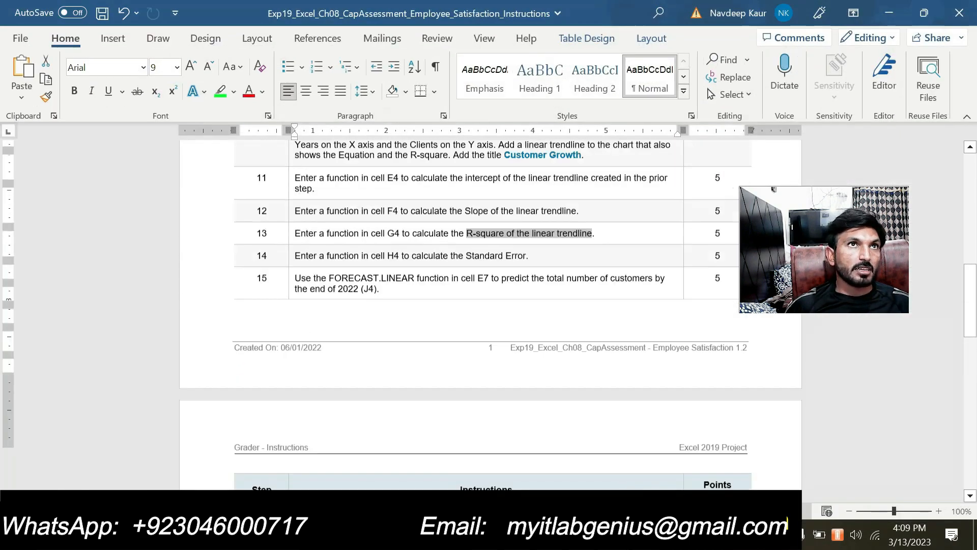